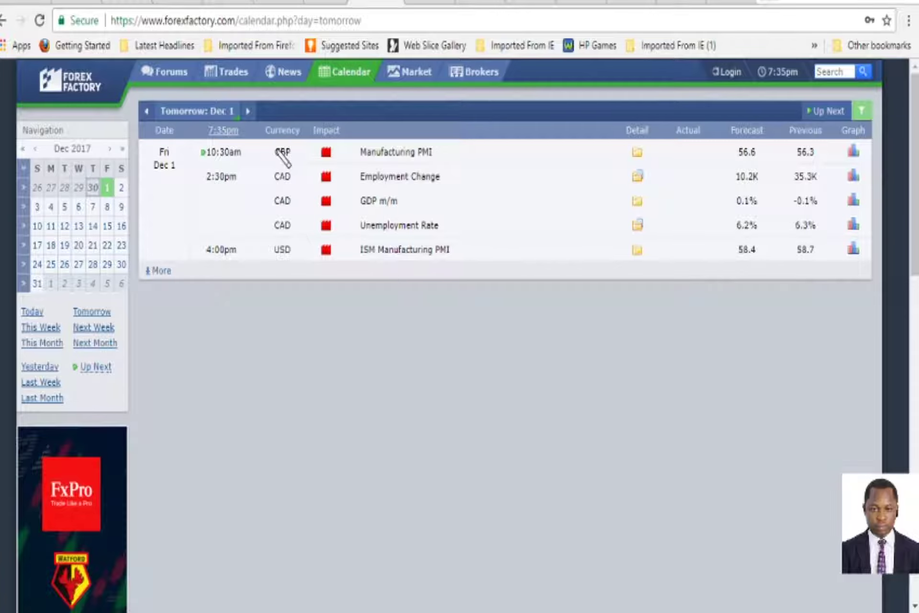
Box the Dec 1 events and handwrite an underlined "NFP" beneath the calendar table, clearing the ink at the end
{"action": "mouse_move", "coordinate": [265, 142]}
{"action": "left_mouse_down"}
{"action": "mouse_move", "coordinate": [450, 141]}
{"action": "mouse_move", "coordinate": [453, 260]}
{"action": "mouse_move", "coordinate": [281, 264]}
{"action": "mouse_move", "coordinate": [266, 143]}
{"action": "left_mouse_up"}
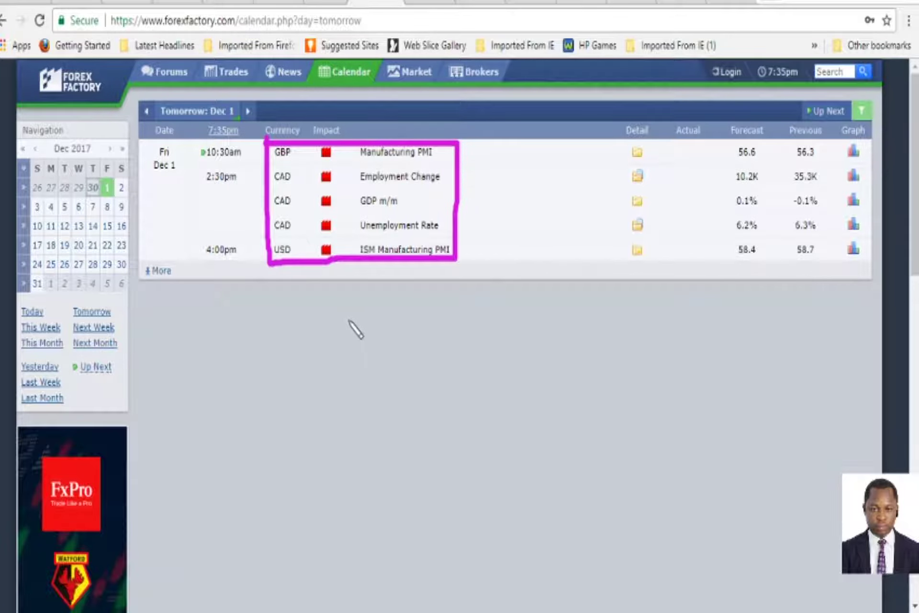
{"action": "mouse_move", "coordinate": [406, 318]}
{"action": "left_mouse_down"}
{"action": "mouse_move", "coordinate": [406, 375]}
{"action": "mouse_move", "coordinate": [444, 368]}
{"action": "left_mouse_up"}
{"action": "left_click_drag", "start_coordinate": [439, 322], "coordinate": [445, 373]}
{"action": "left_click_drag", "start_coordinate": [459, 336], "coordinate": [462, 363]}
{"action": "left_click_drag", "start_coordinate": [458, 336], "coordinate": [511, 364]}
{"action": "left_click_drag", "start_coordinate": [509, 341], "coordinate": [518, 349]}
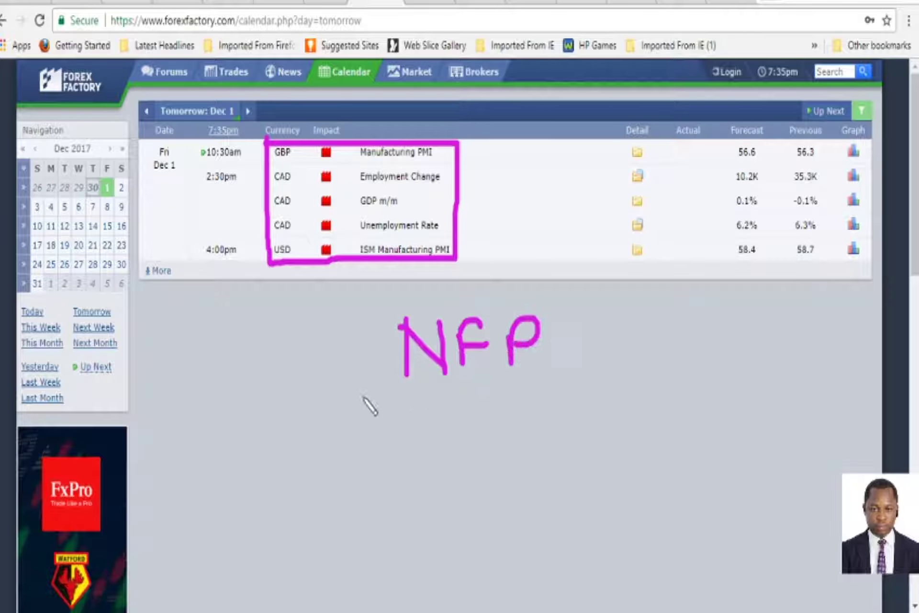
{"action": "left_click_drag", "start_coordinate": [362, 396], "coordinate": [649, 393]}
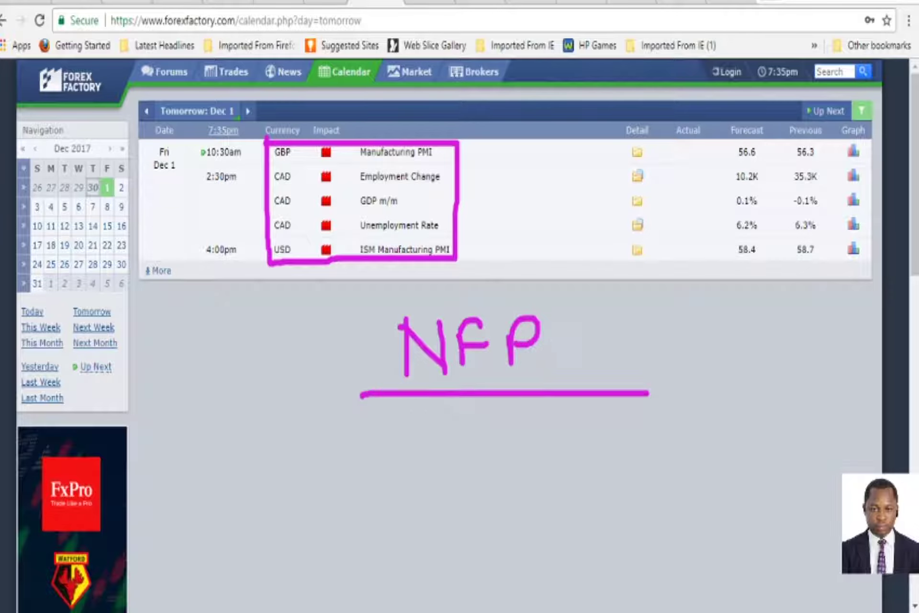
{"action": "key", "text": "Escape"}
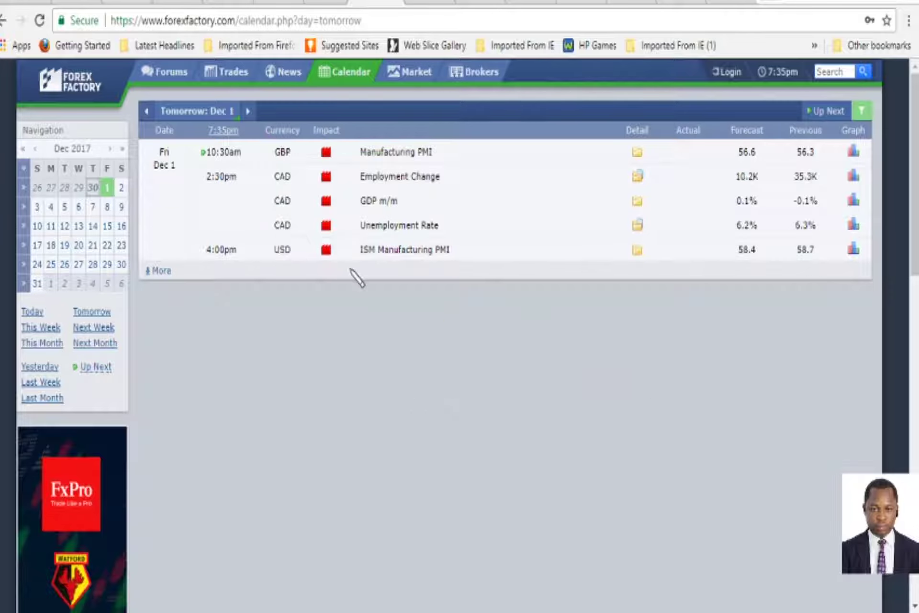
Underline the GBP and USD entries and box the event times in the Dec 1 calendar, clearing the ink after each marking
{"action": "left_click_drag", "start_coordinate": [263, 162], "coordinate": [330, 162]}
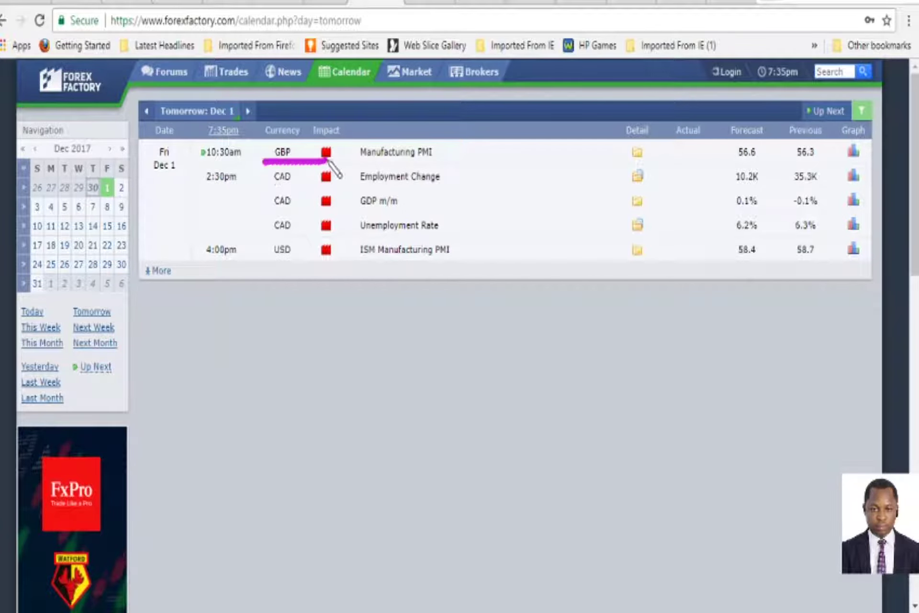
{"action": "mouse_move", "coordinate": [266, 166]}
{"action": "left_mouse_down"}
{"action": "mouse_move", "coordinate": [304, 175]}
{"action": "mouse_move", "coordinate": [302, 234]}
{"action": "mouse_move", "coordinate": [264, 165]}
{"action": "left_mouse_up"}
{"action": "mouse_move", "coordinate": [253, 262]}
{"action": "left_mouse_down"}
{"action": "mouse_move", "coordinate": [309, 263]}
{"action": "mouse_move", "coordinate": [318, 128]}
{"action": "mouse_move", "coordinate": [251, 267]}
{"action": "mouse_move", "coordinate": [306, 267]}
{"action": "left_mouse_up"}
{"action": "key", "text": "Escape"}
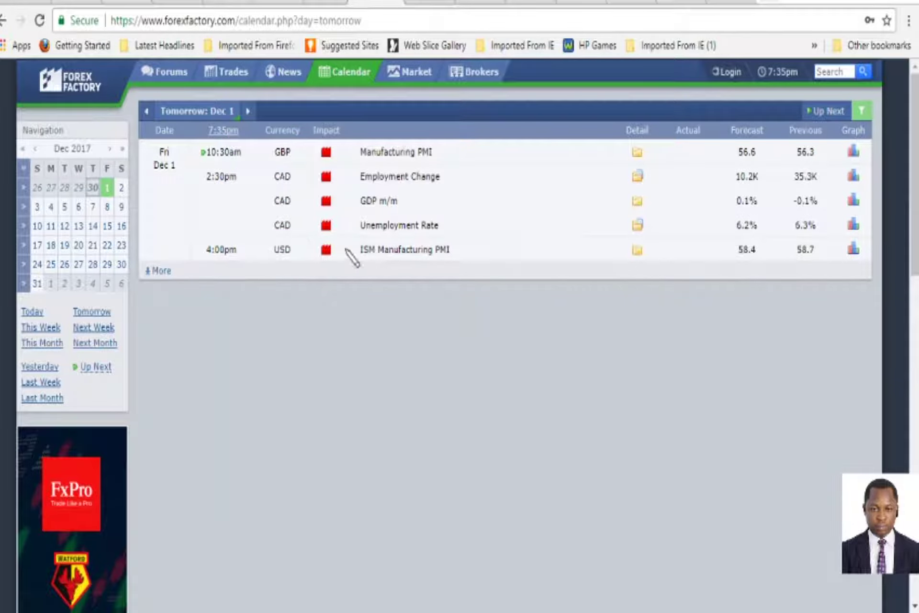
{"action": "mouse_move", "coordinate": [244, 258]}
{"action": "left_mouse_down"}
{"action": "mouse_move", "coordinate": [247, 148]}
{"action": "mouse_move", "coordinate": [192, 144]}
{"action": "mouse_move", "coordinate": [191, 261]}
{"action": "mouse_move", "coordinate": [250, 267]}
{"action": "left_mouse_up"}
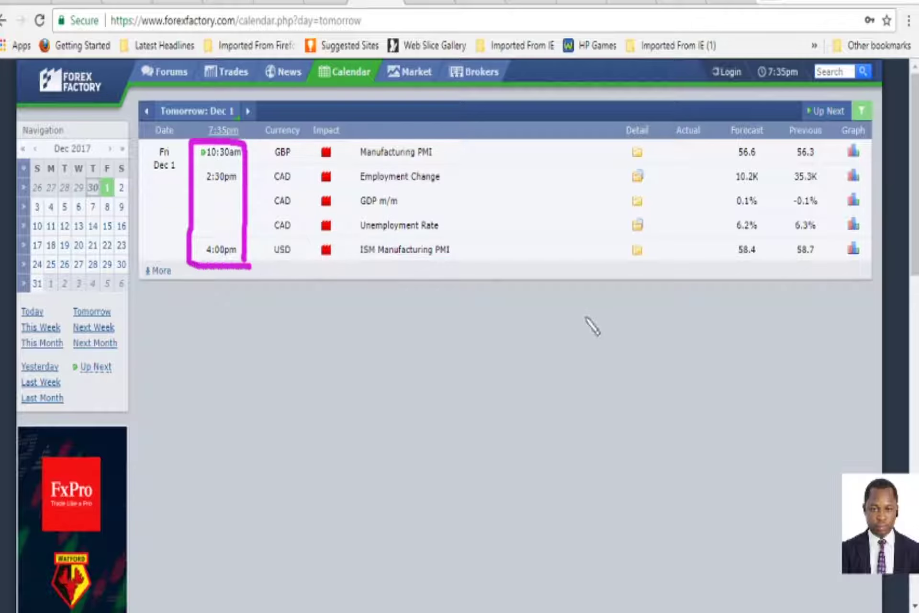
{"action": "key", "text": "Escape"}
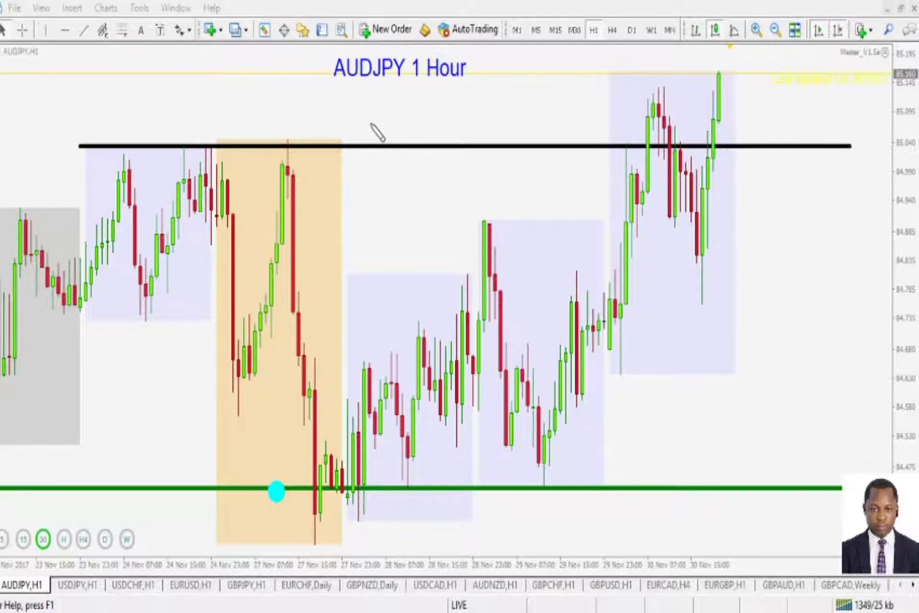
Underline the AUDJPY 1 Hour chart title and outline the candles from 23 to 30 Nov, with an arrow showing sideways movement
{"action": "left_click_drag", "start_coordinate": [324, 93], "coordinate": [481, 97]}
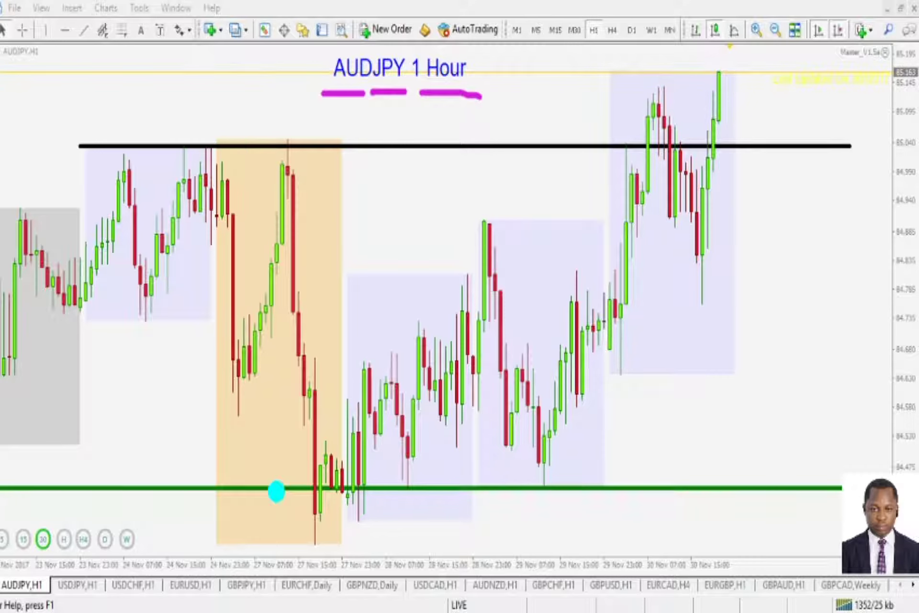
{"action": "key", "text": "Escape"}
{"action": "left_click_drag", "start_coordinate": [905, 213], "coordinate": [901, 258]}
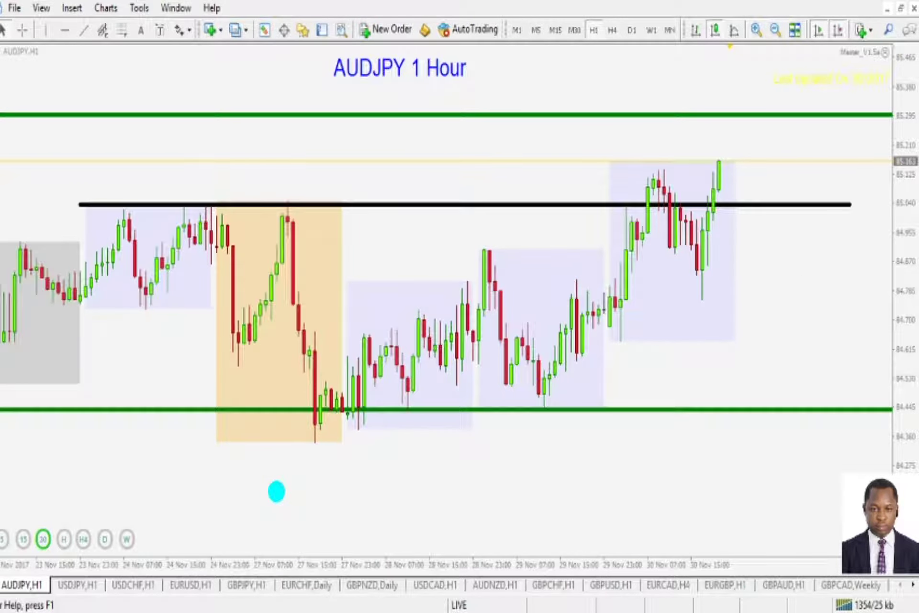
{"action": "key", "text": "ctrl+shift+d"}
{"action": "mouse_move", "coordinate": [719, 404]}
{"action": "left_mouse_down"}
{"action": "mouse_move", "coordinate": [749, 297]}
{"action": "mouse_move", "coordinate": [429, 179]}
{"action": "mouse_move", "coordinate": [42, 197]}
{"action": "mouse_move", "coordinate": [16, 398]}
{"action": "mouse_move", "coordinate": [667, 401]}
{"action": "mouse_move", "coordinate": [758, 376]}
{"action": "left_mouse_up"}
{"action": "mouse_move", "coordinate": [57, 268]}
{"action": "left_mouse_down"}
{"action": "mouse_move", "coordinate": [631, 240]}
{"action": "mouse_move", "coordinate": [549, 194]}
{"action": "left_mouse_up"}
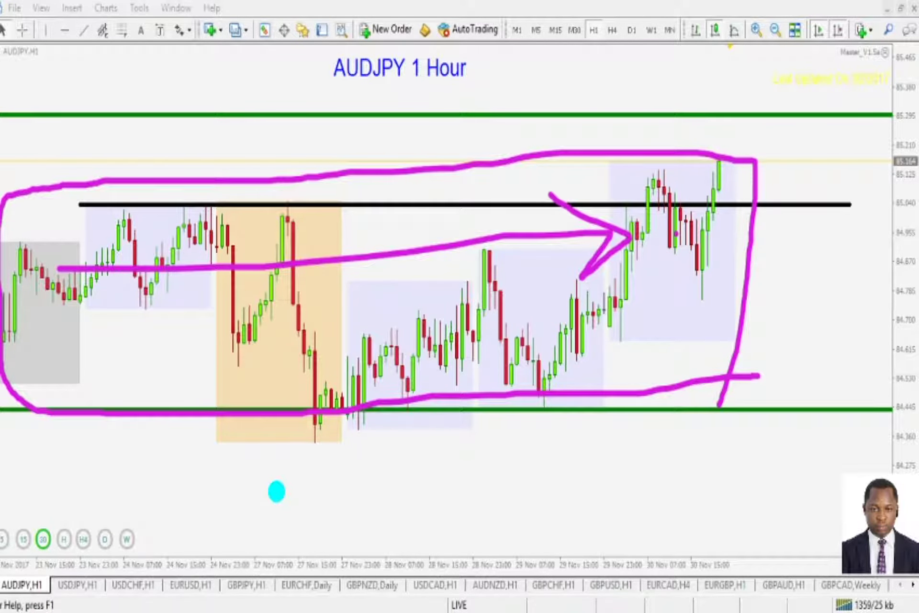
{"action": "key", "text": "Escape"}
{"action": "mouse_move", "coordinate": [740, 428]}
{"action": "left_mouse_down"}
{"action": "mouse_move", "coordinate": [750, 146]}
{"action": "mouse_move", "coordinate": [96, 190]}
{"action": "mouse_move", "coordinate": [9, 359]}
{"action": "mouse_move", "coordinate": [259, 426]}
{"action": "left_mouse_up"}
{"action": "mouse_move", "coordinate": [320, 431]}
{"action": "left_mouse_down"}
{"action": "mouse_move", "coordinate": [693, 439]}
{"action": "mouse_move", "coordinate": [725, 413]}
{"action": "left_mouse_up"}
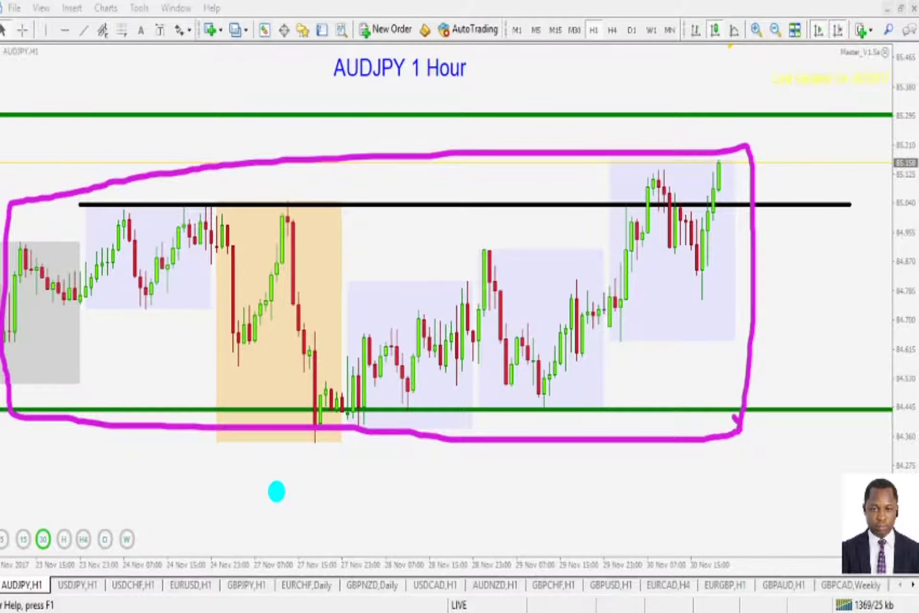
Show AUDJPY on the daily timeframe and trace the horizontal red line in ink, labelling it "S" as support
{"action": "left_click", "coordinate": [632, 29]}
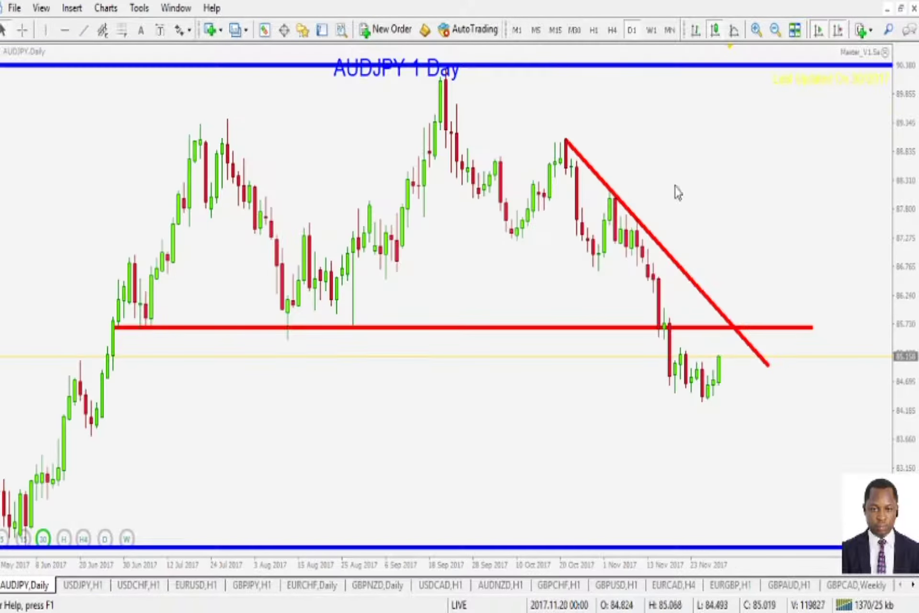
{"action": "left_click_drag", "start_coordinate": [908, 303], "coordinate": [842, 235]}
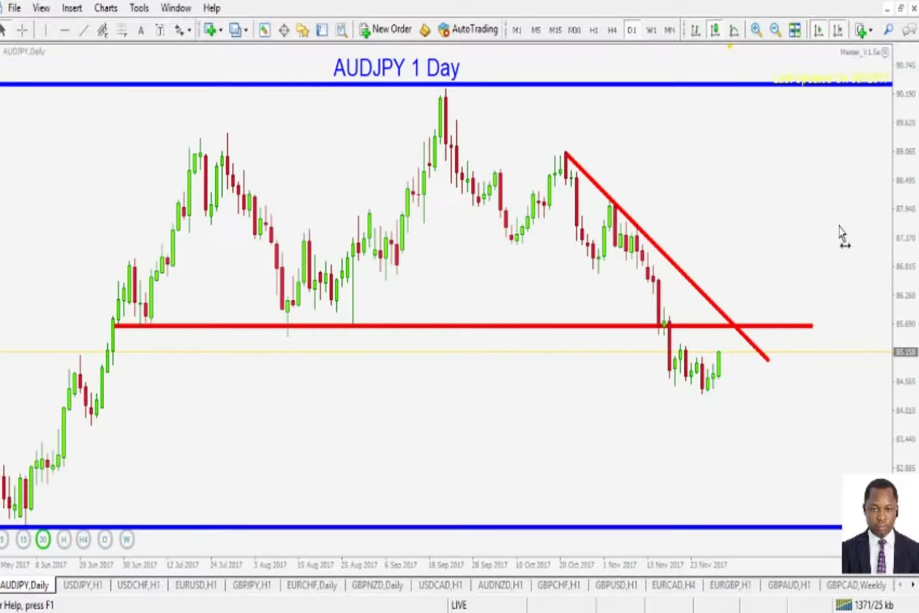
{"action": "left_click_drag", "start_coordinate": [901, 316], "coordinate": [896, 260]}
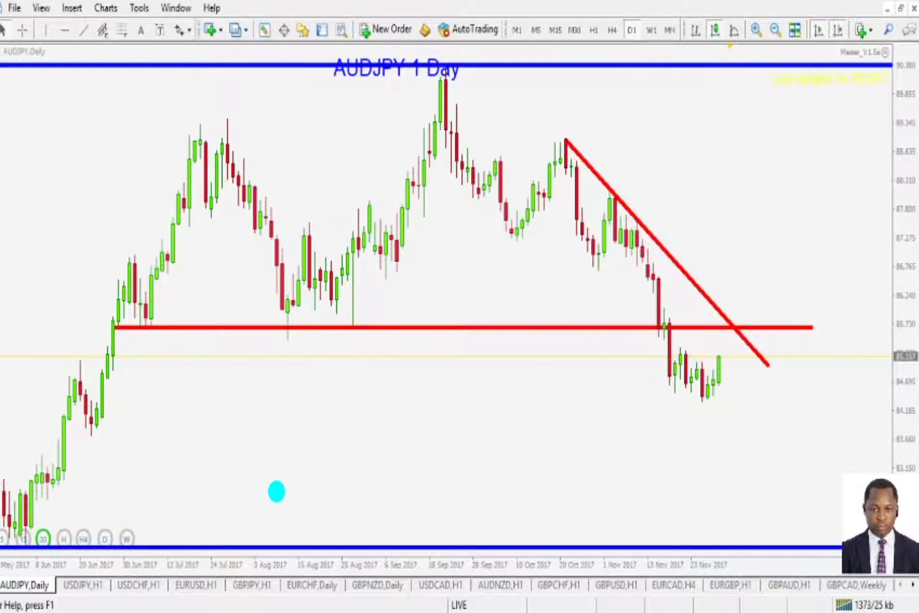
{"action": "key", "text": "ctrl+shift+d"}
{"action": "mouse_move", "coordinate": [106, 325]}
{"action": "left_mouse_down"}
{"action": "mouse_move", "coordinate": [531, 327]}
{"action": "mouse_move", "coordinate": [737, 312]}
{"action": "mouse_move", "coordinate": [675, 330]}
{"action": "mouse_move", "coordinate": [720, 324]}
{"action": "left_mouse_up"}
{"action": "mouse_move", "coordinate": [301, 341]}
{"action": "left_mouse_down"}
{"action": "mouse_move", "coordinate": [288, 341]}
{"action": "mouse_move", "coordinate": [285, 358]}
{"action": "left_mouse_up"}
{"action": "left_click", "coordinate": [270, 350]}
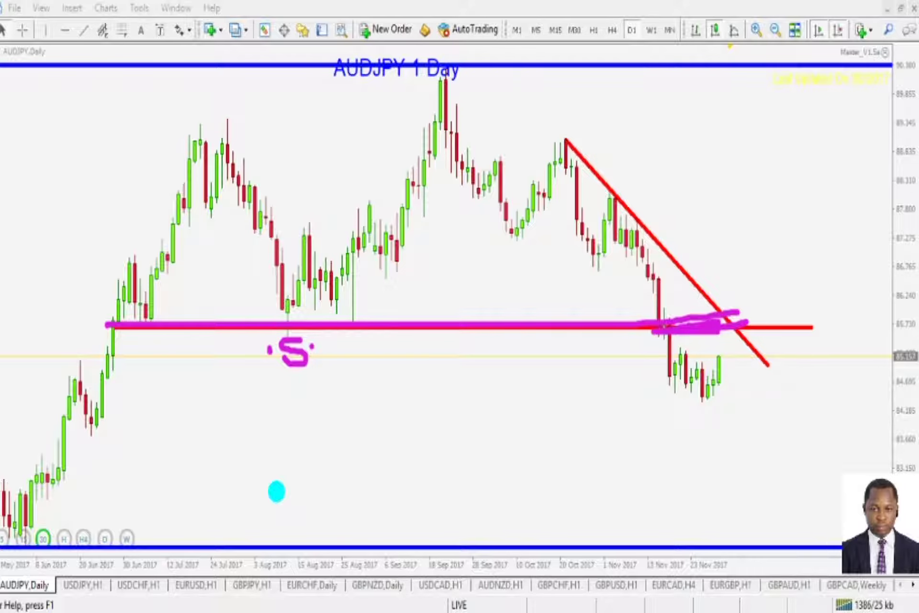
Sketch the expected rise to the intersection of the two red lines and the drop from it, clearing the ink at the end
{"action": "mouse_move", "coordinate": [717, 374]}
{"action": "left_mouse_down"}
{"action": "mouse_move", "coordinate": [735, 322]}
{"action": "mouse_move", "coordinate": [791, 475]}
{"action": "mouse_move", "coordinate": [794, 443]}
{"action": "left_mouse_up"}
{"action": "left_click", "coordinate": [803, 406]}
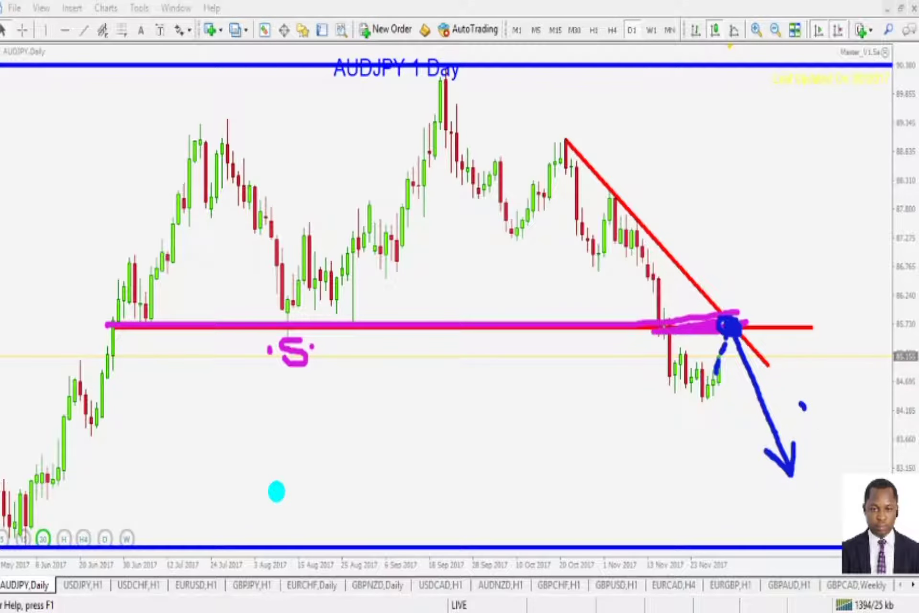
{"action": "left_click_drag", "start_coordinate": [326, 89], "coordinate": [460, 87]}
{"action": "mouse_move", "coordinate": [672, 359]}
{"action": "left_mouse_down"}
{"action": "mouse_move", "coordinate": [697, 404]}
{"action": "mouse_move", "coordinate": [712, 376]}
{"action": "left_mouse_up"}
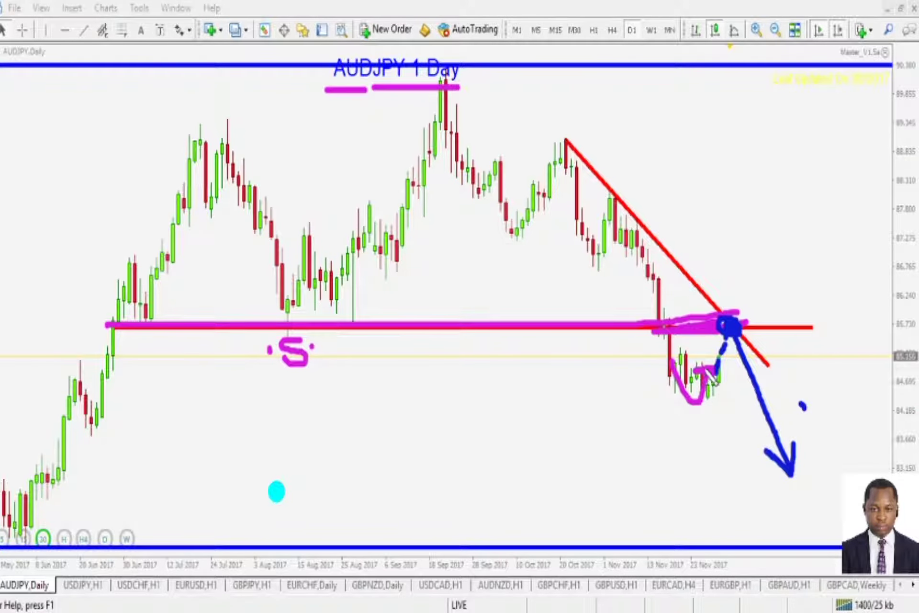
{"action": "key", "text": "Escape"}
{"action": "mouse_move", "coordinate": [702, 397]}
{"action": "left_mouse_down"}
{"action": "mouse_move", "coordinate": [735, 330]}
{"action": "mouse_move", "coordinate": [763, 420]}
{"action": "mouse_move", "coordinate": [766, 383]}
{"action": "left_mouse_up"}
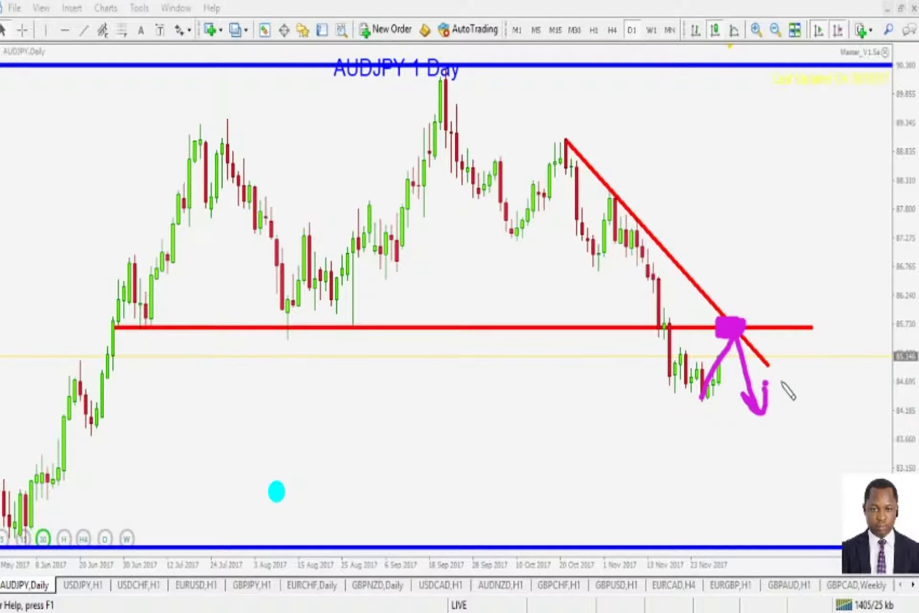
{"action": "key", "text": "e"}
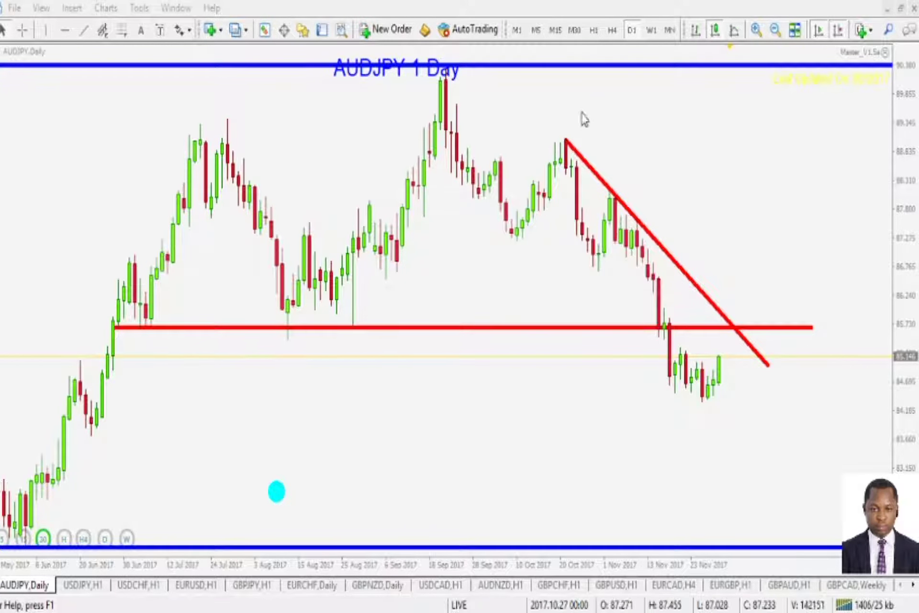
Show AUDJPY on the 4-hour timeframe and adjust the end point of the lower green line
{"action": "left_click", "coordinate": [612, 30]}
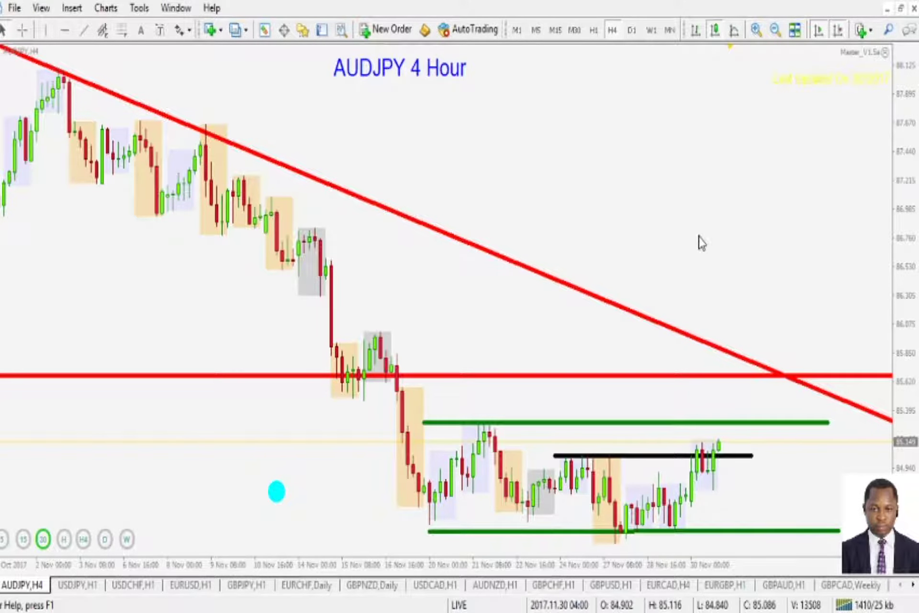
{"action": "left_click_drag", "start_coordinate": [834, 531], "coordinate": [833, 531]}
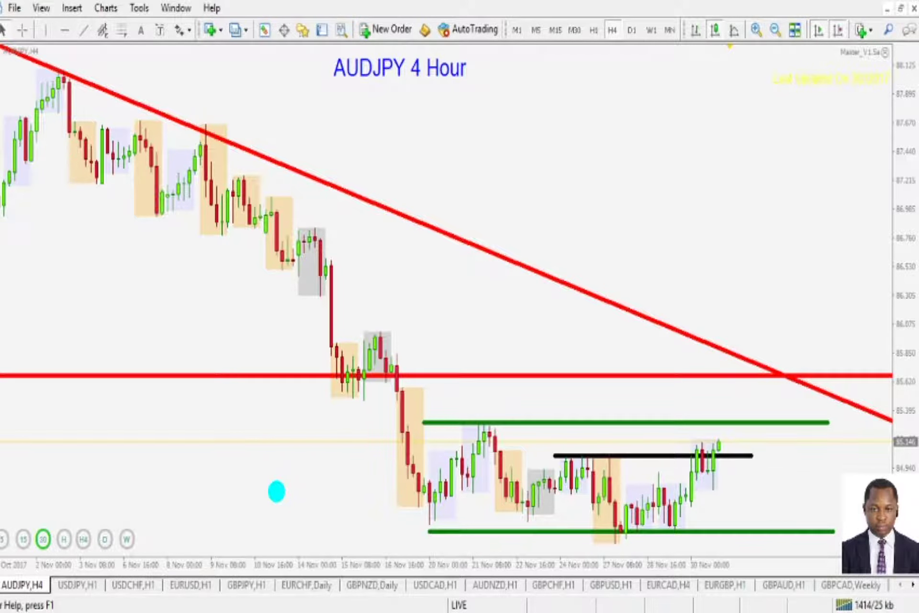
Outline the consolidation between the two green lines with an arrow through it, and clear the ink
{"action": "mouse_move", "coordinate": [743, 411]}
{"action": "left_mouse_down"}
{"action": "mouse_move", "coordinate": [752, 531]}
{"action": "mouse_move", "coordinate": [418, 526]}
{"action": "mouse_move", "coordinate": [401, 423]}
{"action": "mouse_move", "coordinate": [684, 410]}
{"action": "mouse_move", "coordinate": [703, 421]}
{"action": "mouse_move", "coordinate": [438, 414]}
{"action": "left_mouse_up"}
{"action": "mouse_move", "coordinate": [427, 480]}
{"action": "left_mouse_down"}
{"action": "mouse_move", "coordinate": [668, 481]}
{"action": "mouse_move", "coordinate": [627, 458]}
{"action": "left_mouse_up"}
{"action": "left_click", "coordinate": [680, 463]}
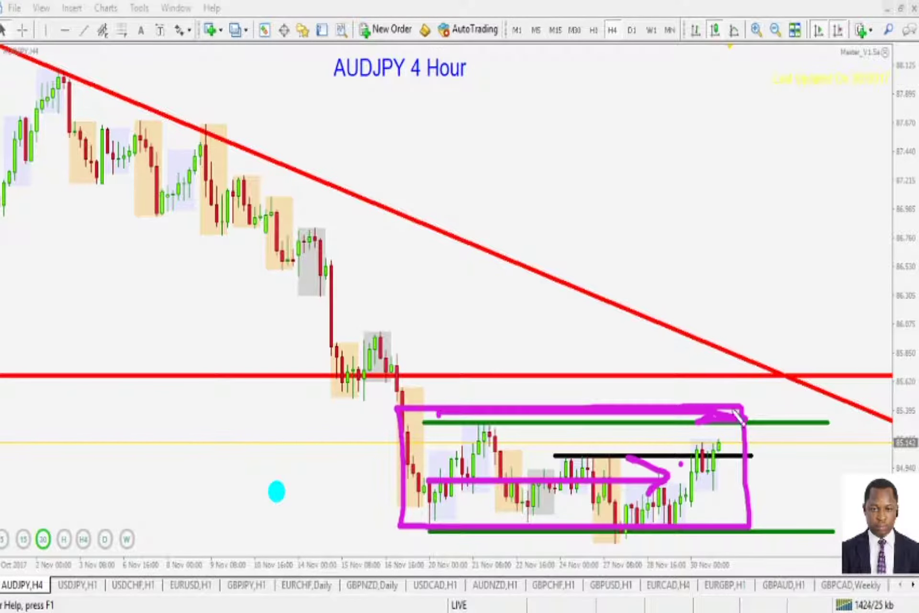
{"action": "key", "text": "Escape"}
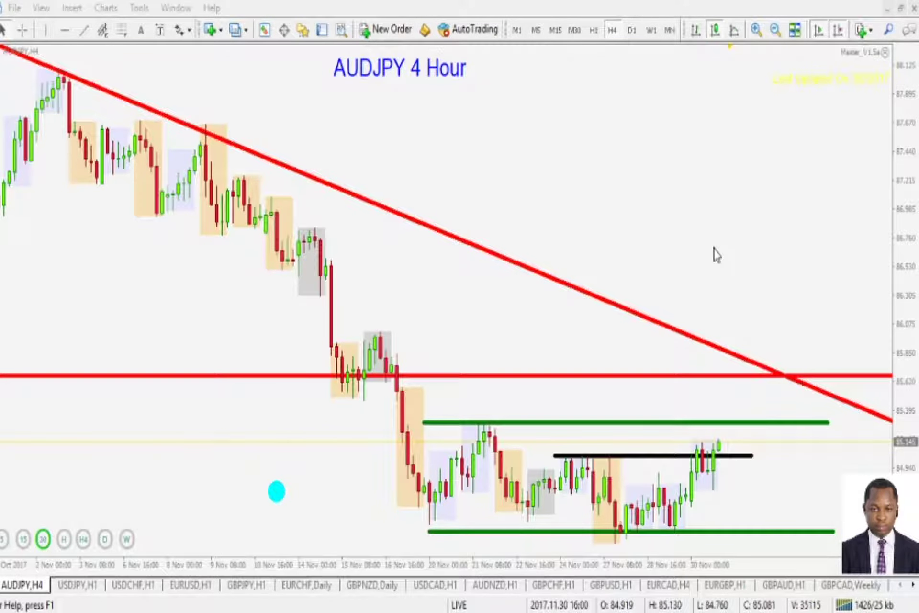
On the AUDJPY 1-hour chart, raise the black horizontal line to the 30 Nov highs and shorten it to start on 29 Nov
{"action": "left_click", "coordinate": [594, 30]}
{"action": "double_click", "coordinate": [669, 145]}
{"action": "left_click_drag", "start_coordinate": [457, 146], "coordinate": [461, 92]}
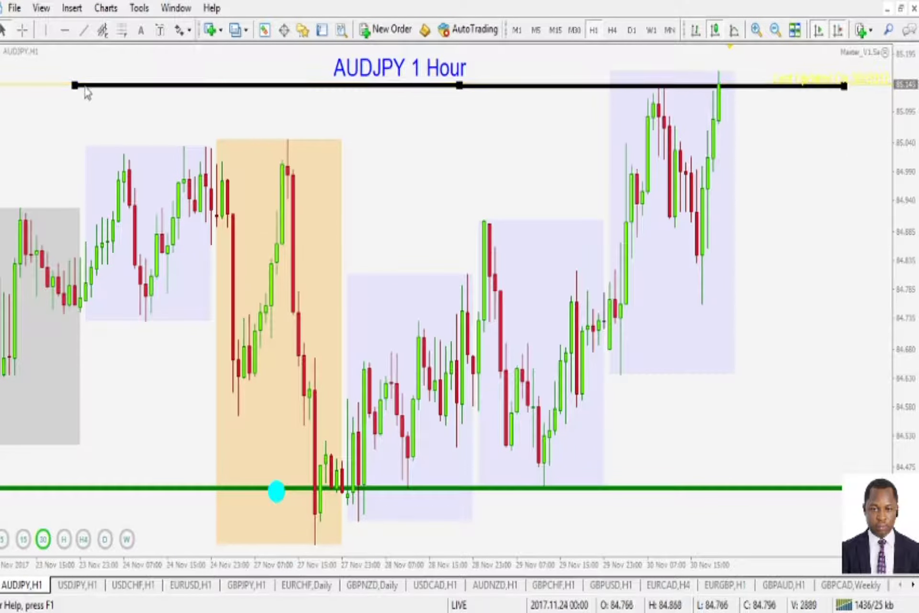
{"action": "left_click_drag", "start_coordinate": [76, 88], "coordinate": [567, 91]}
{"action": "left_click_drag", "start_coordinate": [844, 86], "coordinate": [865, 91]}
Duplicate the black line and place the copy as a rising trendline through the 29 Nov and 30 Nov lows
{"action": "left_click_drag", "start_coordinate": [716, 89], "coordinate": [735, 307]}
{"action": "left_click_drag", "start_coordinate": [588, 303], "coordinate": [544, 488]}
{"action": "left_click_drag", "start_coordinate": [883, 302], "coordinate": [867, 109]}
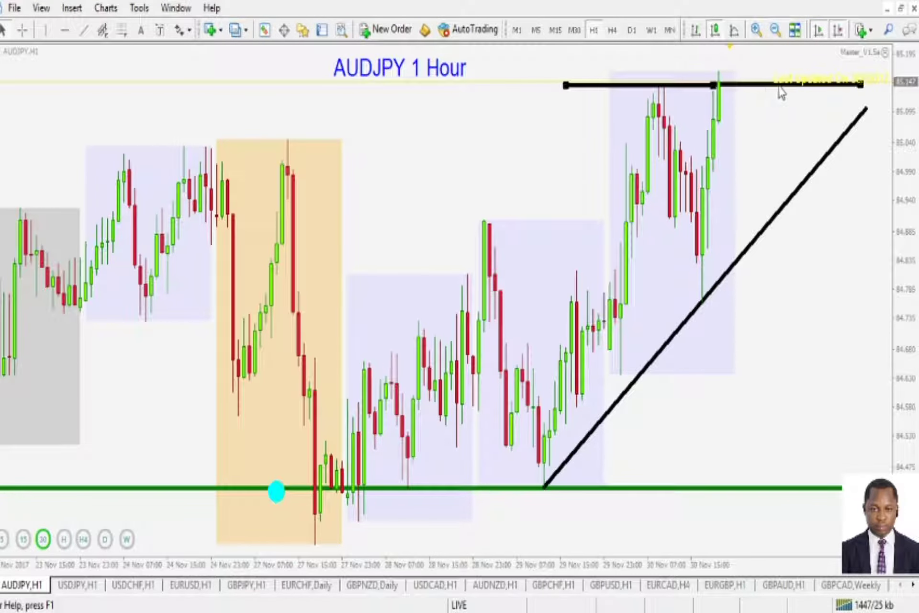
Tilt the horizontal black line into a rising channel top running from 27 Nov through the 29 Nov high
{"action": "left_click_drag", "start_coordinate": [858, 87], "coordinate": [843, 87]}
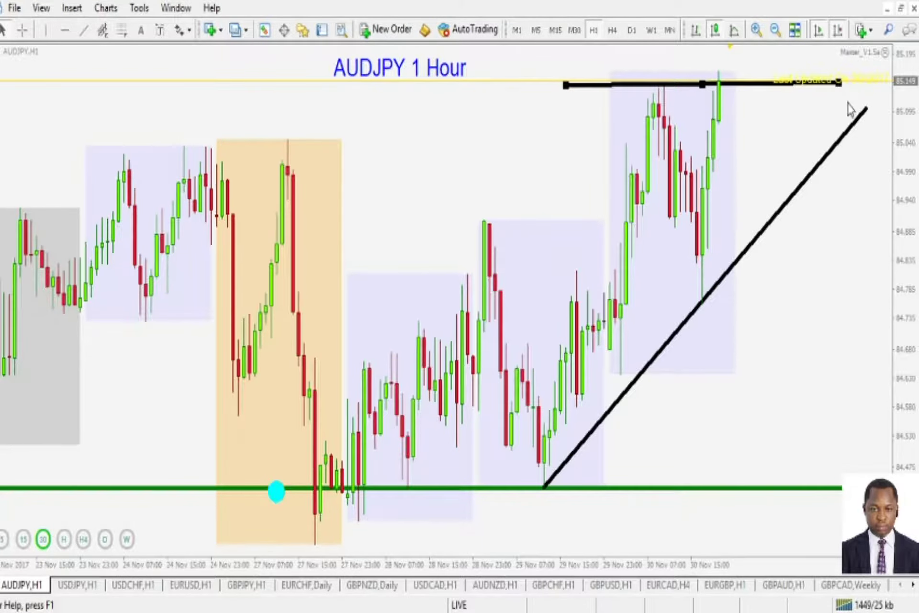
{"action": "left_click_drag", "start_coordinate": [898, 352], "coordinate": [893, 413]}
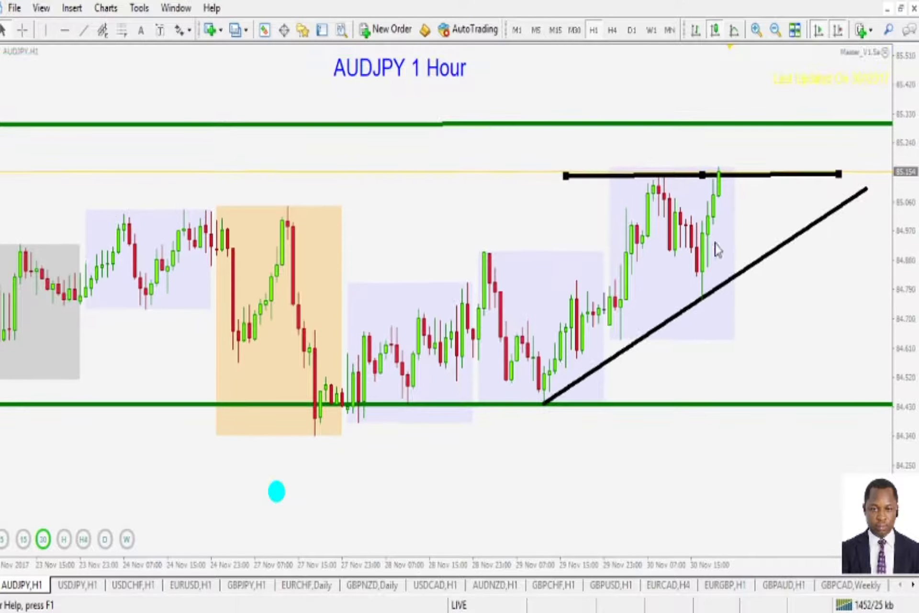
{"action": "left_click_drag", "start_coordinate": [839, 174], "coordinate": [752, 89]}
{"action": "left_click_drag", "start_coordinate": [565, 176], "coordinate": [304, 368]}
{"action": "left_click_drag", "start_coordinate": [913, 282], "coordinate": [905, 321]}
{"action": "left_click_drag", "start_coordinate": [751, 119], "coordinate": [823, 72]}
{"action": "double_click", "coordinate": [823, 72]}
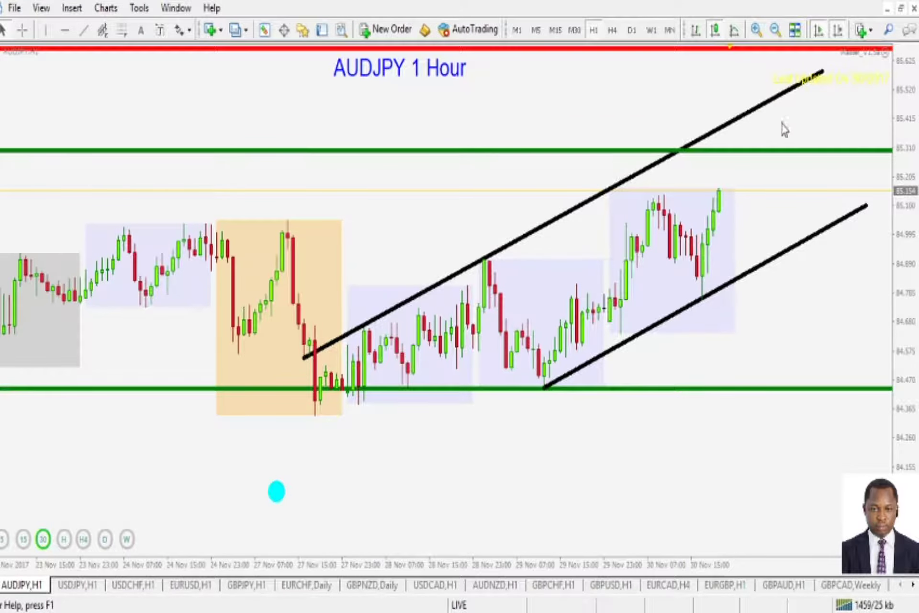
Extend the lower channel line at both ends, past the latest candles and back below the lower green line
{"action": "double_click", "coordinate": [866, 207]}
{"action": "left_click_drag", "start_coordinate": [866, 206], "coordinate": [884, 196]}
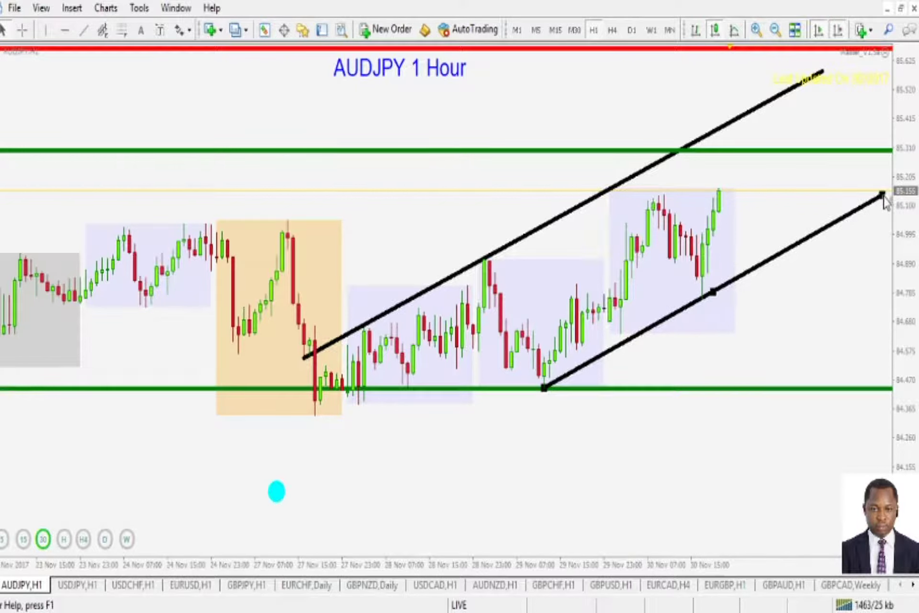
{"action": "double_click", "coordinate": [884, 195]}
{"action": "double_click", "coordinate": [559, 380]}
{"action": "left_click_drag", "start_coordinate": [546, 386], "coordinate": [463, 437]}
{"action": "left_click", "coordinate": [844, 244]}
Lengthen the upper channel line slightly and flatten its slope by moving its far end
{"action": "double_click", "coordinate": [817, 75]}
{"action": "left_click_drag", "start_coordinate": [817, 76], "coordinate": [837, 81]}
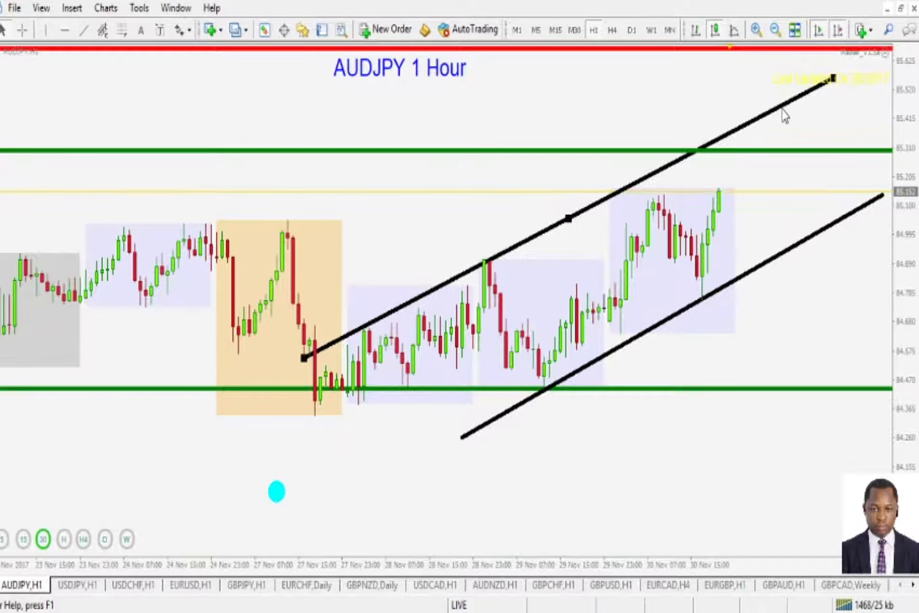
{"action": "left_click_drag", "start_coordinate": [907, 285], "coordinate": [908, 224]}
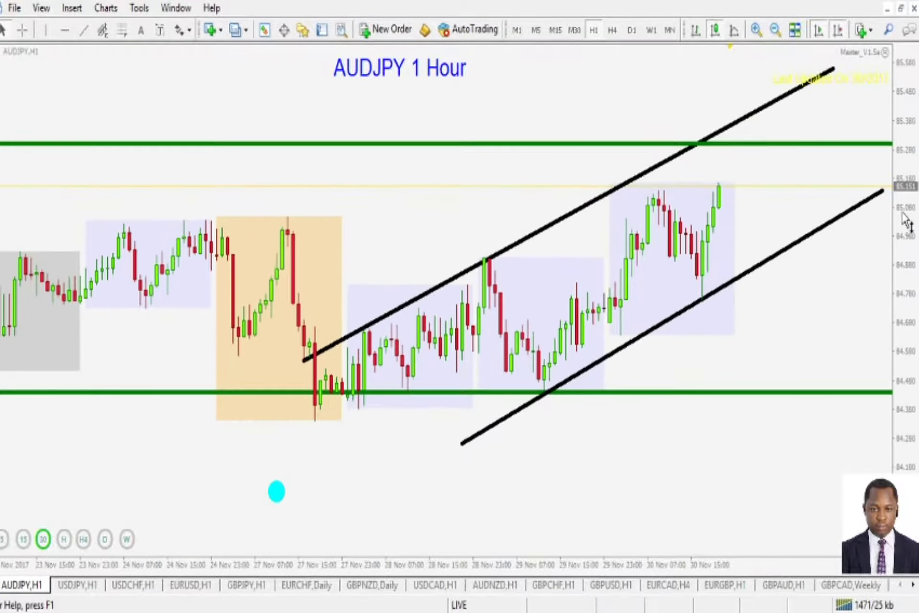
On the AUDJPY 4-hour chart, ink a box at the red lines' intersection with a projected rise into it and a downward arrow
{"action": "left_click", "coordinate": [612, 30]}
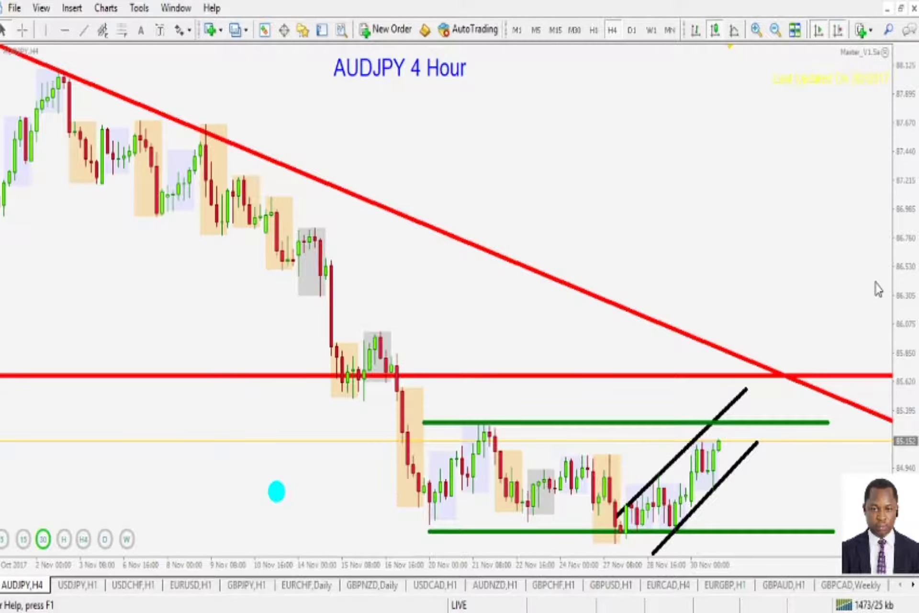
{"action": "left_click_drag", "start_coordinate": [907, 238], "coordinate": [822, 222]}
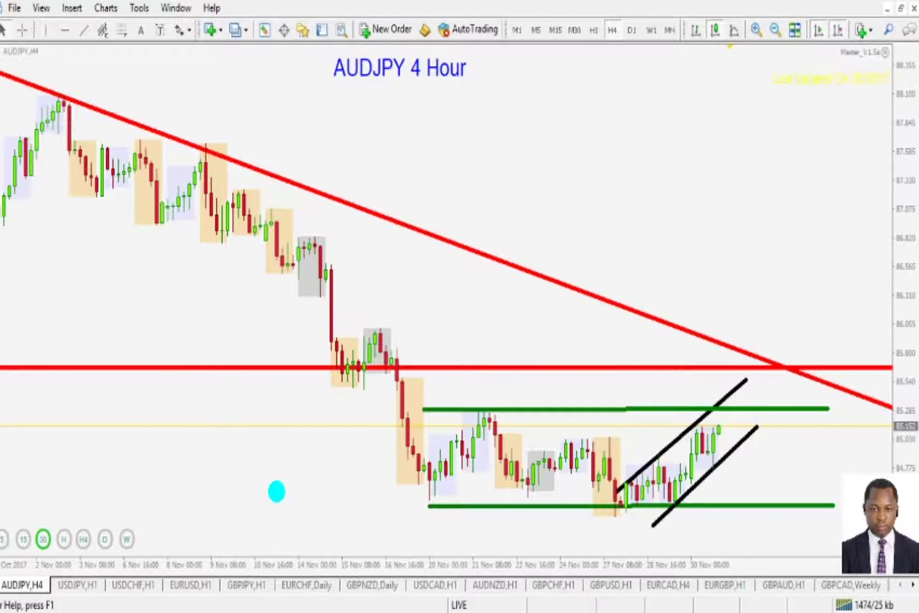
{"action": "key", "text": "ctrl+shift+d"}
{"action": "mouse_move", "coordinate": [789, 364]}
{"action": "left_mouse_down"}
{"action": "mouse_move", "coordinate": [712, 368]}
{"action": "mouse_move", "coordinate": [805, 385]}
{"action": "mouse_move", "coordinate": [811, 378]}
{"action": "mouse_move", "coordinate": [790, 360]}
{"action": "left_mouse_up"}
{"action": "mouse_move", "coordinate": [719, 435]}
{"action": "left_mouse_down"}
{"action": "mouse_move", "coordinate": [754, 413]}
{"action": "mouse_move", "coordinate": [778, 378]}
{"action": "mouse_move", "coordinate": [814, 514]}
{"action": "mouse_move", "coordinate": [837, 483]}
{"action": "left_mouse_up"}
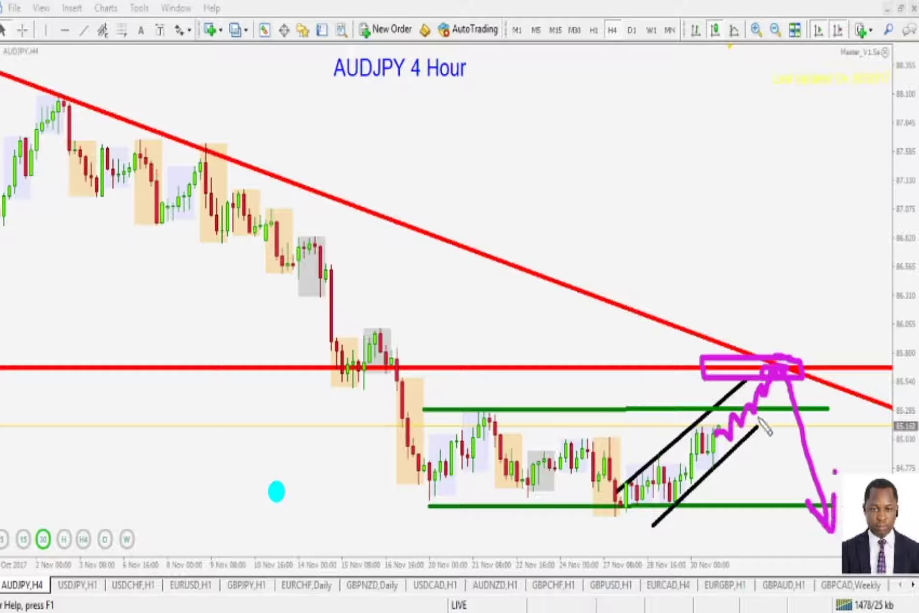
Clear the ink, underline the AUDJPY 4 Hour title, outline the range between the green lines with a zigzag inside, and erase it
{"action": "key", "text": "Escape"}
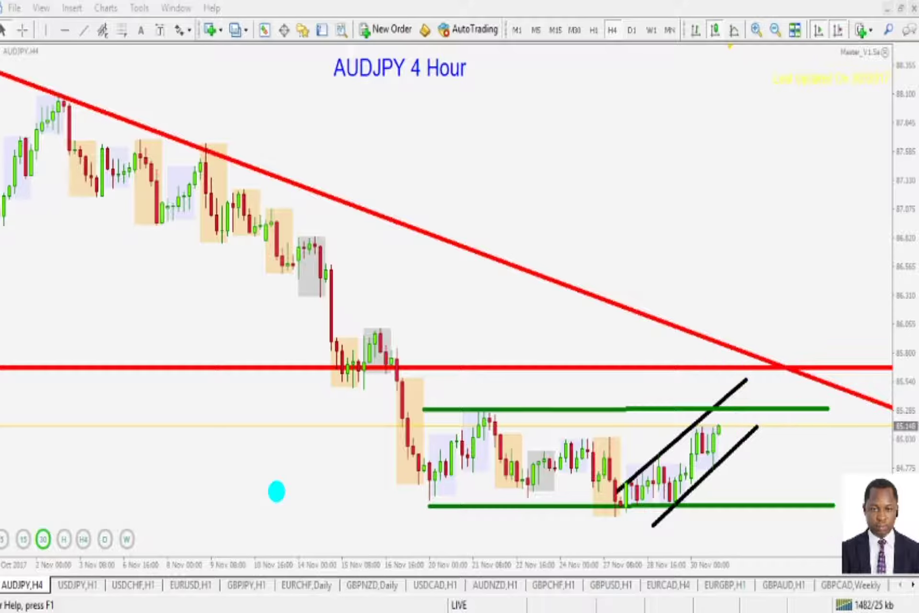
{"action": "left_click_drag", "start_coordinate": [315, 91], "coordinate": [473, 91]}
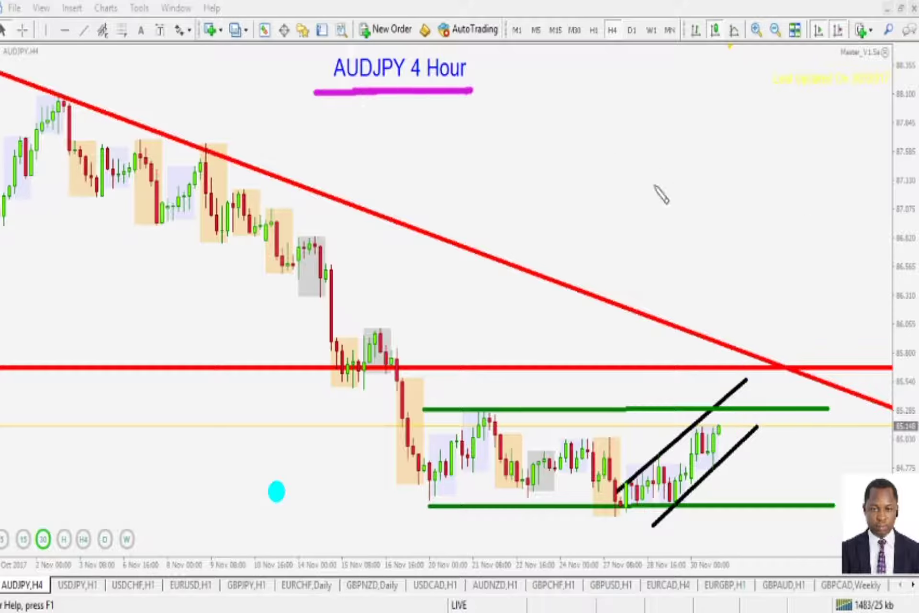
{"action": "key", "text": "Escape"}
{"action": "mouse_move", "coordinate": [730, 493]}
{"action": "left_mouse_down"}
{"action": "mouse_move", "coordinate": [738, 411]}
{"action": "mouse_move", "coordinate": [435, 421]}
{"action": "mouse_move", "coordinate": [424, 509]}
{"action": "mouse_move", "coordinate": [762, 515]}
{"action": "left_mouse_up"}
{"action": "mouse_move", "coordinate": [443, 426]}
{"action": "left_mouse_down"}
{"action": "mouse_move", "coordinate": [510, 452]}
{"action": "mouse_move", "coordinate": [616, 433]}
{"action": "mouse_move", "coordinate": [709, 467]}
{"action": "mouse_move", "coordinate": [737, 416]}
{"action": "left_mouse_up"}
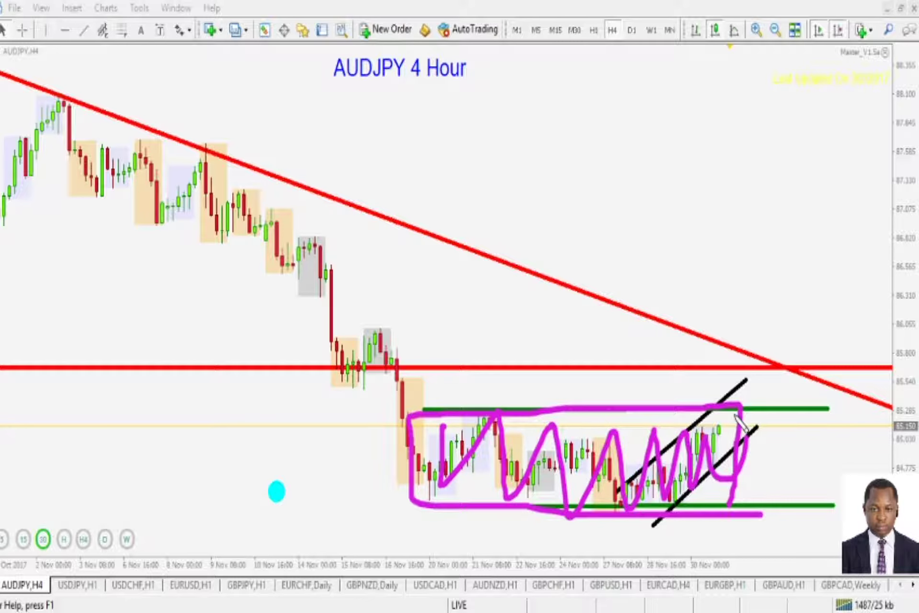
{"action": "key", "text": "Escape"}
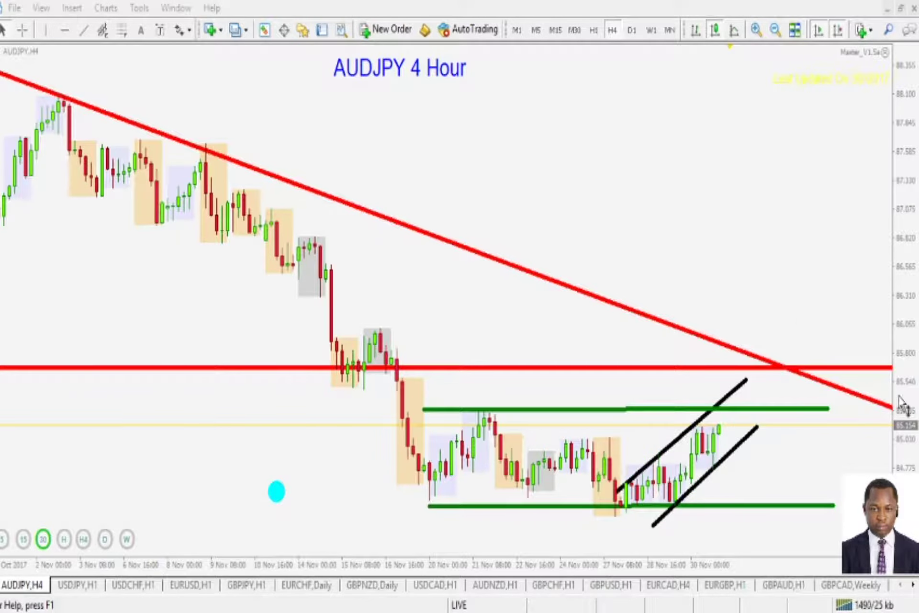
View AUDJPY on the 1-hour timeframe, switch it to daily, and compress the price scale slightly
{"action": "left_click", "coordinate": [595, 33]}
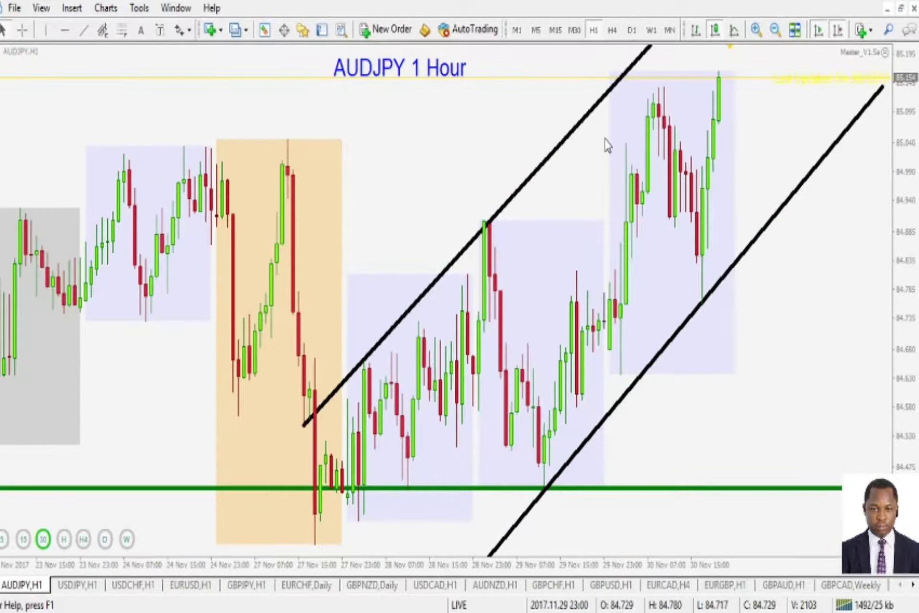
{"action": "left_click", "coordinate": [631, 34]}
{"action": "key", "text": "ctrl+shift+d"}
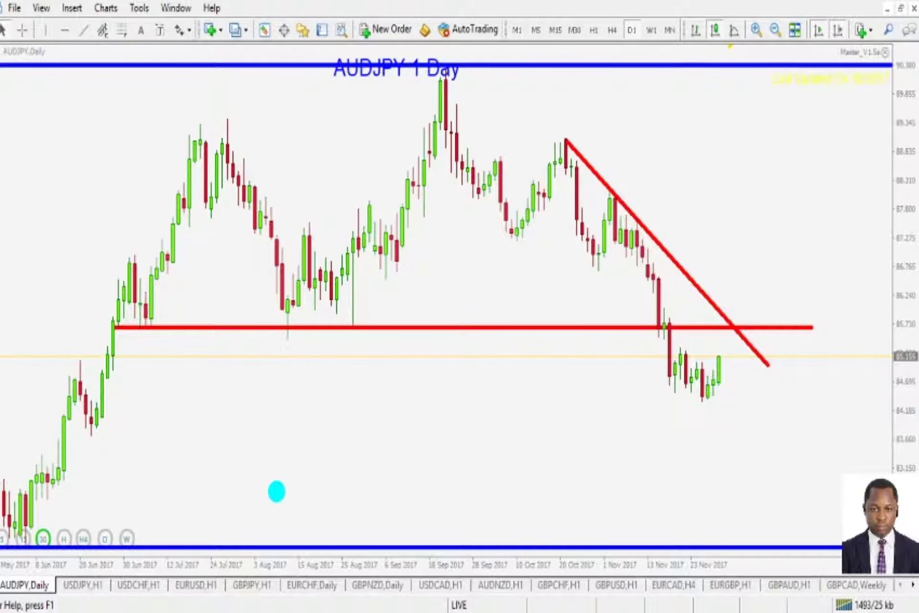
{"action": "key", "text": "ctrl+shift+d"}
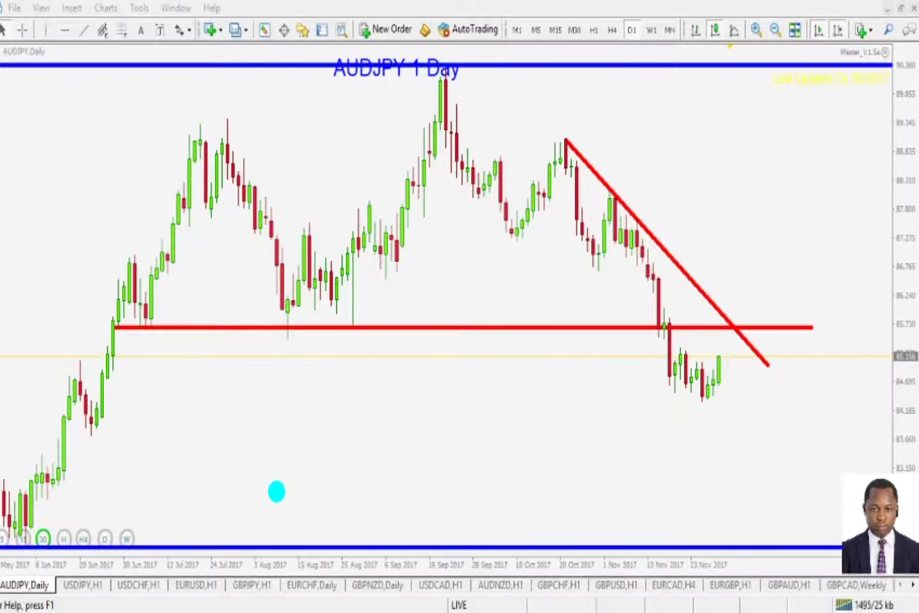
{"action": "left_click_drag", "start_coordinate": [905, 280], "coordinate": [905, 288]}
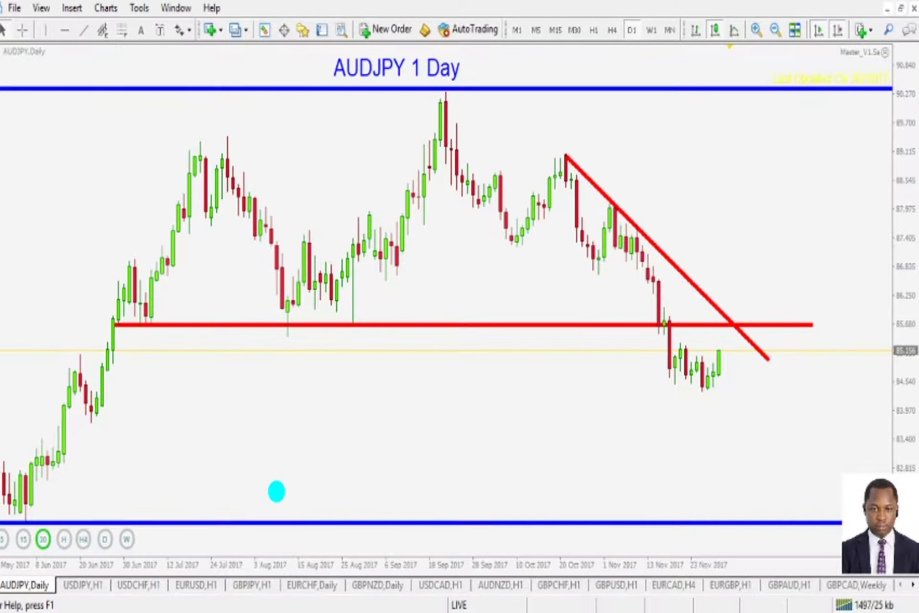
Ink underlines beneath the AUDJPY 1 Day title and a projected rise and fall at the red lines' intersection, and erase them
{"action": "left_click_drag", "start_coordinate": [321, 83], "coordinate": [474, 83]}
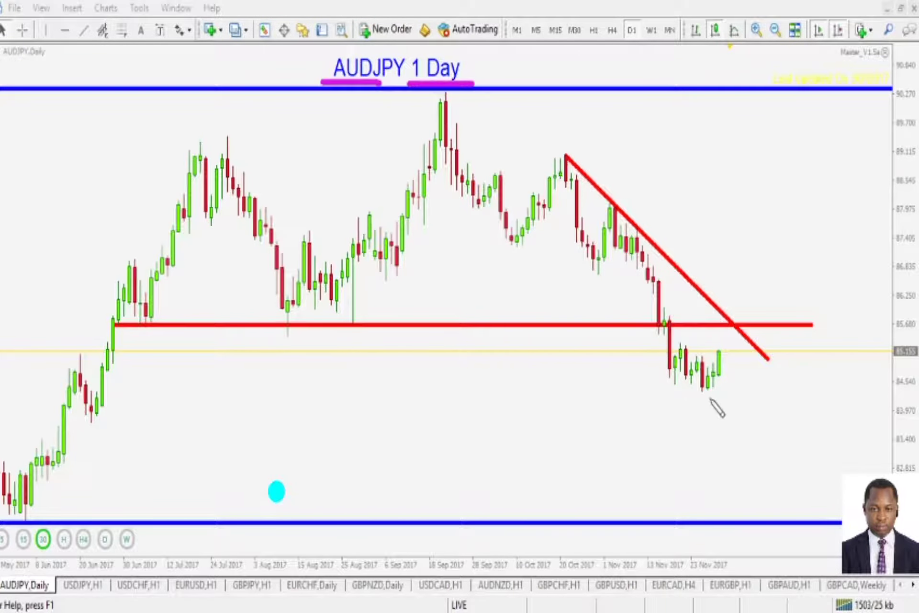
{"action": "left_click_drag", "start_coordinate": [702, 393], "coordinate": [729, 325]}
{"action": "mouse_move", "coordinate": [725, 281]}
{"action": "left_mouse_down"}
{"action": "mouse_move", "coordinate": [747, 458]}
{"action": "mouse_move", "coordinate": [762, 440]}
{"action": "mouse_move", "coordinate": [767, 404]}
{"action": "left_mouse_up"}
{"action": "mouse_move", "coordinate": [730, 326]}
{"action": "left_mouse_down"}
{"action": "mouse_move", "coordinate": [716, 312]}
{"action": "mouse_move", "coordinate": [704, 328]}
{"action": "mouse_move", "coordinate": [747, 331]}
{"action": "mouse_move", "coordinate": [743, 317]}
{"action": "mouse_move", "coordinate": [748, 416]}
{"action": "mouse_move", "coordinate": [755, 393]}
{"action": "left_mouse_up"}
{"action": "key", "text": "Escape"}
{"action": "left_click_drag", "start_coordinate": [333, 82], "coordinate": [415, 82]}
{"action": "key", "text": "Escape"}
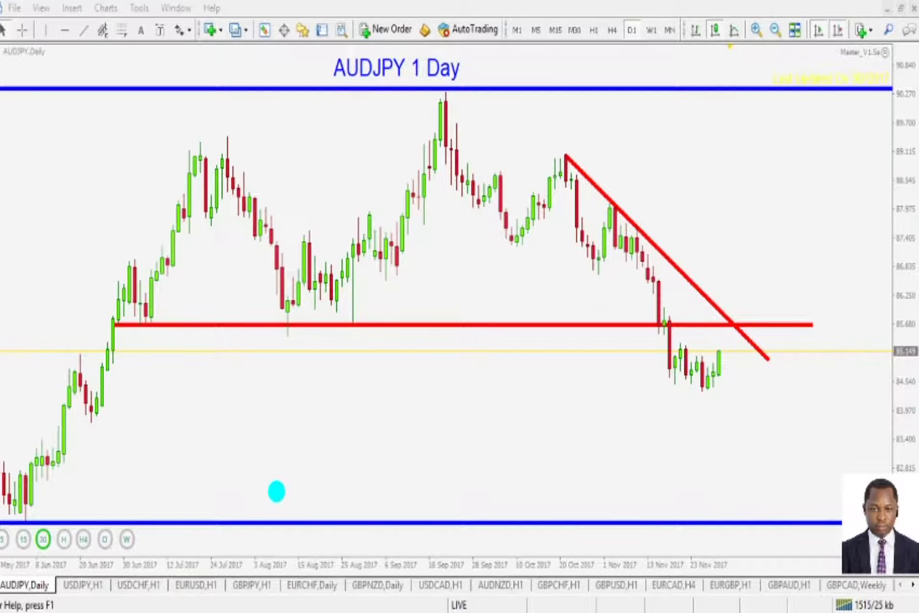
Open the USDJPY 1-hour chart and shift the black trendline slightly earlier in time
{"action": "left_click", "coordinate": [95, 586]}
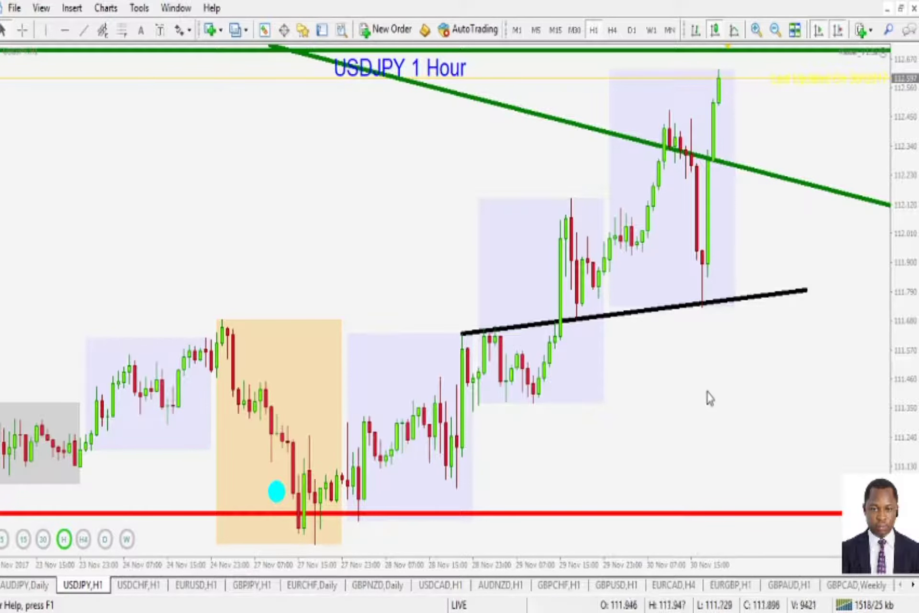
{"action": "double_click", "coordinate": [634, 314]}
{"action": "left_click_drag", "start_coordinate": [633, 312], "coordinate": [627, 312]}
{"action": "double_click", "coordinate": [628, 313]}
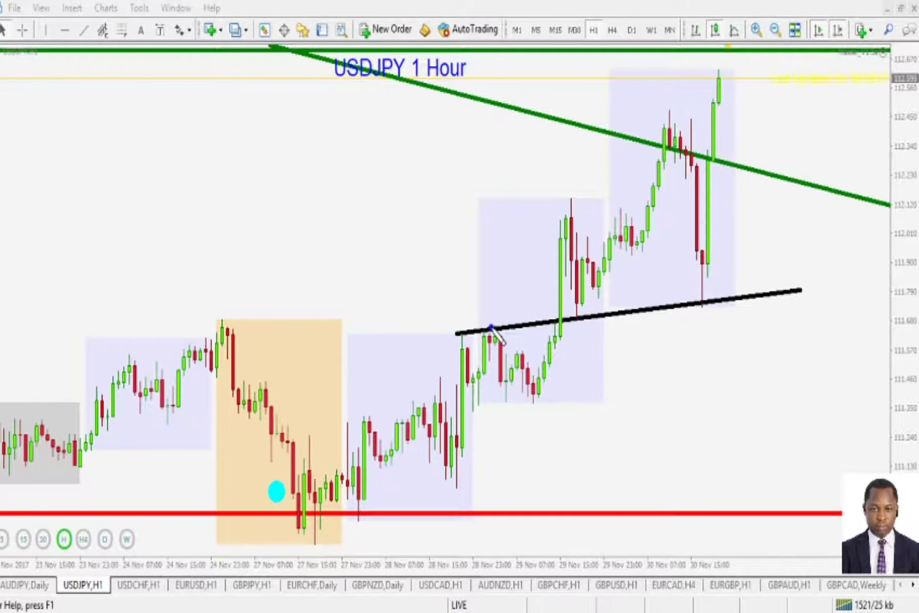
Ink the black trendline's touch points, label them R, S and S, trace the last V-shaped rebound with an upward arrow, and erase everything
{"action": "left_click_drag", "start_coordinate": [490, 327], "coordinate": [488, 330]}
{"action": "left_click_drag", "start_coordinate": [589, 320], "coordinate": [586, 325]}
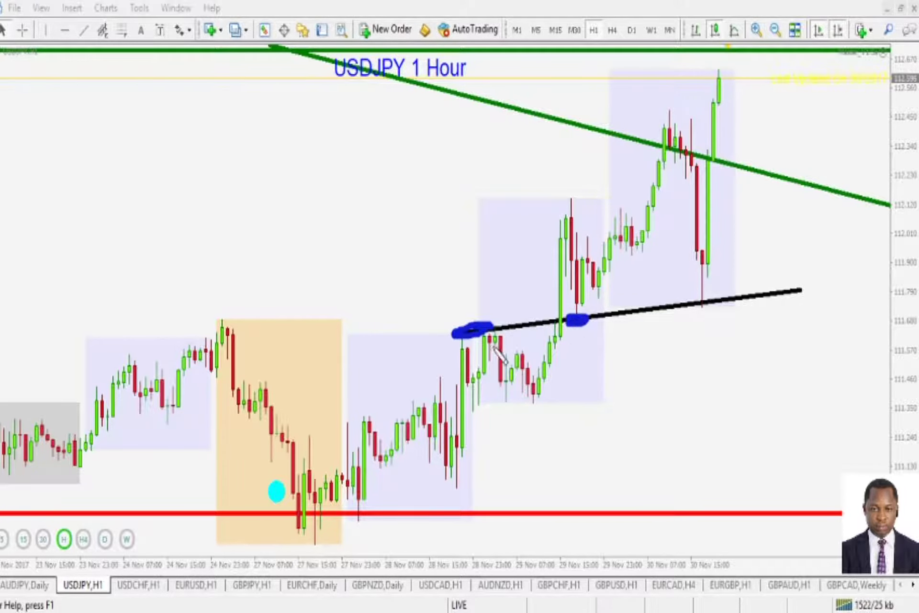
{"action": "mouse_move", "coordinate": [466, 306]}
{"action": "left_mouse_down"}
{"action": "mouse_move", "coordinate": [473, 298]}
{"action": "mouse_move", "coordinate": [481, 316]}
{"action": "left_mouse_up"}
{"action": "left_click_drag", "start_coordinate": [588, 336], "coordinate": [572, 353]}
{"action": "mouse_move", "coordinate": [714, 313]}
{"action": "left_mouse_down"}
{"action": "mouse_move", "coordinate": [698, 312]}
{"action": "mouse_move", "coordinate": [695, 330]}
{"action": "left_mouse_up"}
{"action": "left_click", "coordinate": [738, 323]}
{"action": "mouse_move", "coordinate": [676, 138]}
{"action": "left_mouse_down"}
{"action": "mouse_move", "coordinate": [702, 292]}
{"action": "mouse_move", "coordinate": [711, 287]}
{"action": "mouse_move", "coordinate": [735, 107]}
{"action": "mouse_move", "coordinate": [716, 108]}
{"action": "mouse_move", "coordinate": [742, 123]}
{"action": "left_mouse_up"}
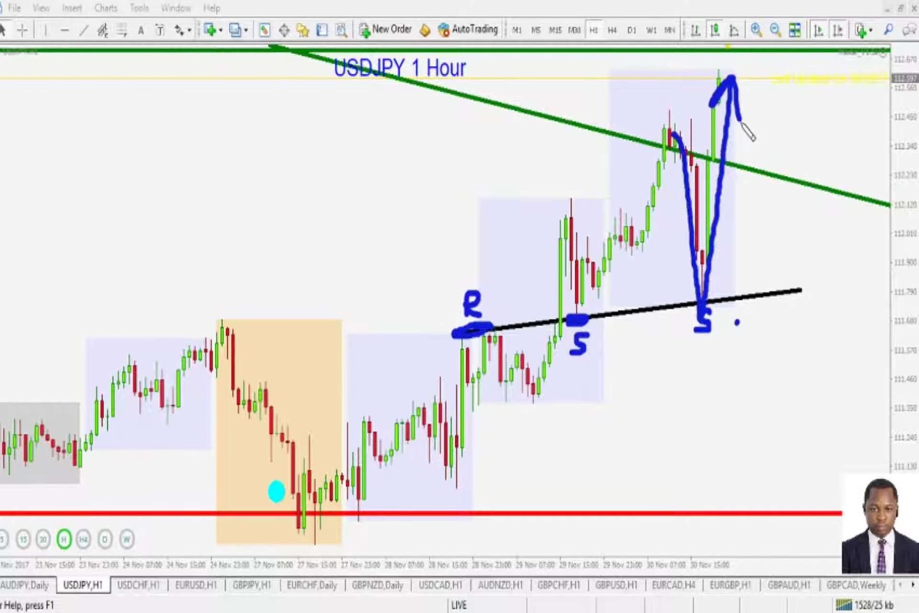
{"action": "key", "text": "Escape"}
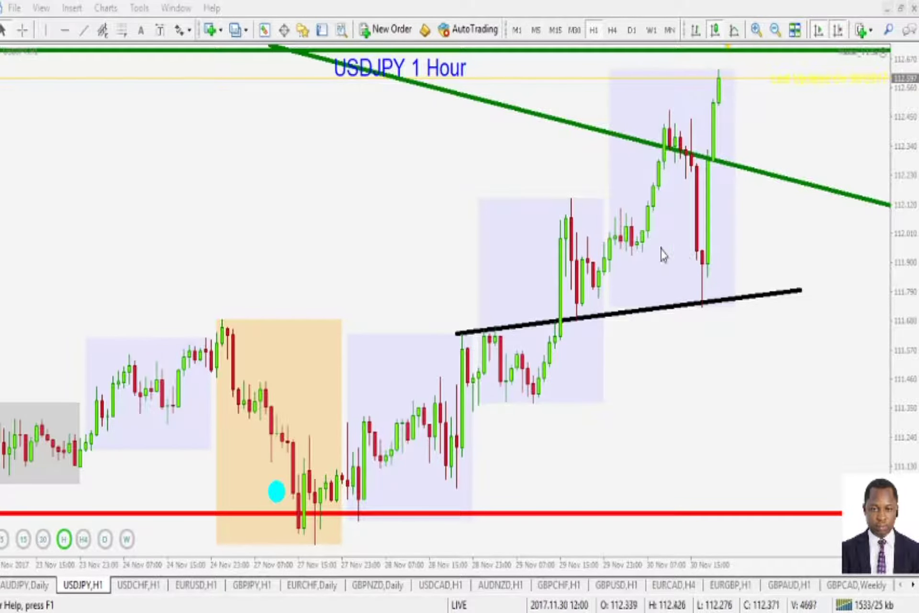
Underline the USDJPY 1 Hour title, ink a long curved downward arrow from the latest high, and erase both
{"action": "left_click_drag", "start_coordinate": [323, 90], "coordinate": [390, 89]}
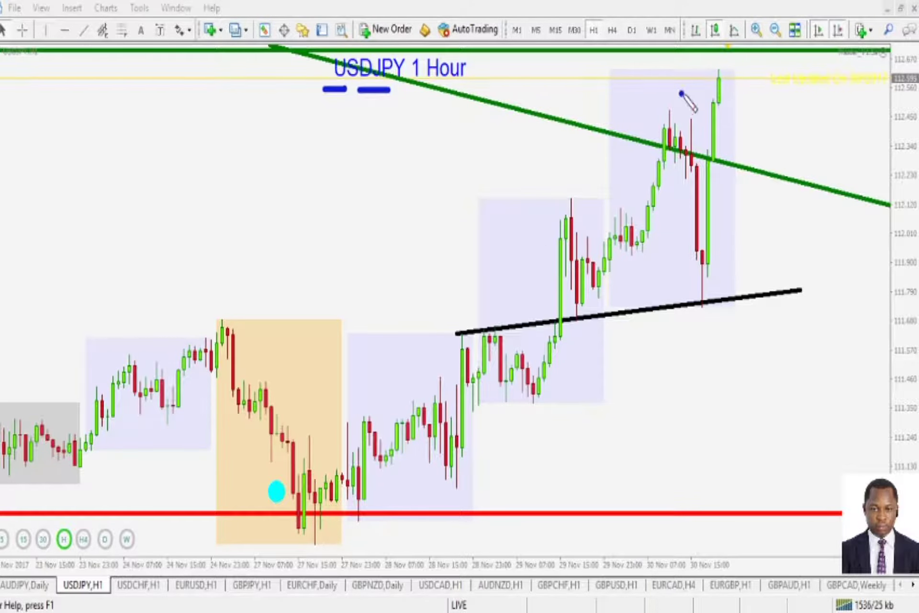
{"action": "left_click_drag", "start_coordinate": [681, 95], "coordinate": [835, 424]}
{"action": "left_click_drag", "start_coordinate": [788, 367], "coordinate": [843, 317]}
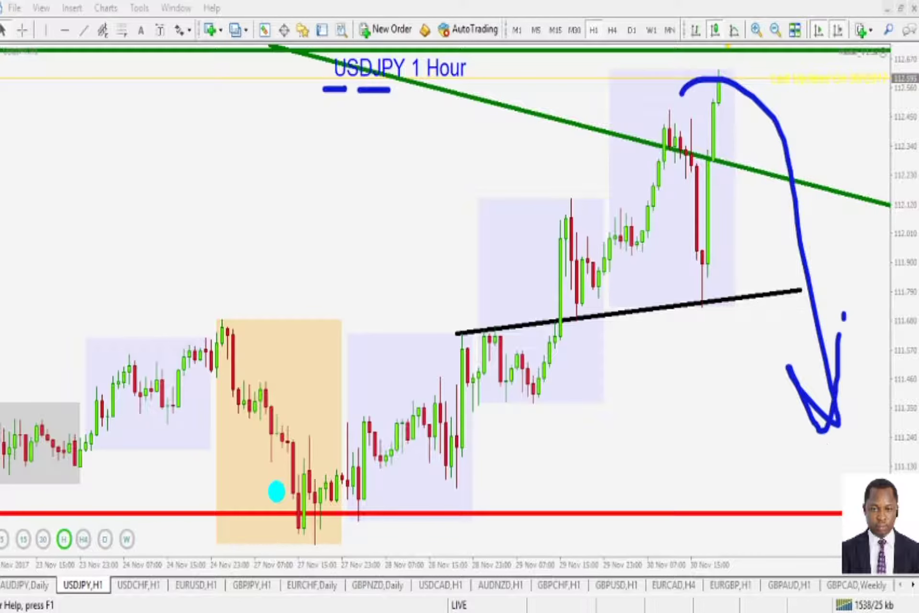
{"action": "key", "text": "Escape"}
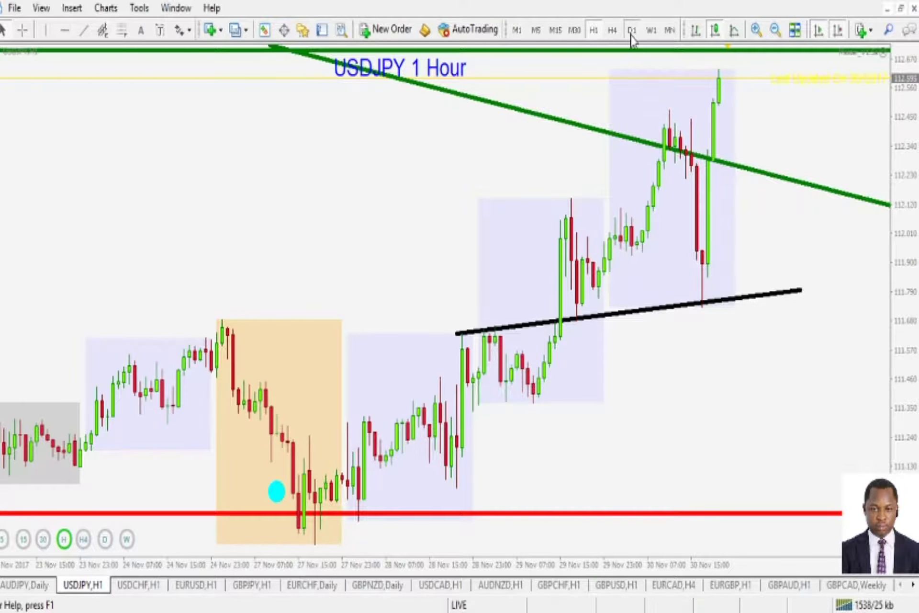
On the USDJPY daily chart with a compressed price scale, circle the latest bounce and mark the red support line in temporary ink
{"action": "left_click", "coordinate": [632, 30]}
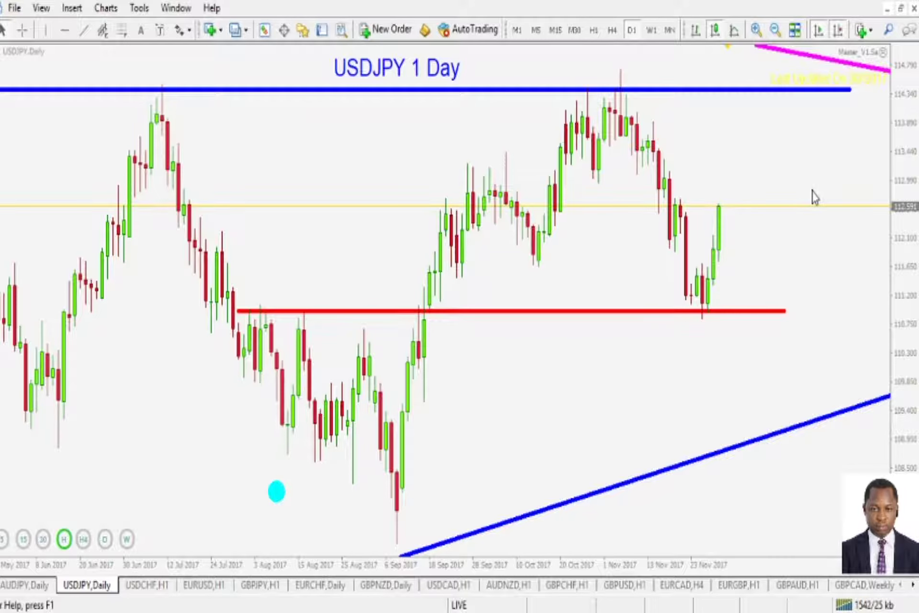
{"action": "left_click_drag", "start_coordinate": [890, 223], "coordinate": [743, 270]}
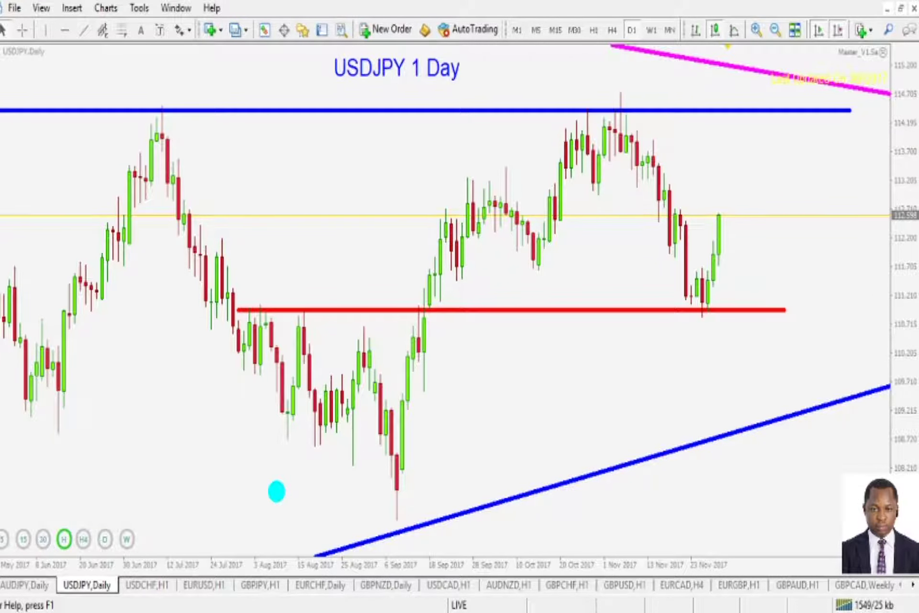
{"action": "mouse_move", "coordinate": [712, 314]}
{"action": "left_mouse_down"}
{"action": "mouse_move", "coordinate": [730, 266]}
{"action": "mouse_move", "coordinate": [705, 268]}
{"action": "mouse_move", "coordinate": [714, 320]}
{"action": "left_mouse_up"}
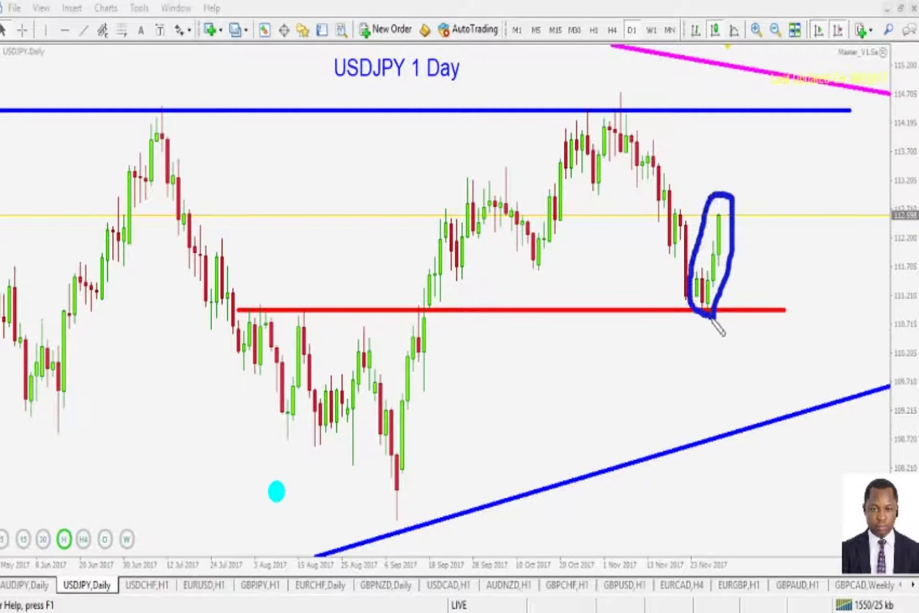
{"action": "mouse_move", "coordinate": [242, 310]}
{"action": "left_mouse_down"}
{"action": "mouse_move", "coordinate": [582, 316]}
{"action": "mouse_move", "coordinate": [685, 333]}
{"action": "mouse_move", "coordinate": [694, 315]}
{"action": "left_mouse_up"}
{"action": "left_click_drag", "start_coordinate": [666, 305], "coordinate": [696, 314]}
{"action": "key", "text": "e"}
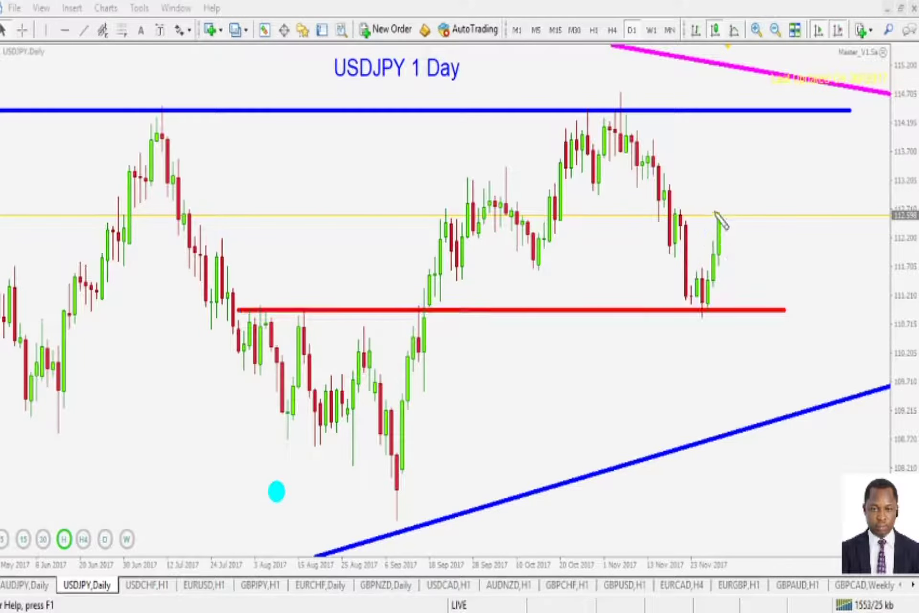
{"action": "mouse_move", "coordinate": [722, 212]}
{"action": "left_mouse_down"}
{"action": "mouse_move", "coordinate": [742, 269]}
{"action": "mouse_move", "coordinate": [754, 243]}
{"action": "left_mouse_up"}
{"action": "key", "text": "e"}
Switch USDJPY to the 4-hour timeframe, compress the price scale, and delete the descending green trendline
{"action": "left_click", "coordinate": [613, 30]}
{"action": "left_click_drag", "start_coordinate": [905, 348], "coordinate": [904, 124]}
{"action": "double_click", "coordinate": [719, 295]}
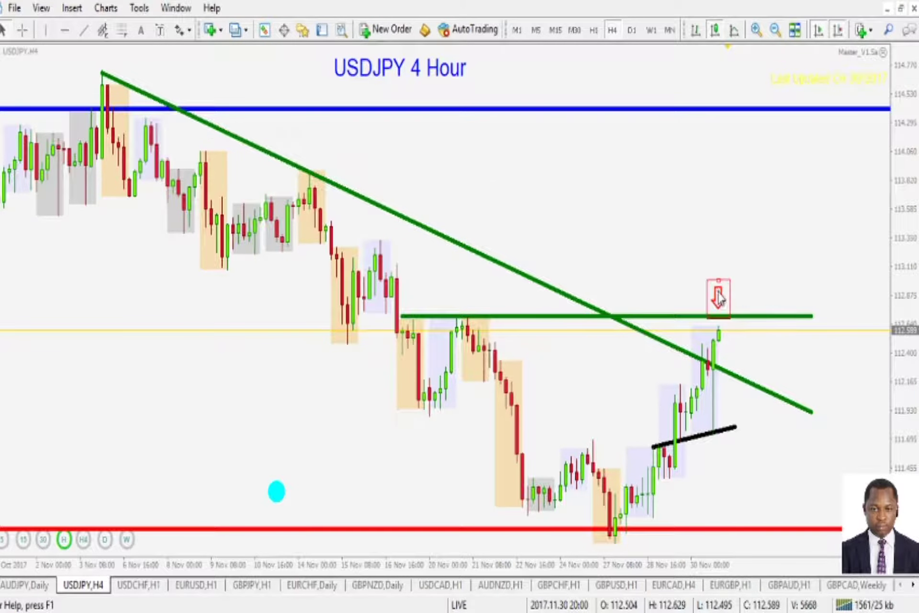
{"action": "right_click", "coordinate": [668, 343]}
{"action": "left_click", "coordinate": [700, 405]}
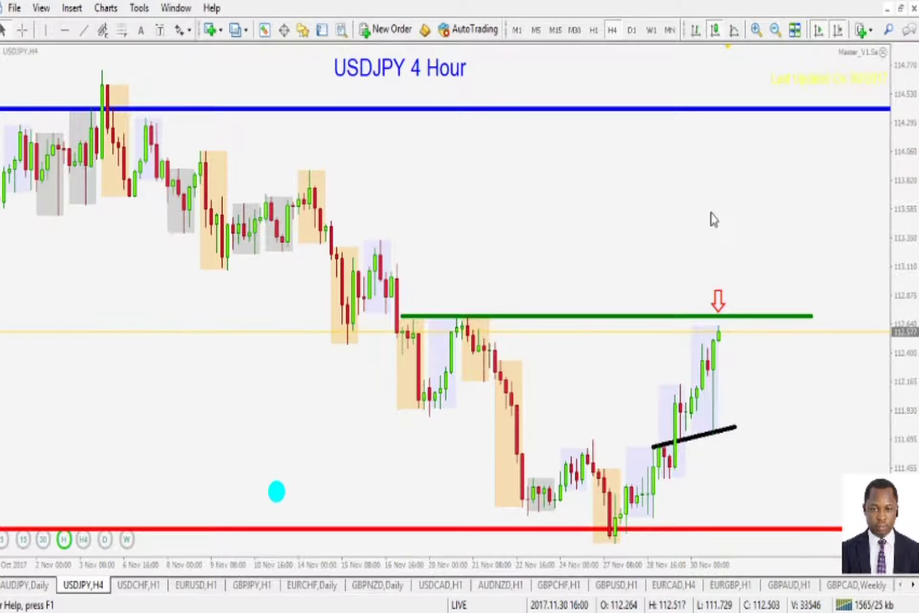
Lower the horizontal green resistance line slightly so it sits closer to the 21 Nov swing highs
{"action": "double_click", "coordinate": [702, 317]}
{"action": "left_click_drag", "start_coordinate": [607, 316], "coordinate": [607, 321]}
{"action": "double_click", "coordinate": [607, 321]}
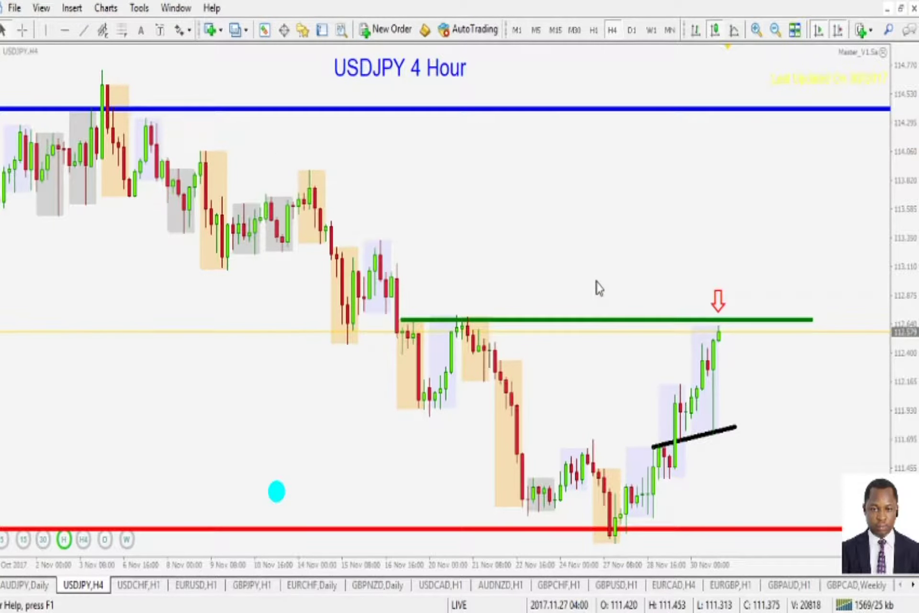
Ink over the green resistance line, circle the price action beneath it, underline the USDJPY 4 Hour title, and erase the ink
{"action": "mouse_move", "coordinate": [418, 317]}
{"action": "left_mouse_down"}
{"action": "mouse_move", "coordinate": [408, 318]}
{"action": "mouse_move", "coordinate": [717, 329]}
{"action": "left_mouse_up"}
{"action": "mouse_move", "coordinate": [695, 416]}
{"action": "left_mouse_down"}
{"action": "mouse_move", "coordinate": [721, 329]}
{"action": "mouse_move", "coordinate": [762, 446]}
{"action": "mouse_move", "coordinate": [767, 415]}
{"action": "left_mouse_up"}
{"action": "left_click", "coordinate": [769, 394]}
{"action": "key", "text": "Escape"}
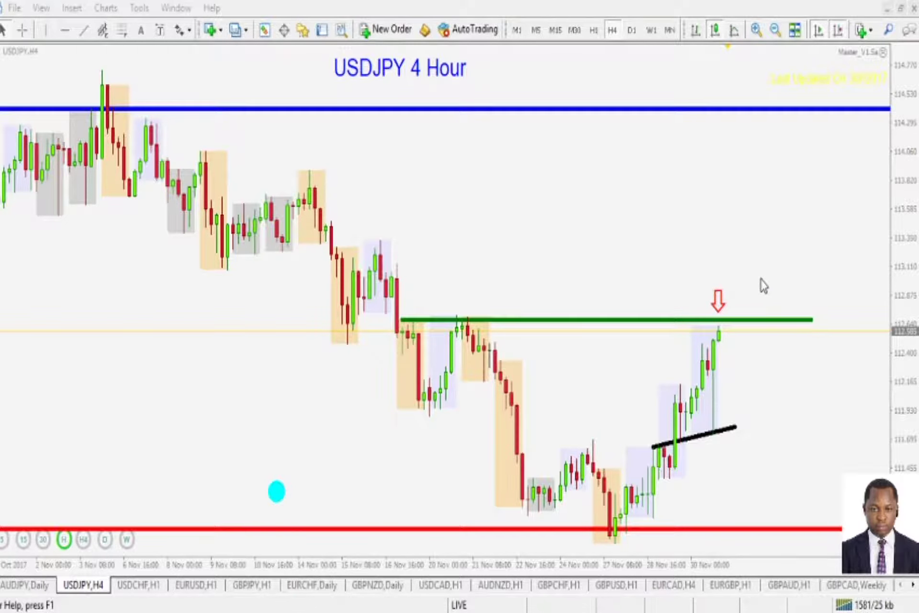
{"action": "mouse_move", "coordinate": [687, 521]}
{"action": "left_mouse_down"}
{"action": "mouse_move", "coordinate": [766, 462]}
{"action": "mouse_move", "coordinate": [412, 323]}
{"action": "mouse_move", "coordinate": [782, 459]}
{"action": "left_mouse_up"}
{"action": "left_click_drag", "start_coordinate": [332, 90], "coordinate": [433, 91]}
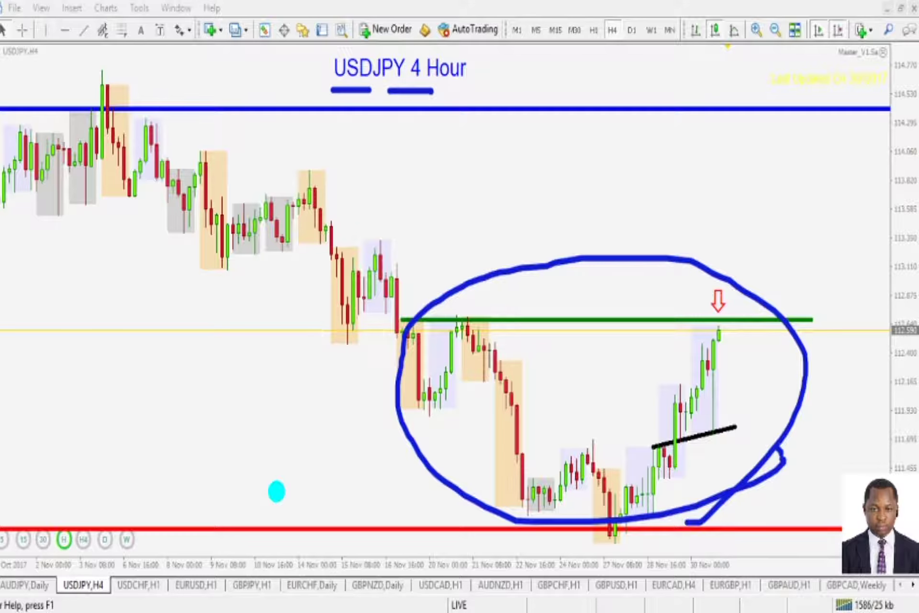
{"action": "key", "text": "Escape"}
Ink a rise into the green resistance line with a downward arrow, mark the whole swing pattern, and erase the ink
{"action": "mouse_move", "coordinate": [683, 433]}
{"action": "left_mouse_down"}
{"action": "mouse_move", "coordinate": [731, 325]}
{"action": "mouse_move", "coordinate": [759, 394]}
{"action": "mouse_move", "coordinate": [756, 349]}
{"action": "left_mouse_up"}
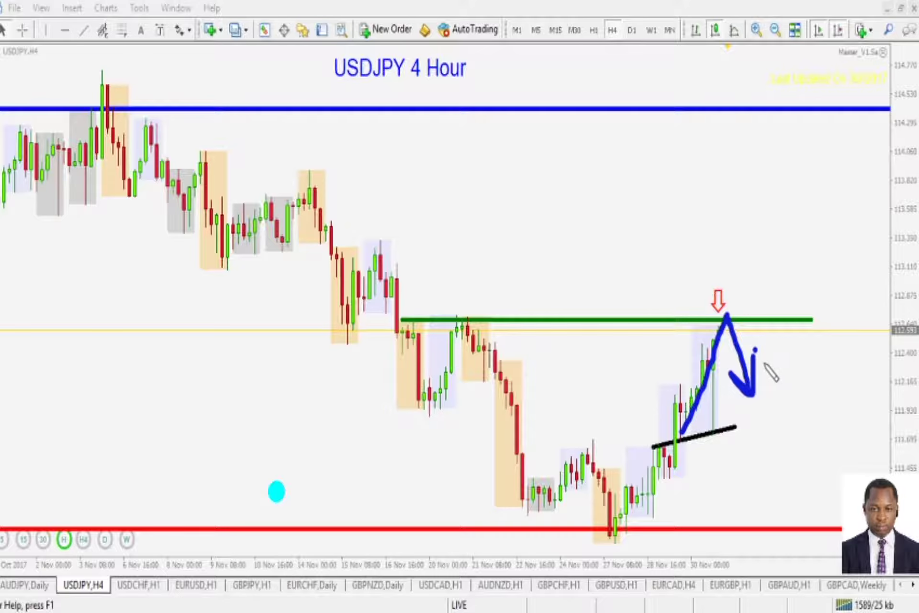
{"action": "key", "text": "Escape"}
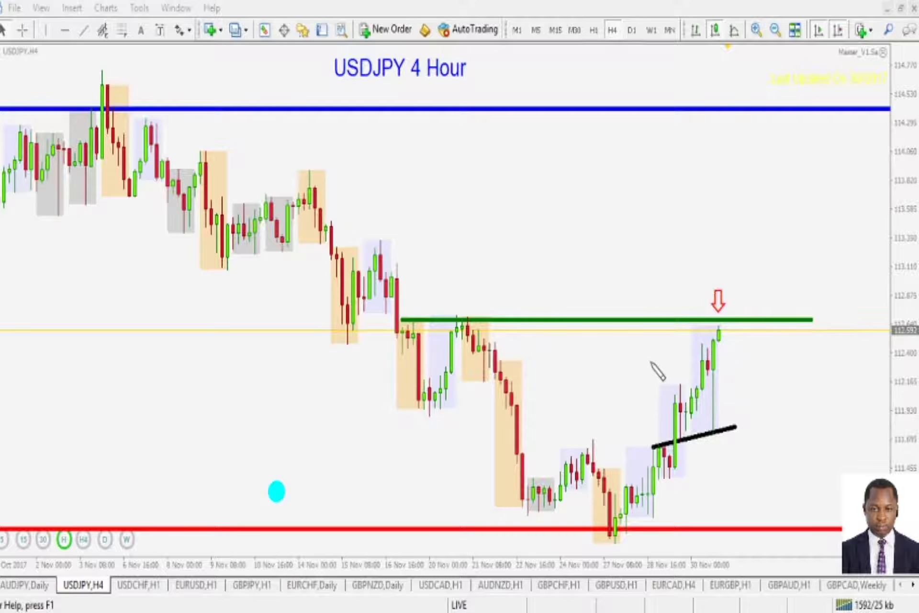
{"action": "mouse_move", "coordinate": [672, 343]}
{"action": "left_mouse_down"}
{"action": "mouse_move", "coordinate": [759, 345]}
{"action": "mouse_move", "coordinate": [718, 317]}
{"action": "left_mouse_up"}
{"action": "mouse_move", "coordinate": [396, 324]}
{"action": "left_mouse_down"}
{"action": "mouse_move", "coordinate": [759, 324]}
{"action": "mouse_move", "coordinate": [718, 294]}
{"action": "mouse_move", "coordinate": [745, 263]}
{"action": "mouse_move", "coordinate": [722, 294]}
{"action": "left_mouse_up"}
{"action": "key", "text": "Escape"}
On the USDJPY 1-hour chart, move the black trendline above price, running from the 29 Nov high through the 30 Nov high past the green line
{"action": "left_click", "coordinate": [594, 30]}
{"action": "double_click", "coordinate": [750, 297]}
{"action": "left_click_drag", "start_coordinate": [456, 333], "coordinate": [603, 306]}
{"action": "left_click_drag", "start_coordinate": [804, 292], "coordinate": [763, 127]}
{"action": "left_click_drag", "start_coordinate": [603, 305], "coordinate": [566, 201]}
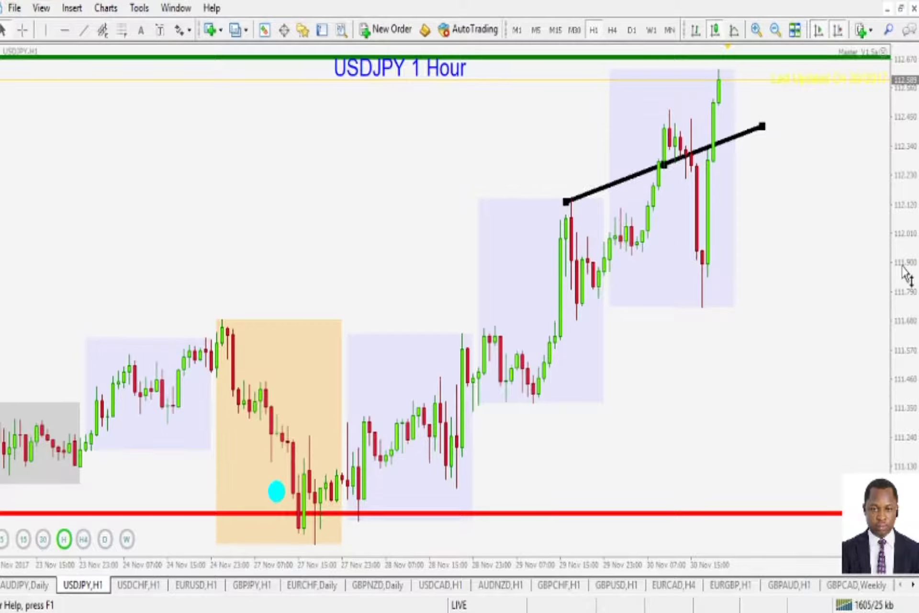
{"action": "left_click_drag", "start_coordinate": [907, 273], "coordinate": [907, 292]}
{"action": "left_click_drag", "start_coordinate": [762, 162], "coordinate": [753, 91]}
{"action": "left_click_drag", "start_coordinate": [569, 221], "coordinate": [544, 243]}
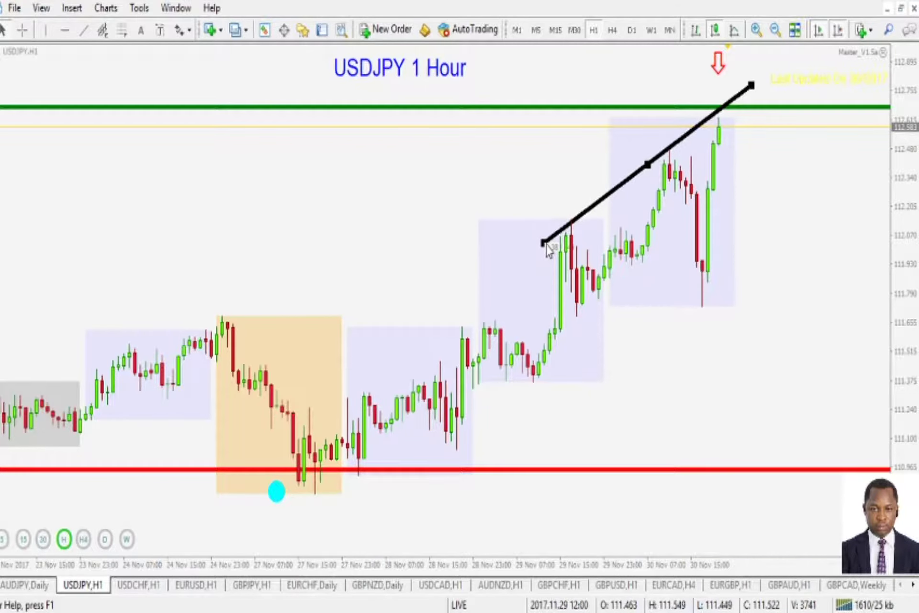
{"action": "mouse_move", "coordinate": [752, 85]}
{"action": "left_mouse_down"}
{"action": "mouse_move", "coordinate": [764, 78]}
{"action": "mouse_move", "coordinate": [733, 122]}
{"action": "mouse_move", "coordinate": [723, 110]}
{"action": "left_mouse_up"}
Ink a dot where the black and green lines cross, add a downward arrow, underline the title, erase the ink, and expand the price scale
{"action": "key", "text": "ctrl+shift+d"}
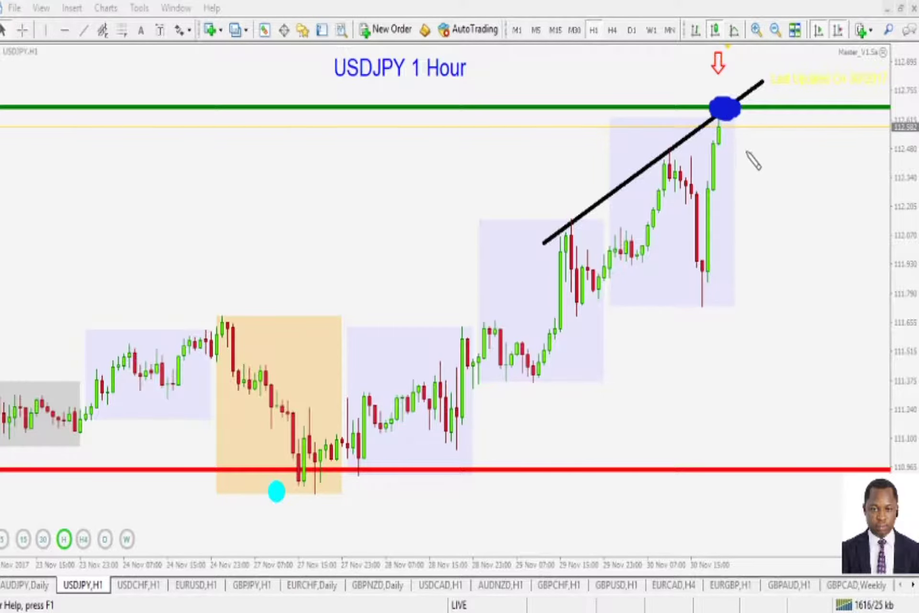
{"action": "left_click_drag", "start_coordinate": [725, 113], "coordinate": [785, 245]}
{"action": "left_click_drag", "start_coordinate": [785, 211], "coordinate": [785, 245]}
{"action": "left_click_drag", "start_coordinate": [335, 84], "coordinate": [427, 84]}
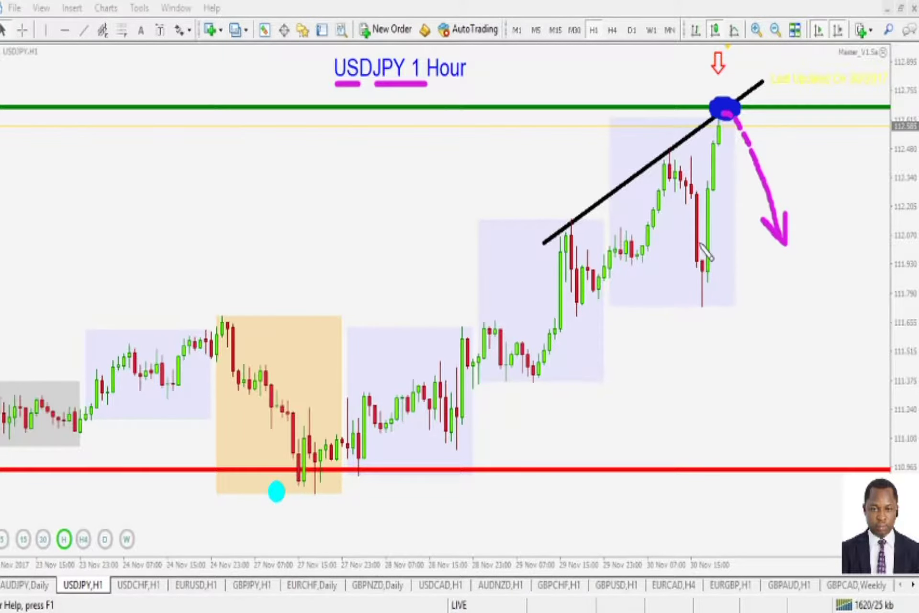
{"action": "key", "text": "Escape"}
{"action": "mouse_move", "coordinate": [746, 109]}
{"action": "left_mouse_down"}
{"action": "mouse_move", "coordinate": [690, 134]}
{"action": "mouse_move", "coordinate": [762, 121]}
{"action": "mouse_move", "coordinate": [744, 98]}
{"action": "left_mouse_up"}
{"action": "key", "text": "Escape"}
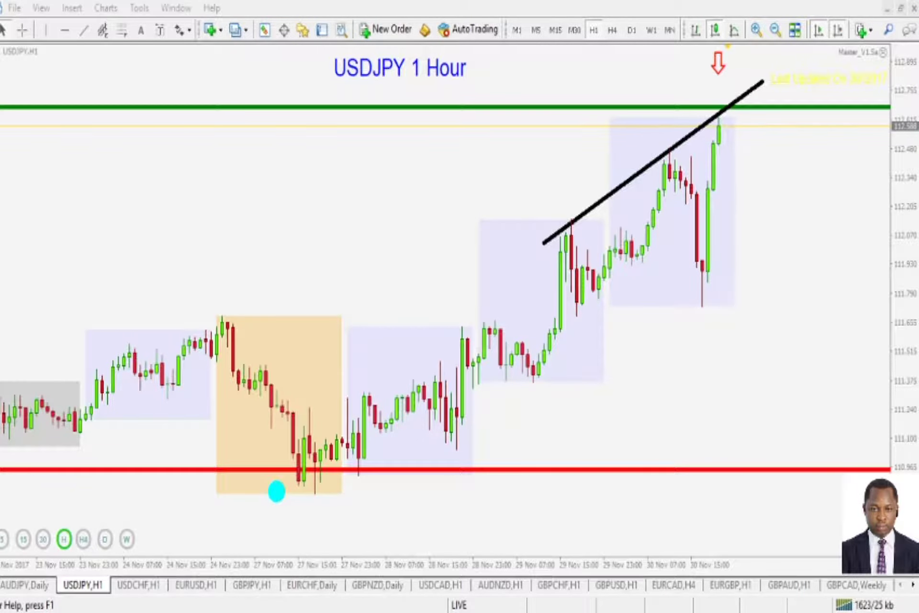
{"action": "left_click_drag", "start_coordinate": [908, 311], "coordinate": [908, 225]}
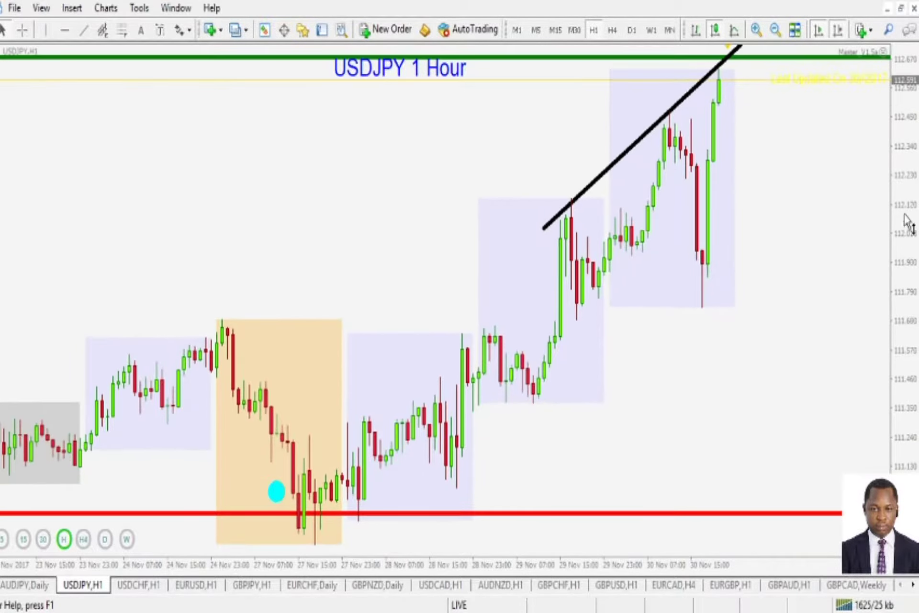
Move the black trendline on the USDJPY 1-hour chart down beneath the 29 and 30 Nov price action and lower its slope
{"action": "double_click", "coordinate": [659, 127]}
{"action": "left_click_drag", "start_coordinate": [659, 127], "coordinate": [685, 261]}
{"action": "left_click_drag", "start_coordinate": [796, 161], "coordinate": [844, 369]}
{"action": "left_click_drag", "start_coordinate": [744, 365], "coordinate": [750, 314]}
{"action": "left_click_drag", "start_coordinate": [900, 251], "coordinate": [905, 179]}
Open the USDCHF 1-hour chart, stretch its price scale, and underline the chart title in magenta ink
{"action": "left_click", "coordinate": [168, 578]}
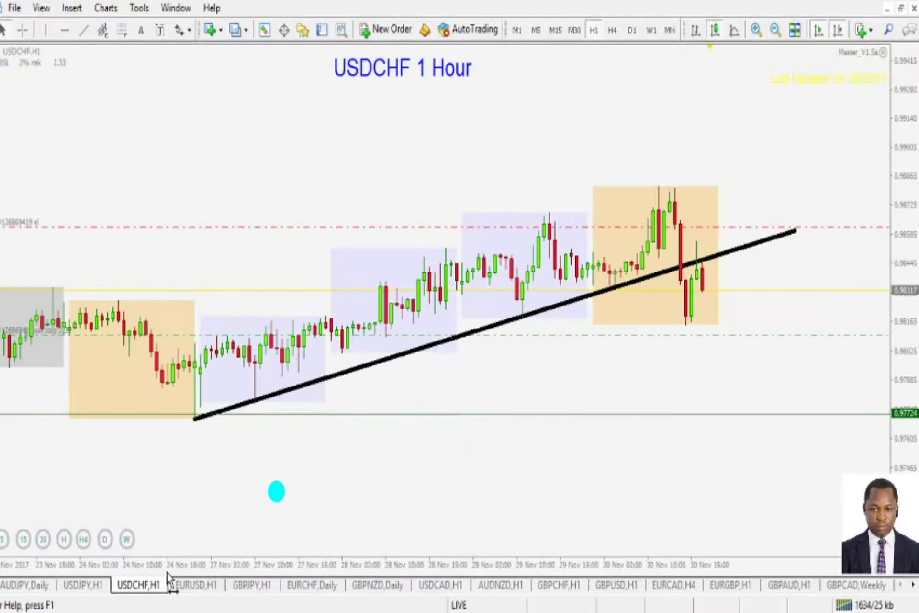
{"action": "left_click_drag", "start_coordinate": [900, 316], "coordinate": [885, 213]}
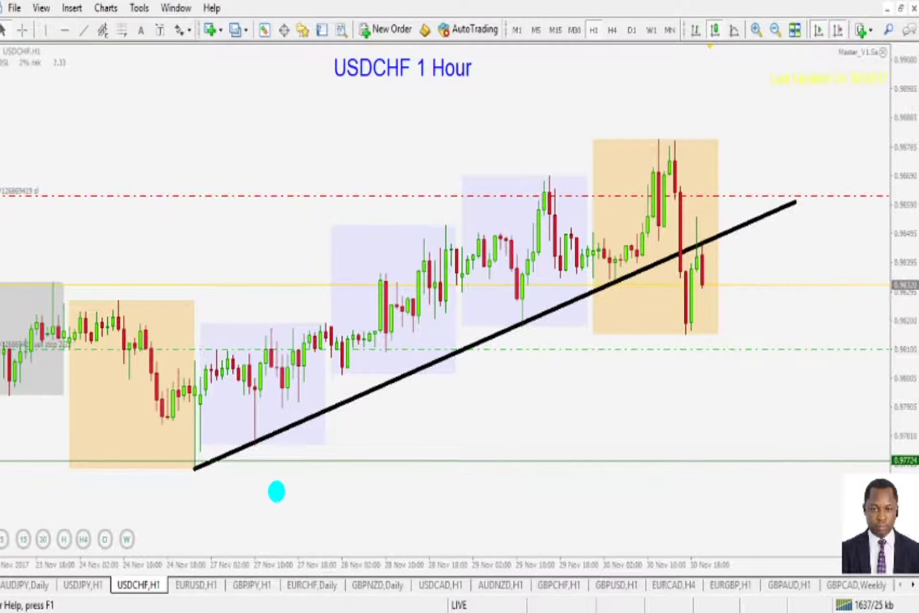
{"action": "left_click_drag", "start_coordinate": [323, 89], "coordinate": [423, 94]}
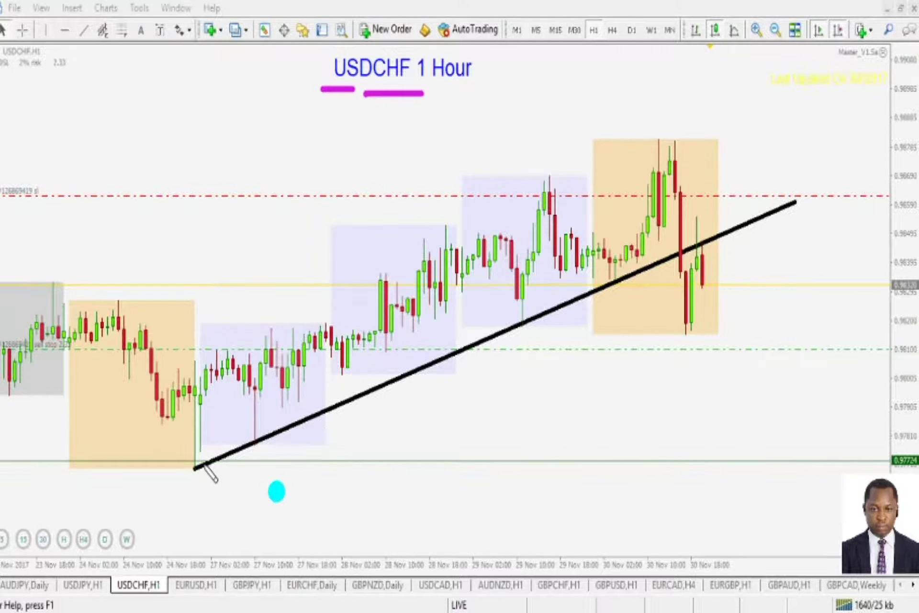
Ink marks on the four lows touching the black USDCHF trendline and trace along the line up to 30 Nov
{"action": "left_click_drag", "start_coordinate": [203, 457], "coordinate": [200, 465]}
{"action": "left_click_drag", "start_coordinate": [263, 431], "coordinate": [259, 439]}
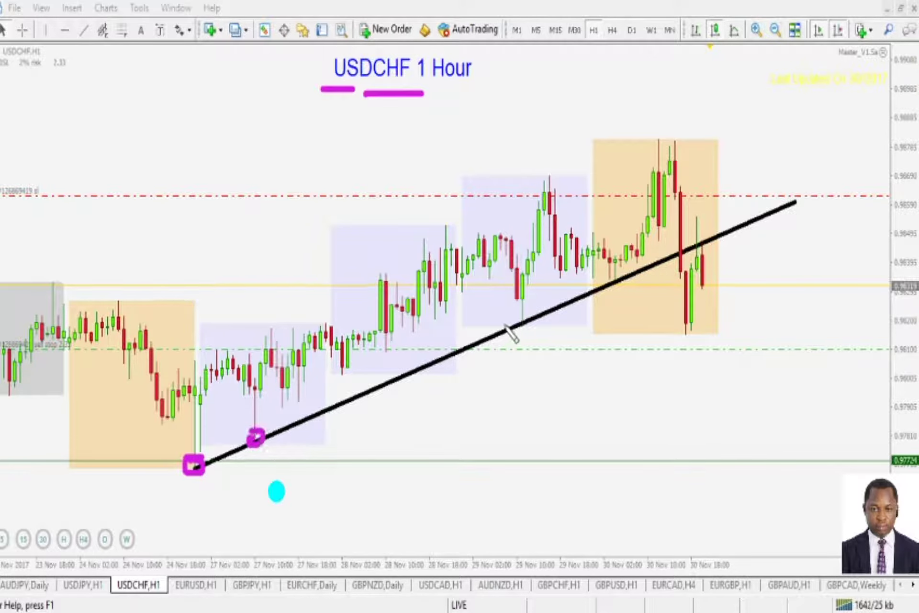
{"action": "left_click_drag", "start_coordinate": [522, 309], "coordinate": [539, 317]}
{"action": "left_click_drag", "start_coordinate": [623, 278], "coordinate": [611, 281]}
{"action": "mouse_move", "coordinate": [194, 464]}
{"action": "left_mouse_down"}
{"action": "mouse_move", "coordinate": [402, 406]}
{"action": "mouse_move", "coordinate": [659, 269]}
{"action": "mouse_move", "coordinate": [660, 254]}
{"action": "left_mouse_up"}
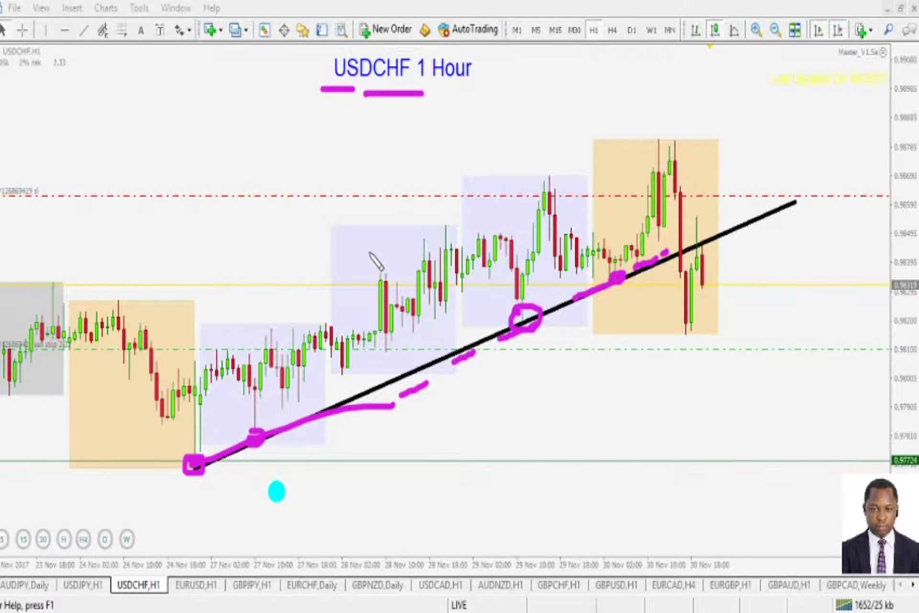
Underline the USDCHF title again, draw two magenta checkboxes with blue ticks, and erase the ink
{"action": "left_click_drag", "start_coordinate": [325, 93], "coordinate": [448, 88]}
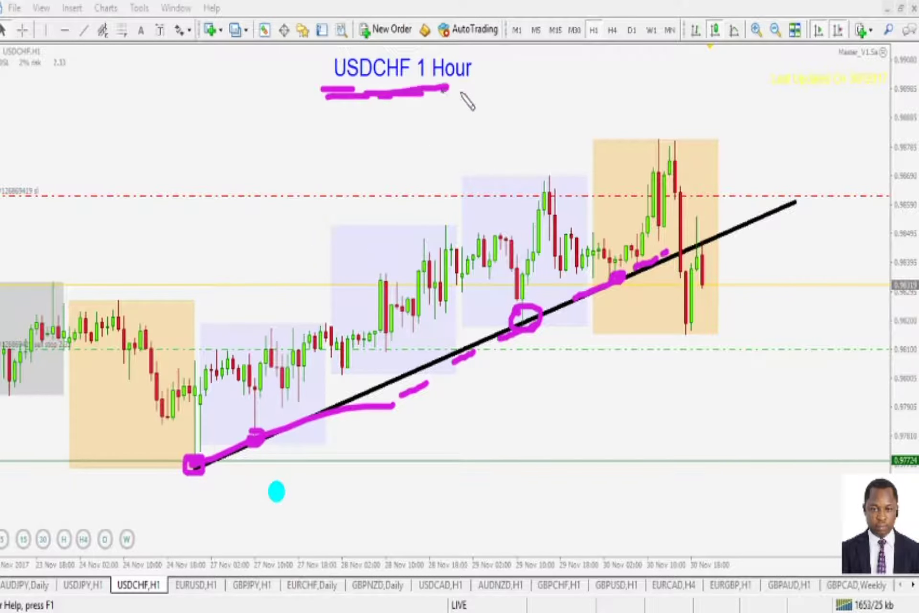
{"action": "mouse_move", "coordinate": [145, 158]}
{"action": "left_mouse_down"}
{"action": "mouse_move", "coordinate": [145, 140]}
{"action": "mouse_move", "coordinate": [164, 137]}
{"action": "mouse_move", "coordinate": [161, 156]}
{"action": "mouse_move", "coordinate": [146, 158]}
{"action": "mouse_move", "coordinate": [147, 189]}
{"action": "mouse_move", "coordinate": [165, 182]}
{"action": "mouse_move", "coordinate": [160, 198]}
{"action": "mouse_move", "coordinate": [143, 199]}
{"action": "left_mouse_up"}
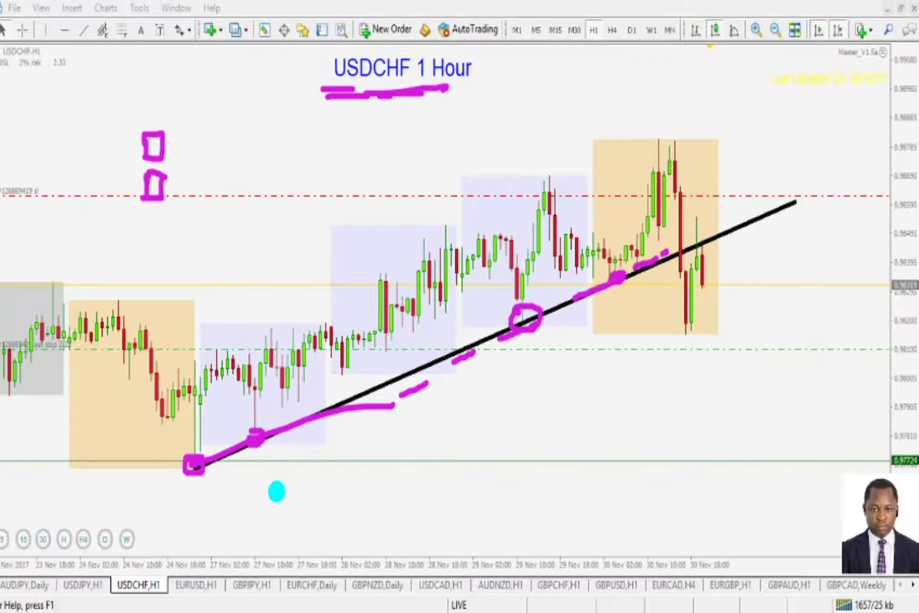
{"action": "left_click_drag", "start_coordinate": [152, 140], "coordinate": [178, 117]}
{"action": "mouse_move", "coordinate": [149, 181]}
{"action": "left_mouse_down"}
{"action": "mouse_move", "coordinate": [158, 194]}
{"action": "mouse_move", "coordinate": [174, 171]}
{"action": "left_mouse_up"}
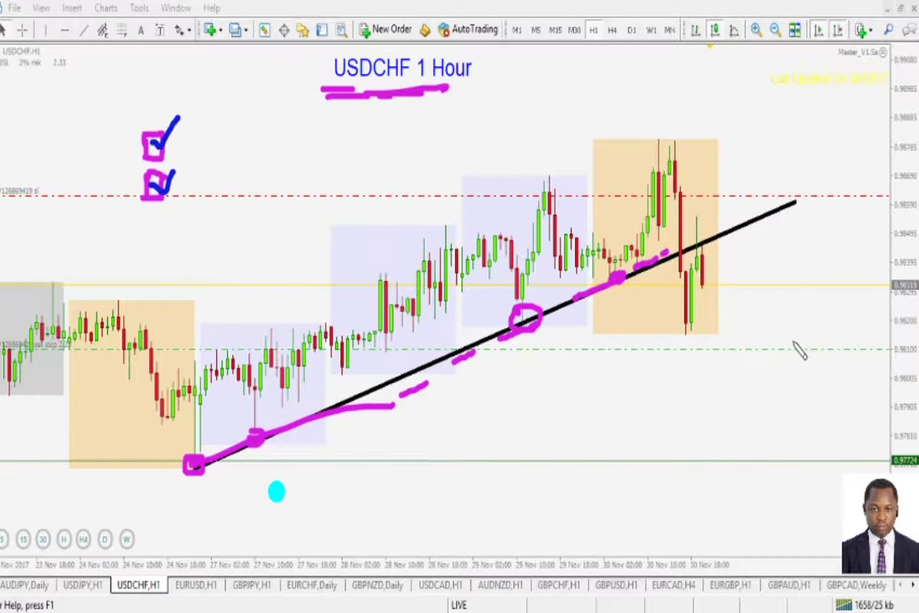
{"action": "key", "text": "e"}
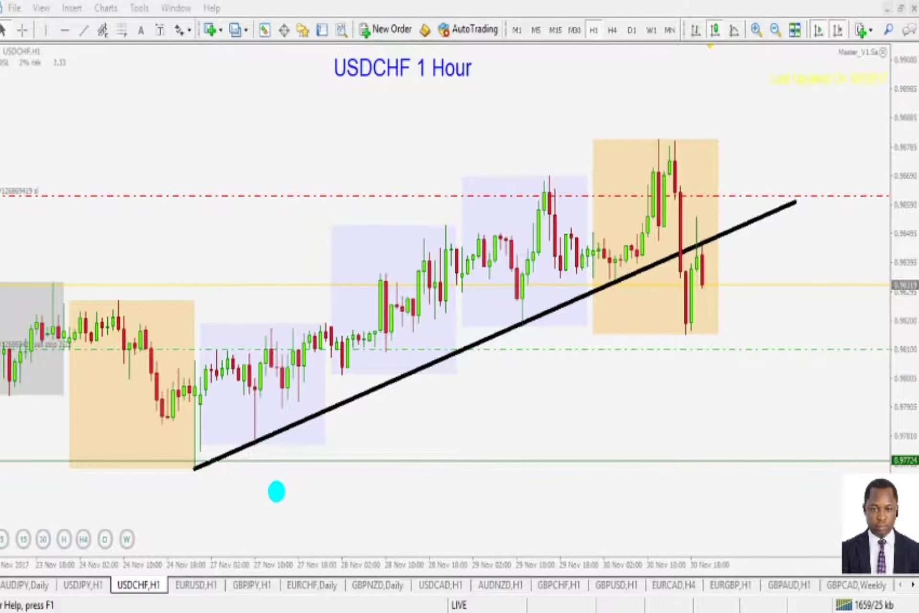
Ink a blue dashed line along the green sell-stop level at 0.98100 and label it "SS"
{"action": "left_click_drag", "start_coordinate": [621, 349], "coordinate": [755, 350]}
{"action": "left_click_drag", "start_coordinate": [763, 350], "coordinate": [777, 350]}
{"action": "mouse_move", "coordinate": [659, 351]}
{"action": "left_mouse_down"}
{"action": "mouse_move", "coordinate": [791, 349]}
{"action": "mouse_move", "coordinate": [805, 338]}
{"action": "mouse_move", "coordinate": [798, 355]}
{"action": "left_mouse_up"}
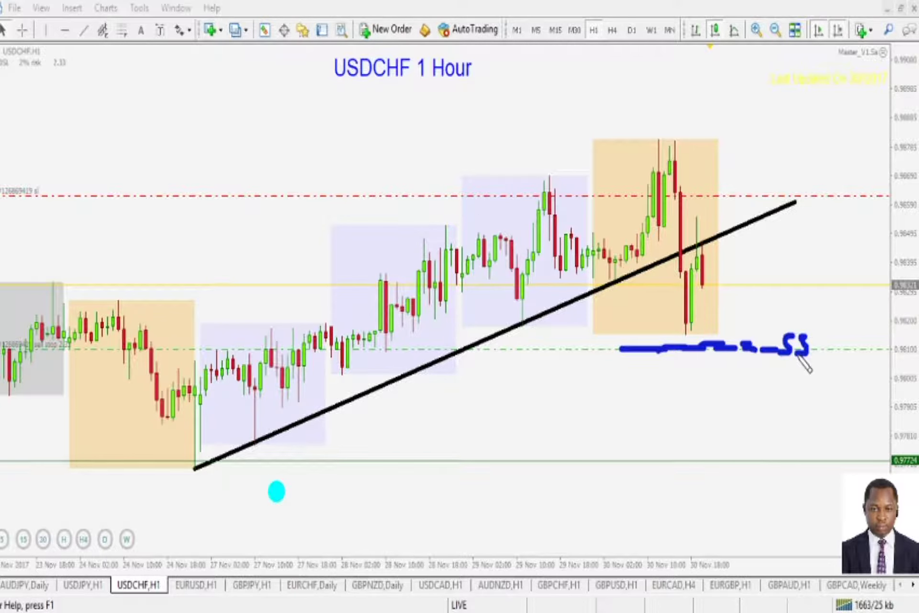
Ink dashes labelled "SL" along the red stop-loss level, mark the pullback to the trendline with an arrow, and erase the ink
{"action": "left_click_drag", "start_coordinate": [646, 194], "coordinate": [764, 193]}
{"action": "mouse_move", "coordinate": [687, 308]}
{"action": "left_mouse_down"}
{"action": "mouse_move", "coordinate": [699, 227]}
{"action": "mouse_move", "coordinate": [707, 283]}
{"action": "left_mouse_up"}
{"action": "mouse_move", "coordinate": [799, 180]}
{"action": "left_mouse_down"}
{"action": "mouse_move", "coordinate": [794, 205]}
{"action": "mouse_move", "coordinate": [830, 196]}
{"action": "left_mouse_up"}
{"action": "left_click", "coordinate": [836, 191]}
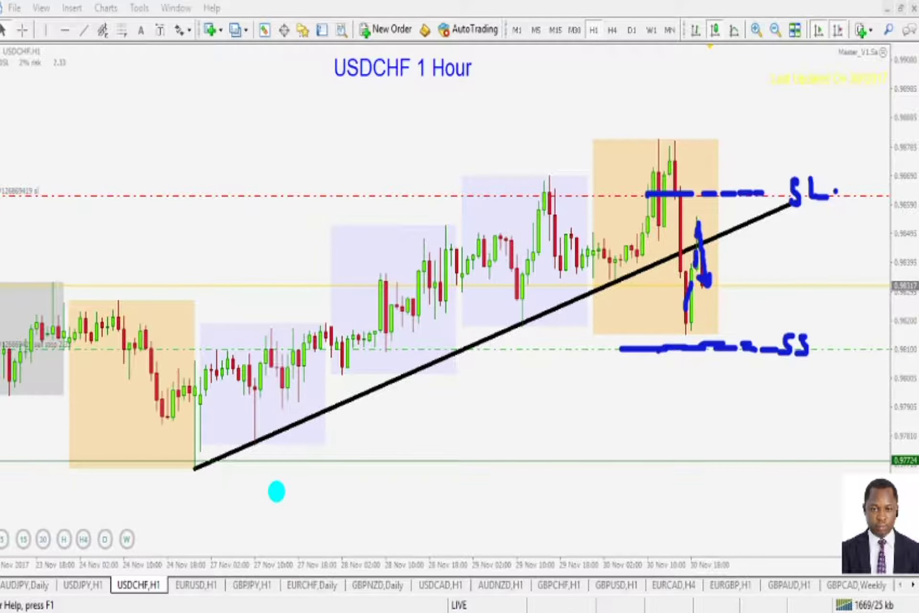
{"action": "key", "text": "e"}
Trace the black trendline in blue, label the break "B" and pullback "P", and draw a downward arrow to "C"
{"action": "mouse_move", "coordinate": [181, 470]}
{"action": "left_mouse_down"}
{"action": "mouse_move", "coordinate": [425, 377]}
{"action": "mouse_move", "coordinate": [678, 250]}
{"action": "left_mouse_up"}
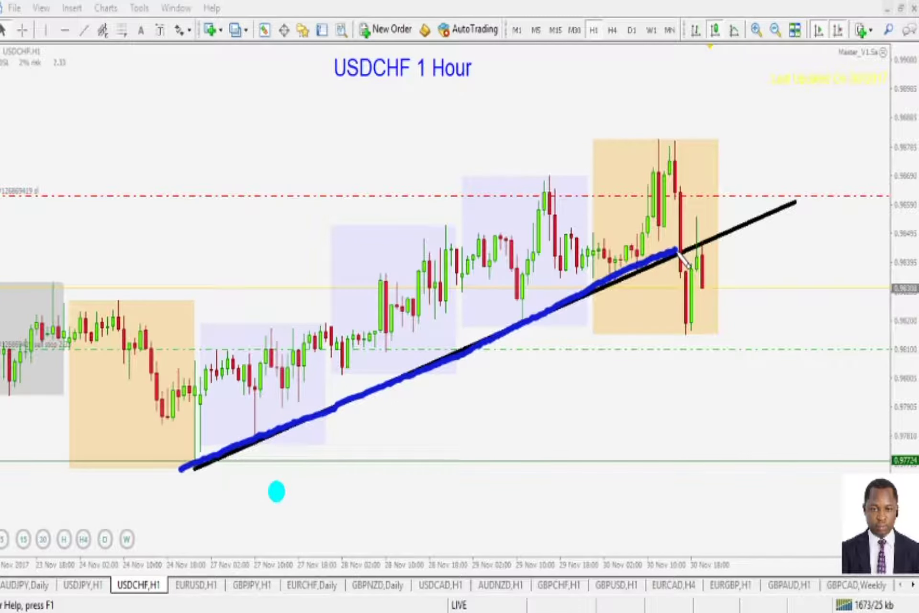
{"action": "mouse_move", "coordinate": [685, 337]}
{"action": "left_mouse_down"}
{"action": "mouse_move", "coordinate": [689, 331]}
{"action": "mouse_move", "coordinate": [690, 364]}
{"action": "left_mouse_up"}
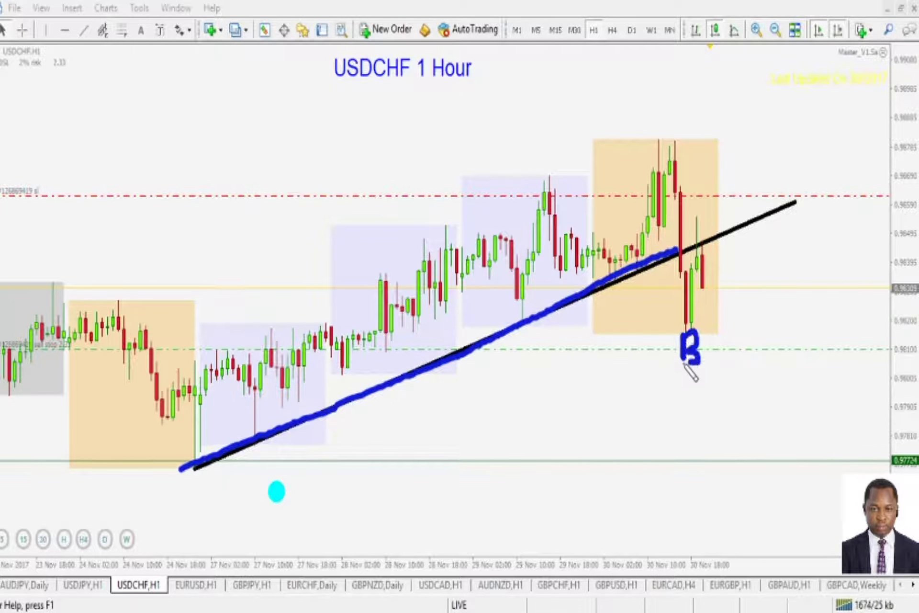
{"action": "mouse_move", "coordinate": [697, 201]}
{"action": "left_mouse_down"}
{"action": "mouse_move", "coordinate": [697, 213]}
{"action": "mouse_move", "coordinate": [702, 195]}
{"action": "mouse_move", "coordinate": [698, 201]}
{"action": "left_mouse_up"}
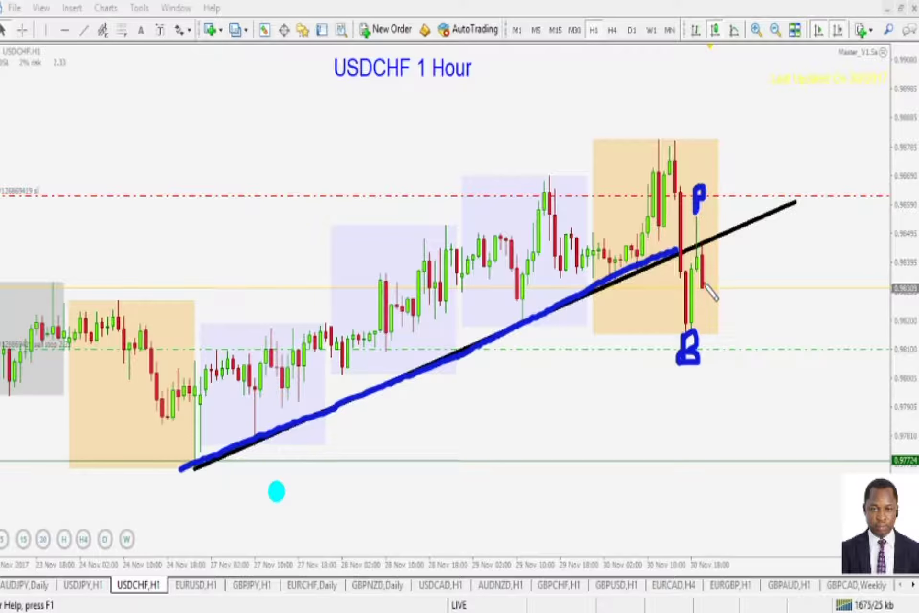
{"action": "mouse_move", "coordinate": [703, 252]}
{"action": "left_mouse_down"}
{"action": "mouse_move", "coordinate": [740, 406]}
{"action": "mouse_move", "coordinate": [746, 387]}
{"action": "mouse_move", "coordinate": [776, 409]}
{"action": "left_mouse_up"}
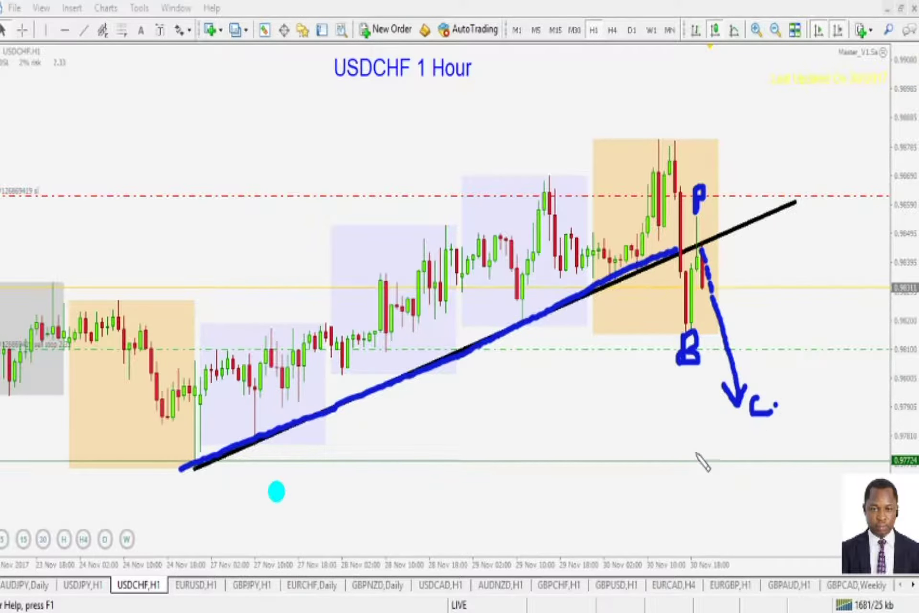
Ink dashes along the solid green target line, write and underline "0.97724" beside it, and erase the ink
{"action": "left_click_drag", "start_coordinate": [193, 467], "coordinate": [379, 460]}
{"action": "left_click_drag", "start_coordinate": [400, 462], "coordinate": [559, 465]}
{"action": "left_click_drag", "start_coordinate": [580, 464], "coordinate": [662, 463]}
{"action": "left_click_drag", "start_coordinate": [682, 461], "coordinate": [717, 461]}
{"action": "mouse_move", "coordinate": [736, 460]}
{"action": "left_mouse_down"}
{"action": "mouse_move", "coordinate": [794, 458]}
{"action": "mouse_move", "coordinate": [814, 433]}
{"action": "mouse_move", "coordinate": [839, 434]}
{"action": "mouse_move", "coordinate": [845, 462]}
{"action": "left_mouse_up"}
{"action": "left_click", "coordinate": [833, 443]}
{"action": "mouse_move", "coordinate": [849, 423]}
{"action": "left_mouse_down"}
{"action": "mouse_move", "coordinate": [858, 465]}
{"action": "mouse_move", "coordinate": [879, 431]}
{"action": "mouse_move", "coordinate": [875, 465]}
{"action": "left_mouse_up"}
{"action": "mouse_move", "coordinate": [881, 425]}
{"action": "left_mouse_down"}
{"action": "mouse_move", "coordinate": [884, 445]}
{"action": "mouse_move", "coordinate": [902, 450]}
{"action": "mouse_move", "coordinate": [912, 467]}
{"action": "left_mouse_up"}
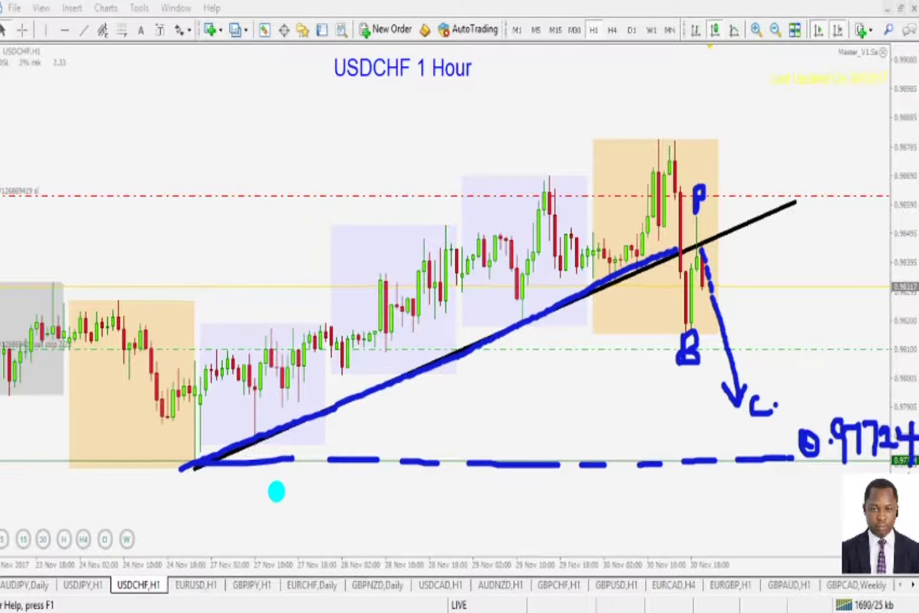
{"action": "left_click_drag", "start_coordinate": [843, 478], "coordinate": [815, 481]}
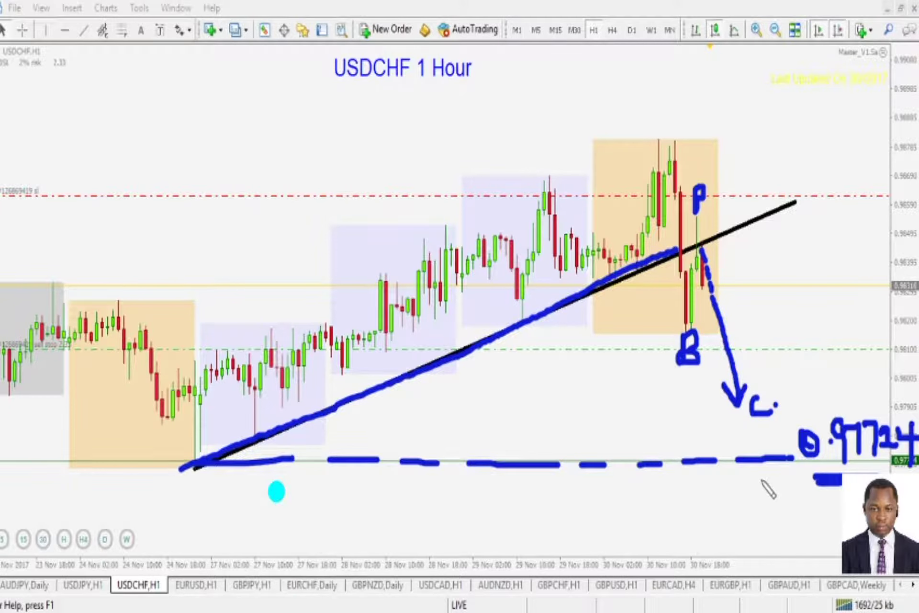
{"action": "key", "text": "Escape"}
Ink a blue dashed line along the green sell-stop level at 0.98100 and erase it
{"action": "left_click_drag", "start_coordinate": [626, 348], "coordinate": [688, 348]}
{"action": "left_click_drag", "start_coordinate": [700, 346], "coordinate": [728, 345]}
{"action": "left_click_drag", "start_coordinate": [736, 345], "coordinate": [782, 343]}
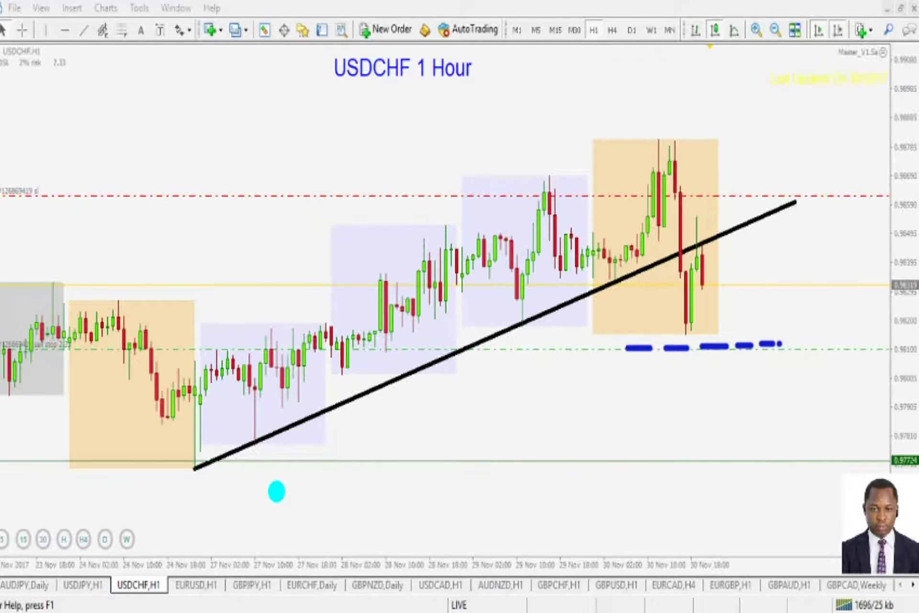
{"action": "key", "text": "Escape"}
Ink a path rising through the trendline and red stop-loss level, put two crosses at the sell-stop level, and erase the ink
{"action": "mouse_move", "coordinate": [700, 265]}
{"action": "left_mouse_down"}
{"action": "mouse_move", "coordinate": [718, 306]}
{"action": "mouse_move", "coordinate": [732, 297]}
{"action": "mouse_move", "coordinate": [771, 201]}
{"action": "mouse_move", "coordinate": [777, 132]}
{"action": "mouse_move", "coordinate": [789, 159]}
{"action": "left_mouse_up"}
{"action": "mouse_move", "coordinate": [755, 338]}
{"action": "left_mouse_down"}
{"action": "mouse_move", "coordinate": [795, 365]}
{"action": "mouse_move", "coordinate": [763, 369]}
{"action": "left_mouse_up"}
{"action": "mouse_move", "coordinate": [819, 336]}
{"action": "left_mouse_down"}
{"action": "mouse_move", "coordinate": [842, 355]}
{"action": "mouse_move", "coordinate": [816, 370]}
{"action": "left_mouse_up"}
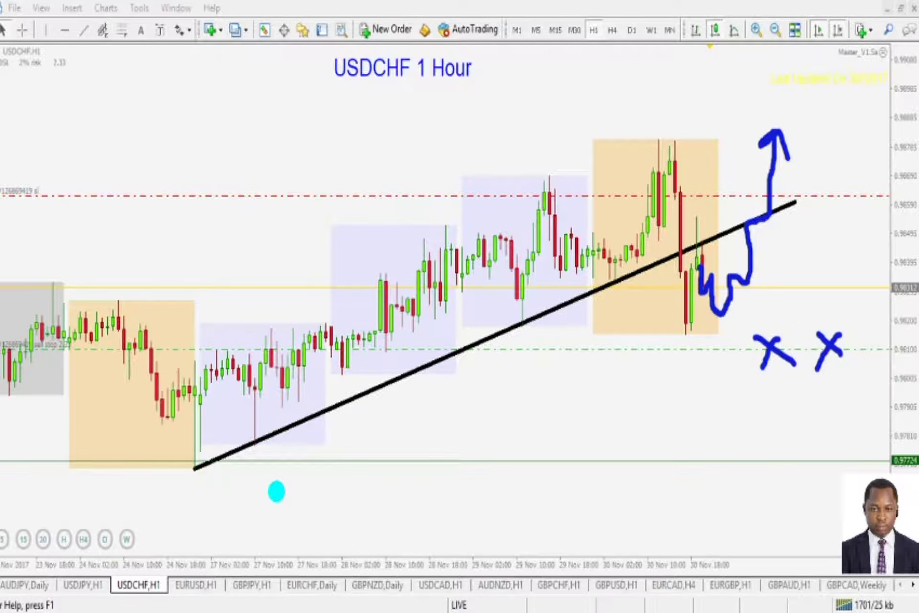
{"action": "key", "text": "e"}
Ink a drop from the latest candle to the sell-stop level, sketch further strokes around that area, and erase the ink
{"action": "mouse_move", "coordinate": [705, 281]}
{"action": "left_mouse_down"}
{"action": "mouse_move", "coordinate": [718, 353]}
{"action": "mouse_move", "coordinate": [702, 343]}
{"action": "left_mouse_up"}
{"action": "mouse_move", "coordinate": [664, 372]}
{"action": "left_mouse_down"}
{"action": "mouse_move", "coordinate": [750, 372]}
{"action": "mouse_move", "coordinate": [787, 355]}
{"action": "mouse_move", "coordinate": [840, 216]}
{"action": "left_mouse_up"}
{"action": "key", "text": "e"}
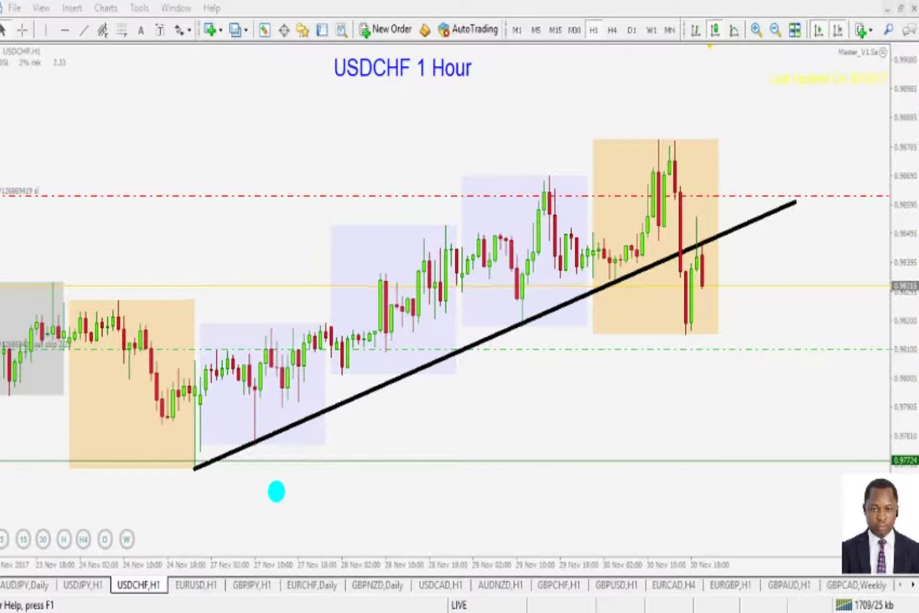
Zoom in on the USDCHF chart, circle the latest red candle beneath the trendline repeatedly in ink, and erase the circles
{"action": "mouse_move", "coordinate": [713, 287]}
{"action": "left_mouse_down"}
{"action": "mouse_move", "coordinate": [695, 251]}
{"action": "mouse_move", "coordinate": [700, 299]}
{"action": "mouse_move", "coordinate": [713, 280]}
{"action": "left_mouse_up"}
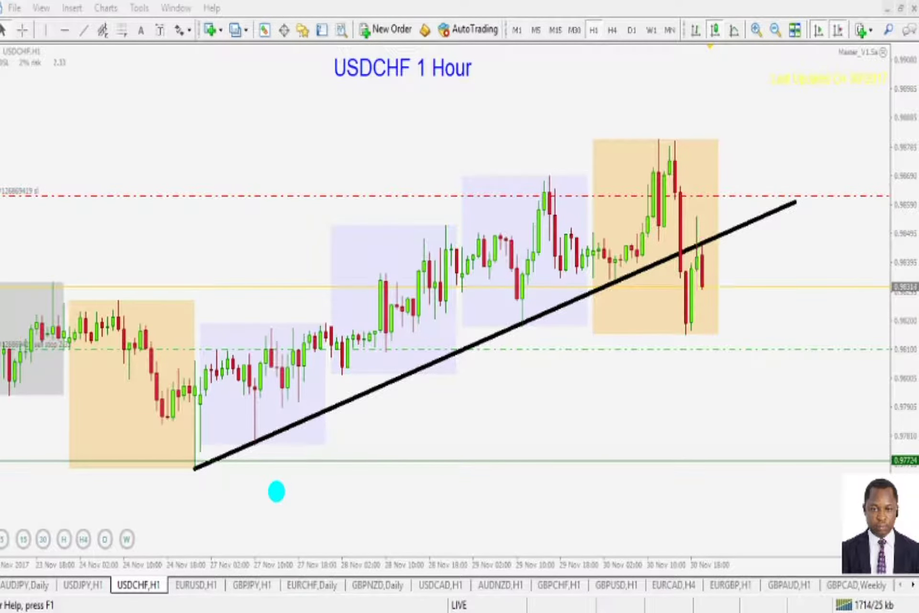
{"action": "left_click", "coordinate": [756, 29]}
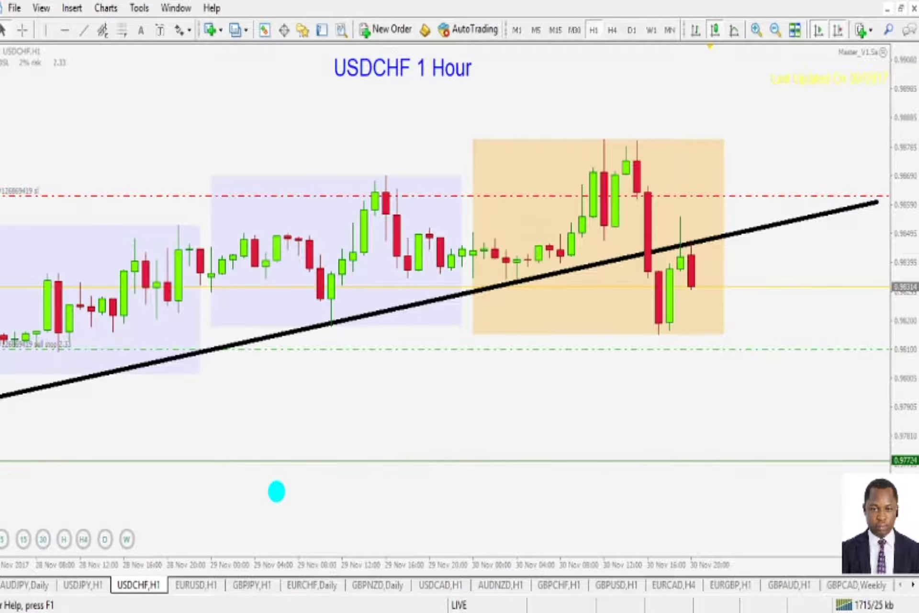
{"action": "left_click", "coordinate": [918, 268]}
{"action": "mouse_move", "coordinate": [700, 289]}
{"action": "left_mouse_down"}
{"action": "mouse_move", "coordinate": [694, 235]}
{"action": "mouse_move", "coordinate": [680, 282]}
{"action": "mouse_move", "coordinate": [694, 290]}
{"action": "left_mouse_up"}
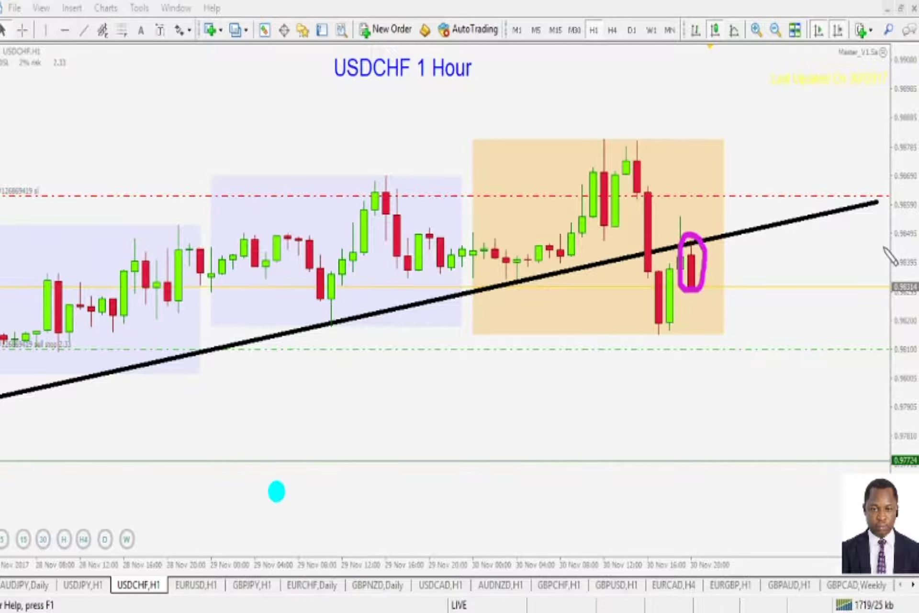
{"action": "key", "text": "Escape"}
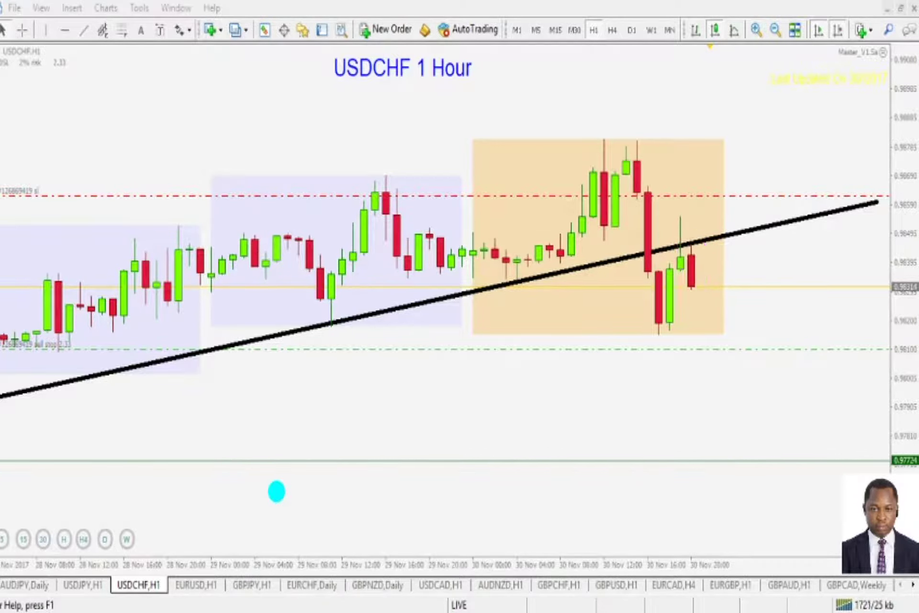
{"action": "mouse_move", "coordinate": [700, 246]}
{"action": "left_mouse_down"}
{"action": "mouse_move", "coordinate": [683, 285]}
{"action": "mouse_move", "coordinate": [699, 254]}
{"action": "left_mouse_up"}
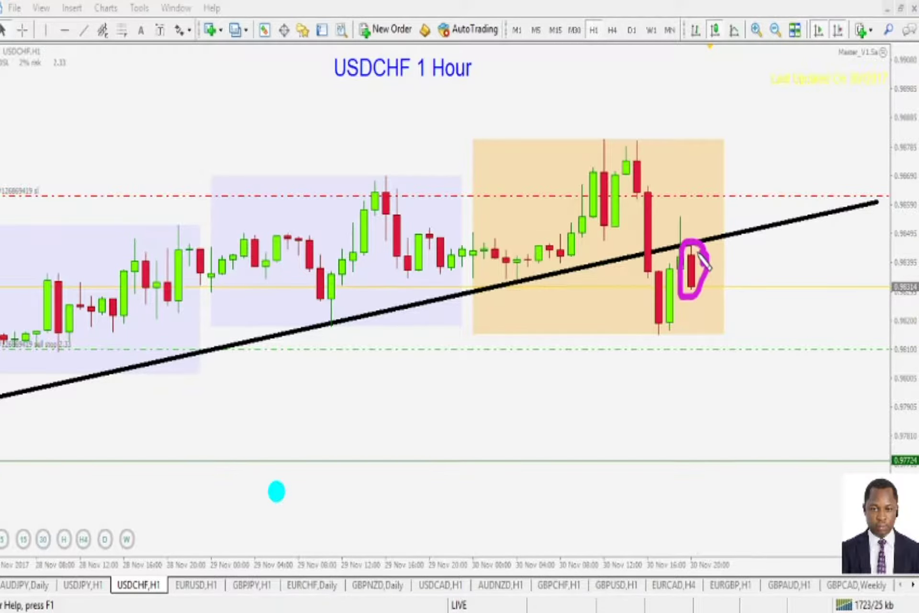
{"action": "key", "text": "Escape"}
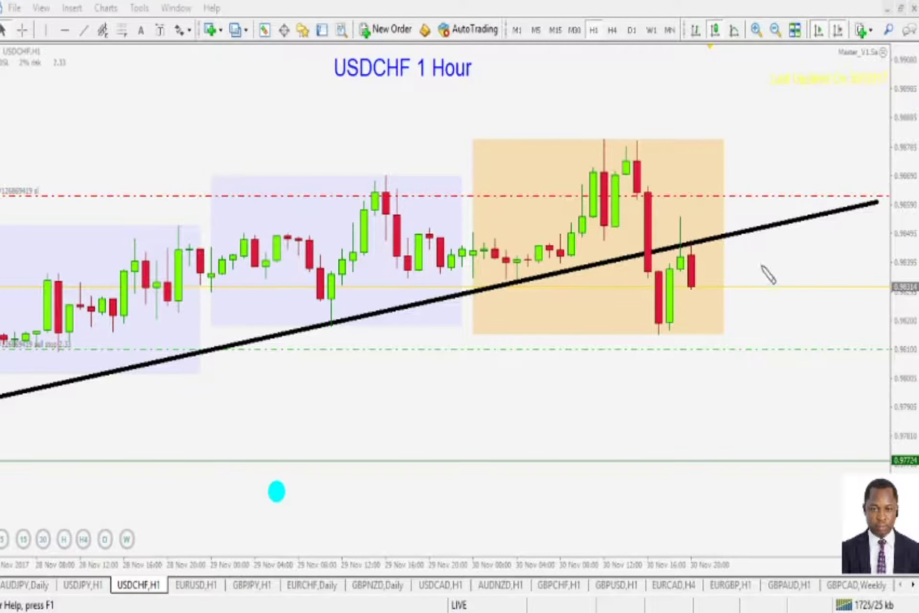
Ink a "Sell" line at the current price and a red "SL" line at the stop-loss level, and erase both
{"action": "mouse_move", "coordinate": [674, 289]}
{"action": "left_mouse_down"}
{"action": "mouse_move", "coordinate": [763, 296]}
{"action": "mouse_move", "coordinate": [821, 281]}
{"action": "mouse_move", "coordinate": [821, 303]}
{"action": "left_mouse_up"}
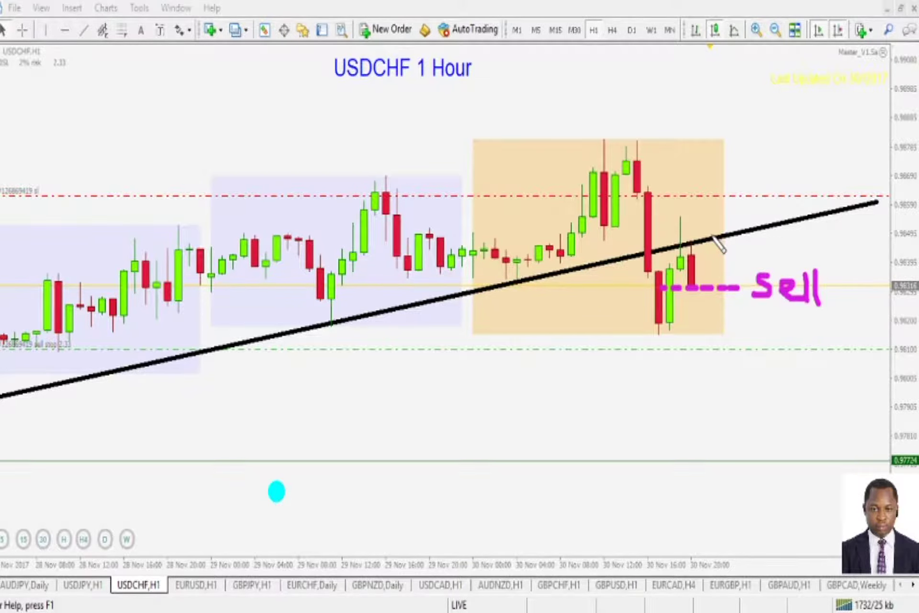
{"action": "left_click_drag", "start_coordinate": [617, 194], "coordinate": [743, 197]}
{"action": "left_click_drag", "start_coordinate": [620, 196], "coordinate": [687, 194]}
{"action": "mouse_move", "coordinate": [692, 194]}
{"action": "left_mouse_down"}
{"action": "mouse_move", "coordinate": [776, 189]}
{"action": "mouse_move", "coordinate": [764, 197]}
{"action": "left_mouse_up"}
{"action": "left_click_drag", "start_coordinate": [793, 177], "coordinate": [809, 197]}
{"action": "left_click", "coordinate": [818, 181]}
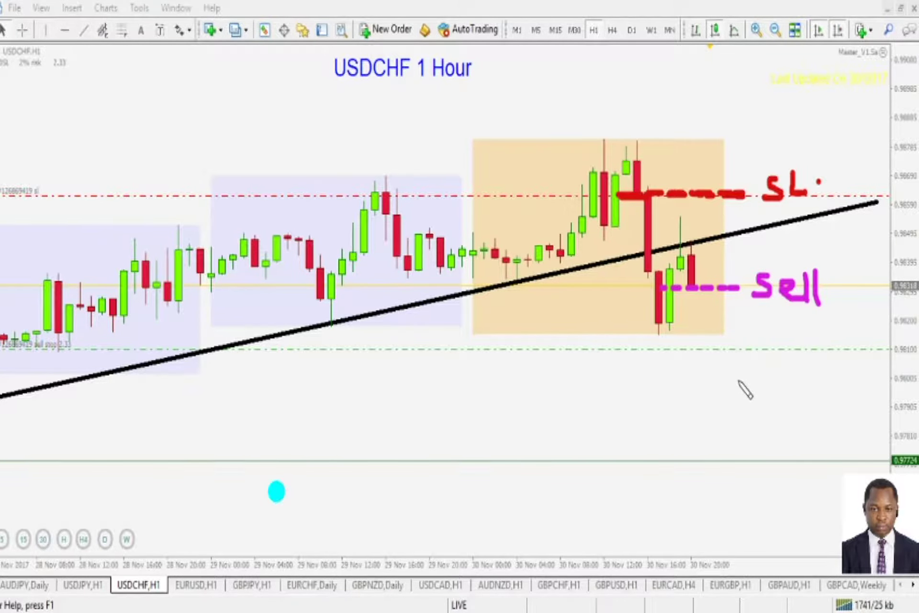
{"action": "key", "text": "Escape"}
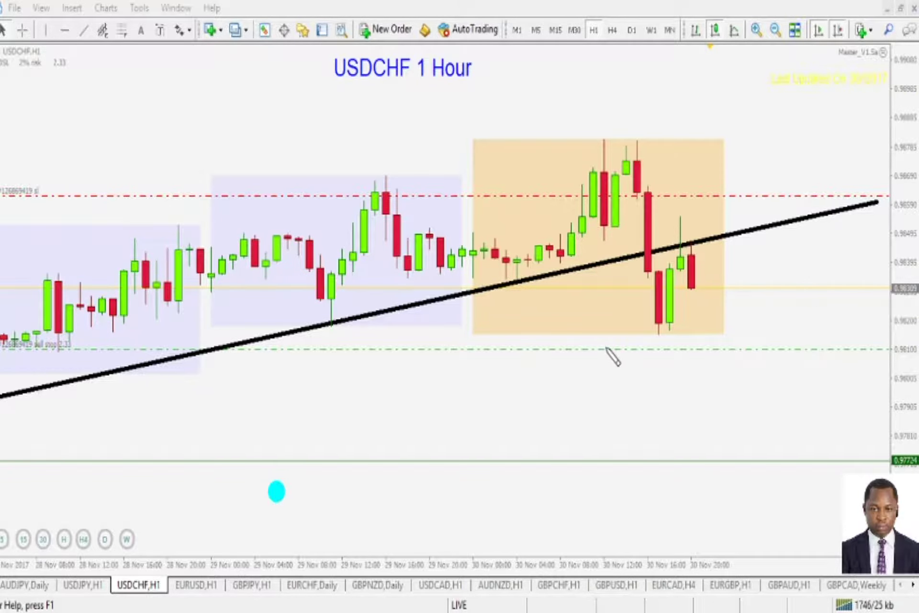
Ink a magenta dashed line along the sell-stop level at 0.98100 and label it "Entry"
{"action": "left_click_drag", "start_coordinate": [585, 350], "coordinate": [664, 349]}
{"action": "left_click_drag", "start_coordinate": [671, 349], "coordinate": [689, 349]}
{"action": "left_click_drag", "start_coordinate": [700, 348], "coordinate": [718, 347]}
{"action": "left_click_drag", "start_coordinate": [726, 346], "coordinate": [740, 347]}
{"action": "left_click_drag", "start_coordinate": [745, 346], "coordinate": [801, 352]}
{"action": "mouse_move", "coordinate": [781, 343]}
{"action": "left_mouse_down"}
{"action": "mouse_move", "coordinate": [797, 343]}
{"action": "mouse_move", "coordinate": [795, 333]}
{"action": "mouse_move", "coordinate": [827, 353]}
{"action": "left_mouse_up"}
{"action": "left_click_drag", "start_coordinate": [820, 343], "coordinate": [850, 355]}
{"action": "left_click_drag", "start_coordinate": [861, 335], "coordinate": [845, 376]}
Ink a magenta line along the red dash-dot stop-loss level and label it "SL"
{"action": "left_click_drag", "start_coordinate": [612, 197], "coordinate": [706, 195]}
{"action": "left_click_drag", "start_coordinate": [711, 195], "coordinate": [781, 201]}
{"action": "left_click", "coordinate": [791, 181]}
Ink dashes along the green 0.97724 line labelled "TP1", add a large check mark over the chart, and erase the ink
{"action": "left_click_drag", "start_coordinate": [567, 458], "coordinate": [695, 456]}
{"action": "left_click_drag", "start_coordinate": [709, 457], "coordinate": [768, 457]}
{"action": "mouse_move", "coordinate": [777, 456]}
{"action": "left_mouse_down"}
{"action": "mouse_move", "coordinate": [824, 437]}
{"action": "mouse_move", "coordinate": [812, 462]}
{"action": "left_mouse_up"}
{"action": "mouse_move", "coordinate": [816, 463]}
{"action": "left_mouse_down"}
{"action": "mouse_move", "coordinate": [820, 452]}
{"action": "mouse_move", "coordinate": [831, 474]}
{"action": "left_mouse_up"}
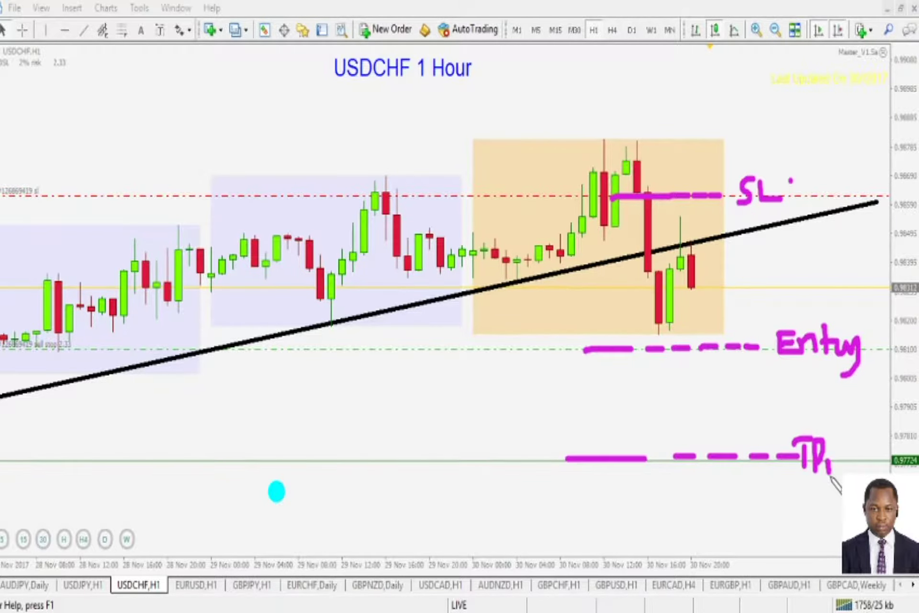
{"action": "mouse_move", "coordinate": [388, 259]}
{"action": "left_mouse_down"}
{"action": "mouse_move", "coordinate": [422, 277]}
{"action": "mouse_move", "coordinate": [502, 118]}
{"action": "left_mouse_up"}
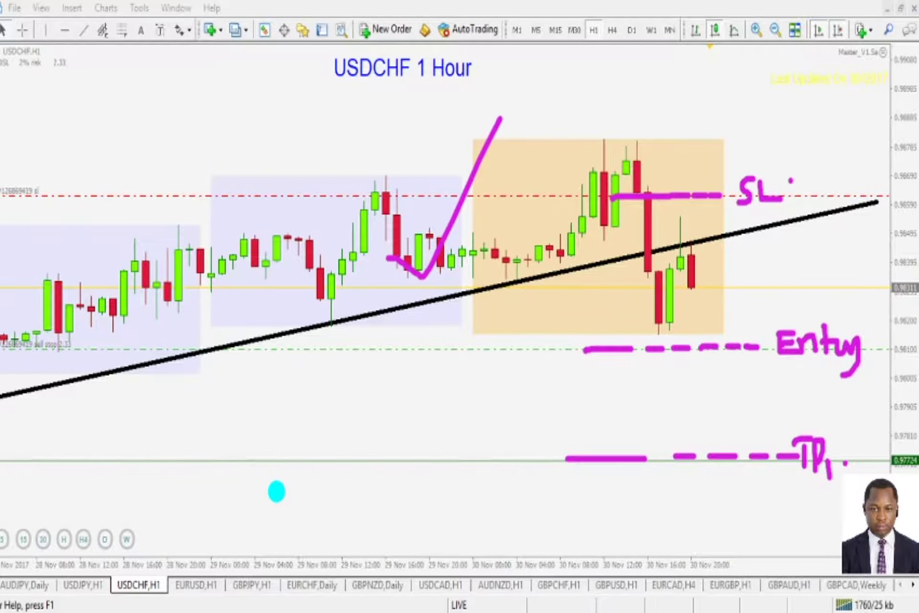
{"action": "key", "text": "e"}
Ink an upward arrow from the red stop-loss level, add a dashed line above the 30 Nov high, and erase the ink
{"action": "mouse_move", "coordinate": [697, 195]}
{"action": "left_mouse_down"}
{"action": "mouse_move", "coordinate": [735, 177]}
{"action": "mouse_move", "coordinate": [764, 77]}
{"action": "mouse_move", "coordinate": [769, 106]}
{"action": "left_mouse_up"}
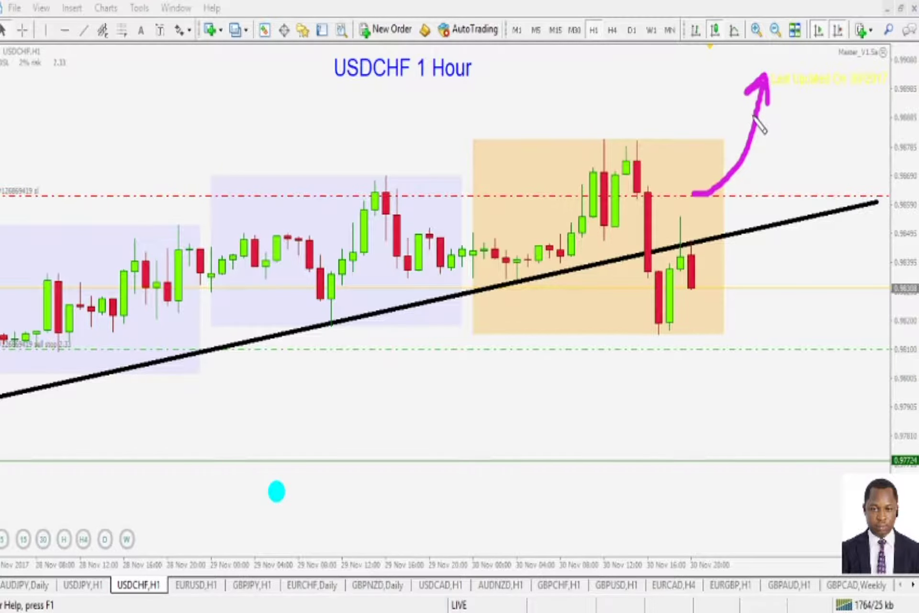
{"action": "left_click_drag", "start_coordinate": [588, 103], "coordinate": [635, 102]}
{"action": "left_click_drag", "start_coordinate": [667, 97], "coordinate": [708, 101]}
{"action": "left_click_drag", "start_coordinate": [721, 101], "coordinate": [743, 101]}
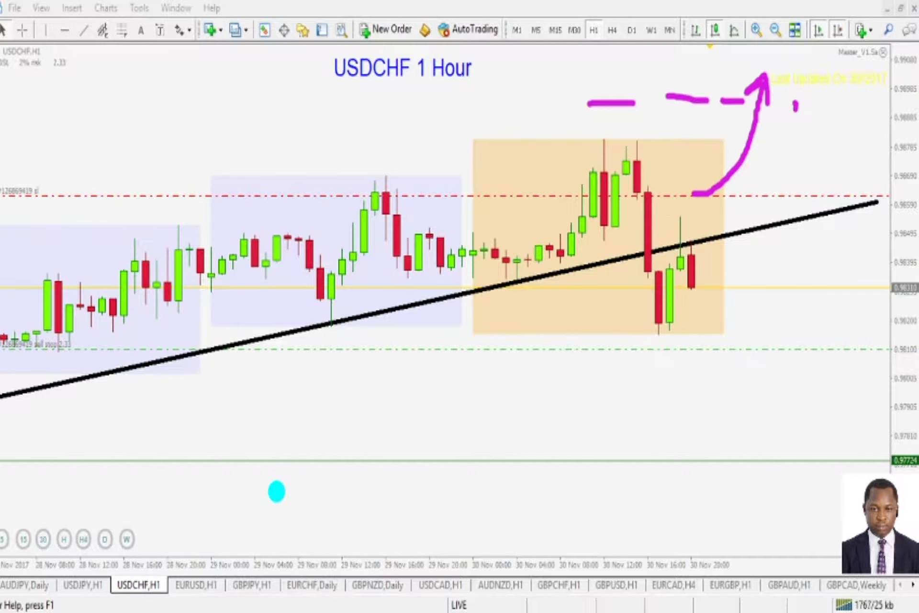
{"action": "key", "text": "e"}
Ink a drop just below the entry level turning up towards the stop-loss level, and mark a cross beside the arrow
{"action": "mouse_move", "coordinate": [681, 268]}
{"action": "left_mouse_down"}
{"action": "mouse_move", "coordinate": [724, 354]}
{"action": "mouse_move", "coordinate": [759, 203]}
{"action": "mouse_move", "coordinate": [768, 225]}
{"action": "left_mouse_up"}
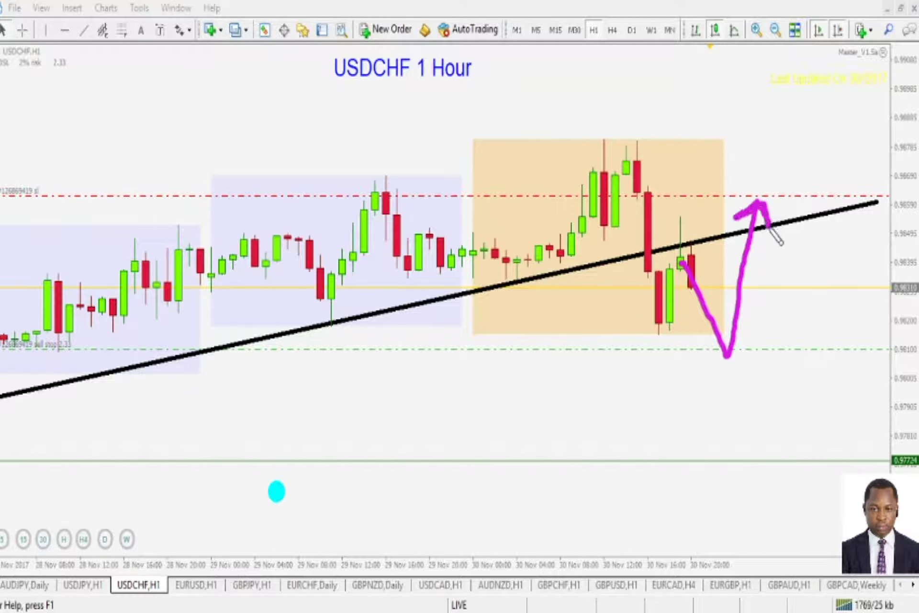
{"action": "mouse_move", "coordinate": [768, 175]}
{"action": "left_mouse_down"}
{"action": "mouse_move", "coordinate": [814, 215]}
{"action": "mouse_move", "coordinate": [773, 225]}
{"action": "left_mouse_up"}
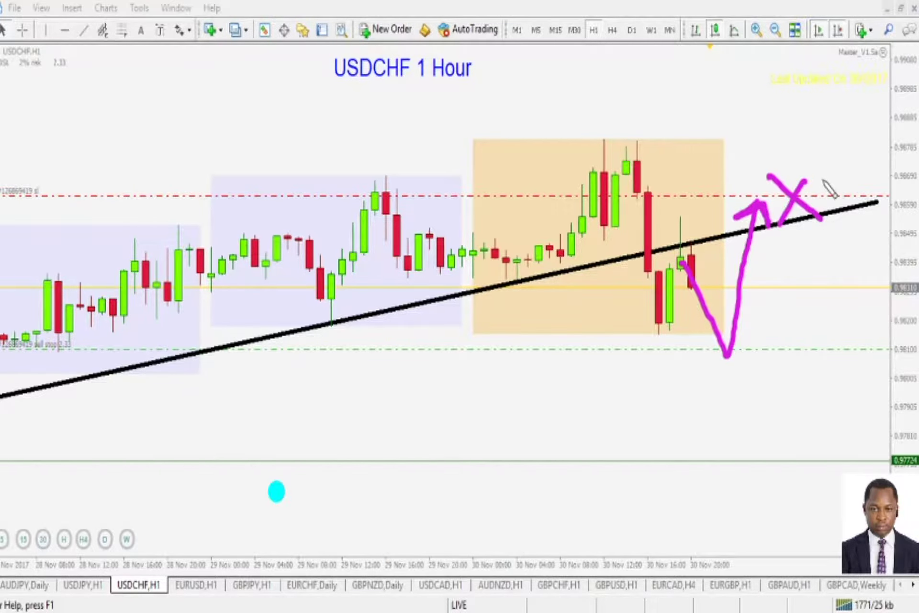
Ink a second cross beside the first, write "2%" with a double underline above the 29 Nov candles, and erase the ink
{"action": "left_click_drag", "start_coordinate": [824, 179], "coordinate": [865, 222]}
{"action": "left_click_drag", "start_coordinate": [856, 175], "coordinate": [827, 239]}
{"action": "mouse_move", "coordinate": [407, 149]}
{"action": "left_mouse_down"}
{"action": "mouse_move", "coordinate": [434, 158]}
{"action": "mouse_move", "coordinate": [441, 176]}
{"action": "left_mouse_up"}
{"action": "left_click_drag", "start_coordinate": [444, 138], "coordinate": [457, 177]}
{"action": "left_click_drag", "start_coordinate": [469, 158], "coordinate": [469, 165]}
{"action": "left_click_drag", "start_coordinate": [490, 142], "coordinate": [487, 149]}
{"action": "left_click_drag", "start_coordinate": [409, 196], "coordinate": [477, 192]}
{"action": "left_click_drag", "start_coordinate": [420, 208], "coordinate": [477, 202]}
{"action": "left_click", "coordinate": [502, 182]}
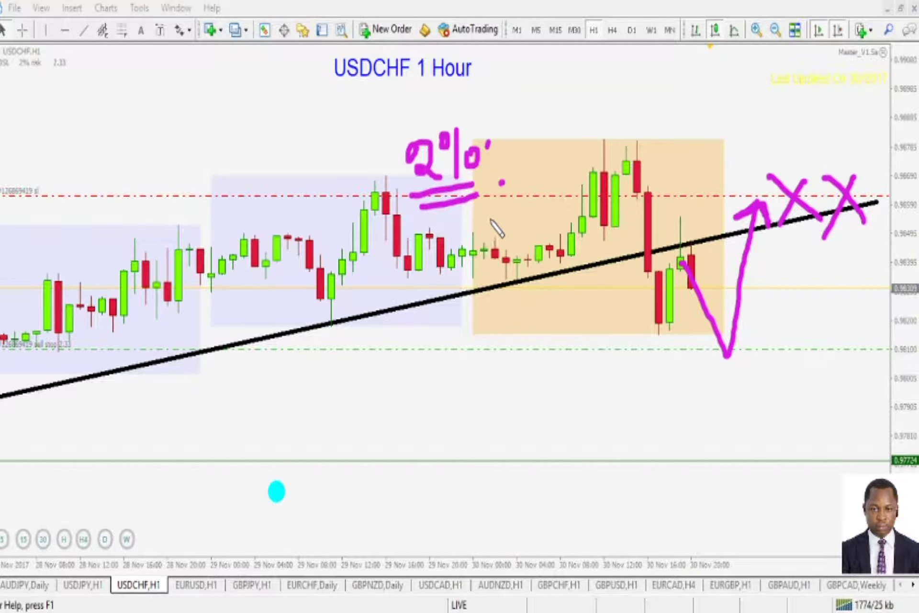
{"action": "key", "text": "Escape"}
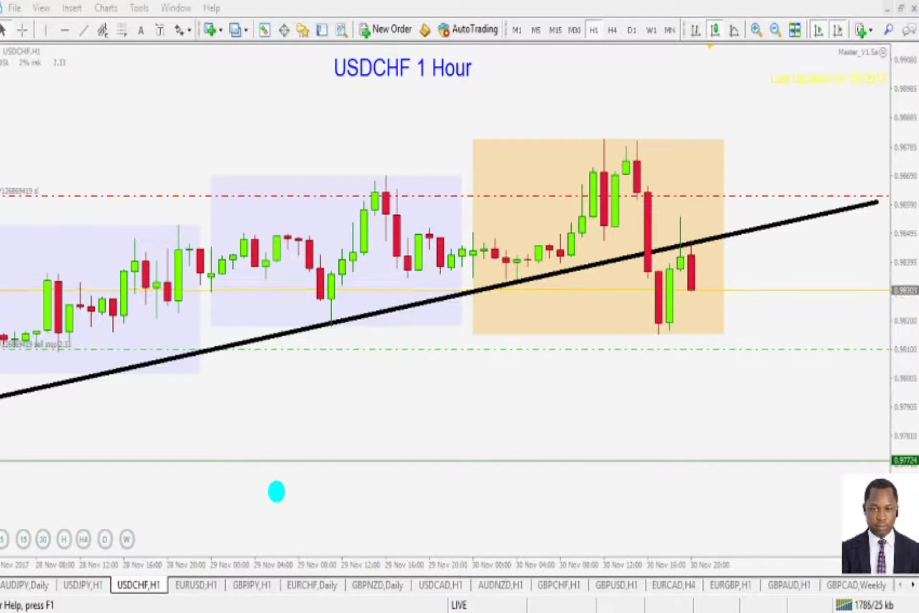
Ink the 30 Nov drop below the trendline, label the break "B", the pullback "P" and the continuation "C", and erase the ink
{"action": "mouse_move", "coordinate": [626, 148]}
{"action": "left_mouse_down"}
{"action": "mouse_move", "coordinate": [718, 191]}
{"action": "mouse_move", "coordinate": [704, 472]}
{"action": "mouse_move", "coordinate": [680, 462]}
{"action": "left_mouse_up"}
{"action": "key", "text": "Escape"}
{"action": "left_click", "coordinate": [776, 30]}
{"action": "key", "text": "ctrl+2"}
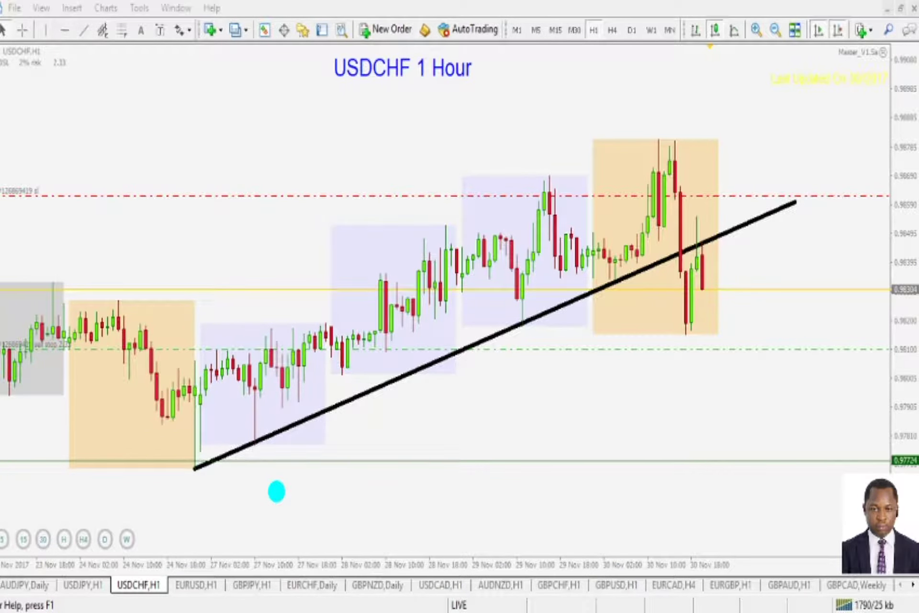
{"action": "left_click_drag", "start_coordinate": [667, 168], "coordinate": [685, 369]}
{"action": "mouse_move", "coordinate": [694, 218]}
{"action": "left_mouse_down"}
{"action": "mouse_move", "coordinate": [695, 228]}
{"action": "mouse_move", "coordinate": [696, 216]}
{"action": "left_mouse_up"}
{"action": "left_click_drag", "start_coordinate": [704, 283], "coordinate": [723, 304]}
{"action": "left_click_drag", "start_coordinate": [726, 289], "coordinate": [735, 288]}
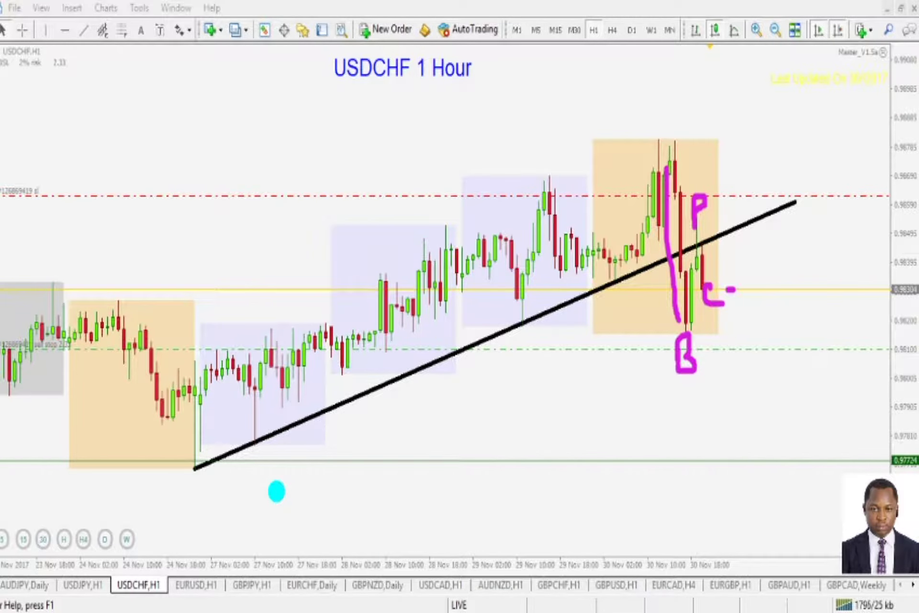
{"action": "key", "text": "Escape"}
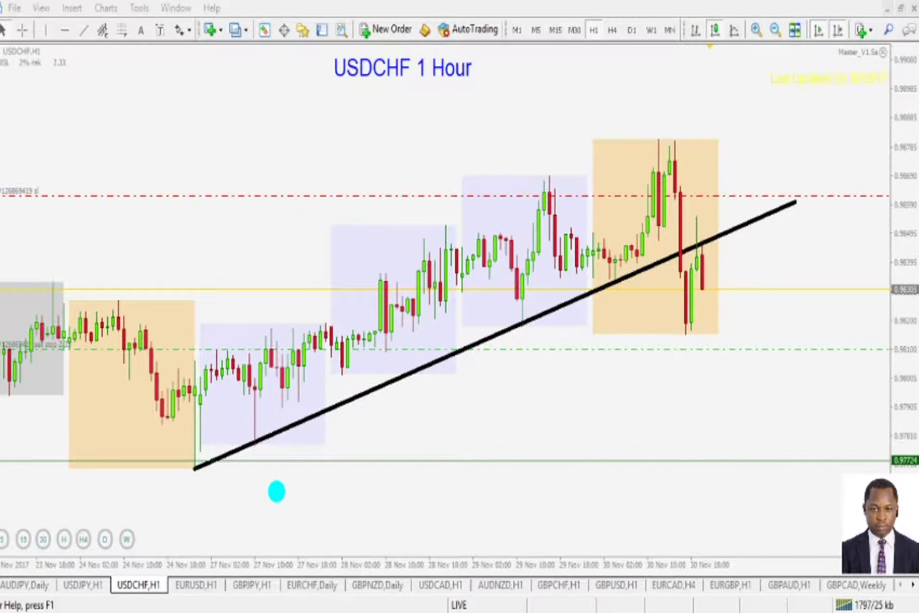
Letter the break, pullback and continuation "B", "P" and "C" again around the last 30 Nov candles, and erase the letters
{"action": "left_click_drag", "start_coordinate": [675, 330], "coordinate": [680, 374]}
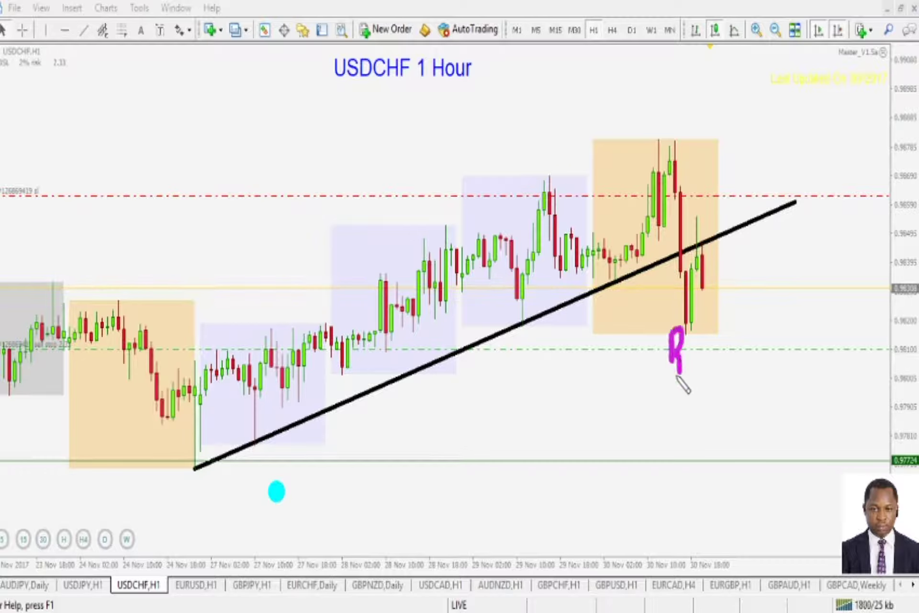
{"action": "left_click_drag", "start_coordinate": [696, 215], "coordinate": [700, 215]}
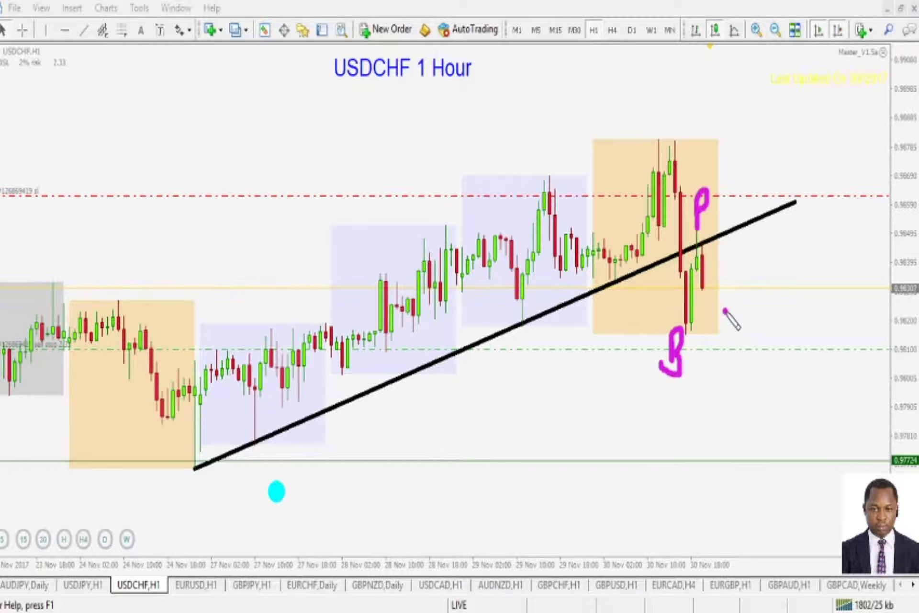
{"action": "left_click_drag", "start_coordinate": [727, 309], "coordinate": [738, 350]}
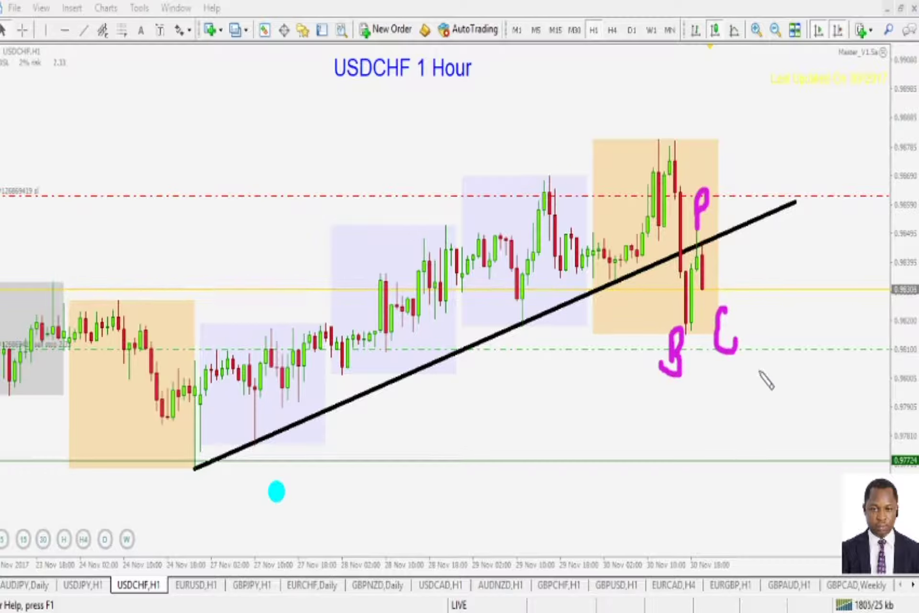
{"action": "key", "text": "Escape"}
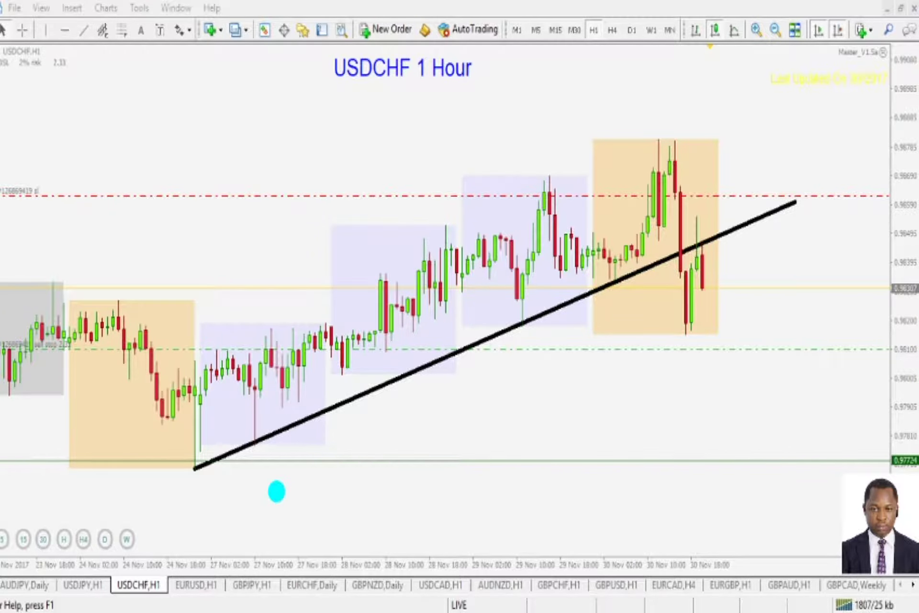
Switch the USDCHF chart to the 4-hour timeframe and add the 3SMA-indicator with its default settings
{"action": "left_click", "coordinate": [612, 31]}
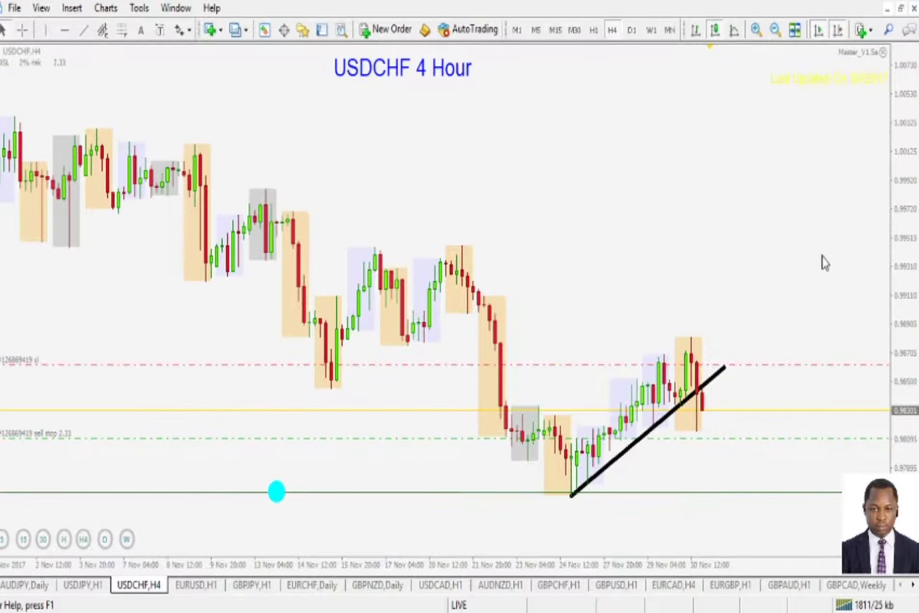
{"action": "left_click", "coordinate": [303, 30]}
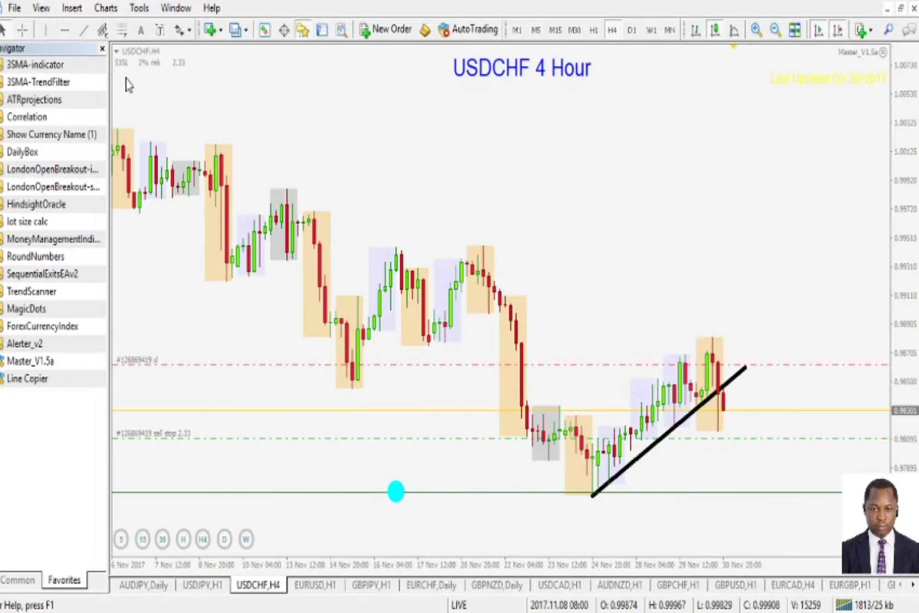
{"action": "left_click_drag", "start_coordinate": [105, 74], "coordinate": [244, 96]}
{"action": "left_click", "coordinate": [592, 389]}
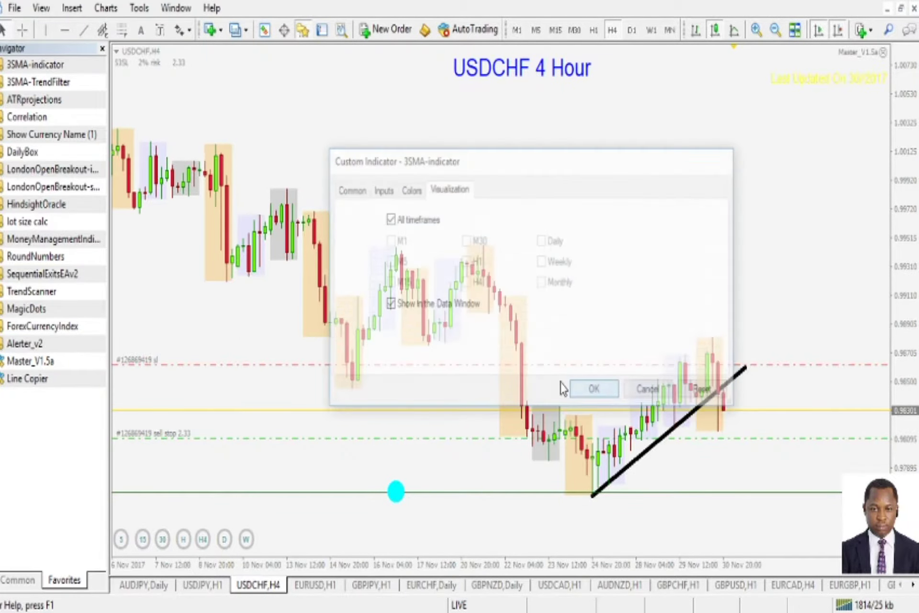
{"action": "left_click", "coordinate": [102, 49]}
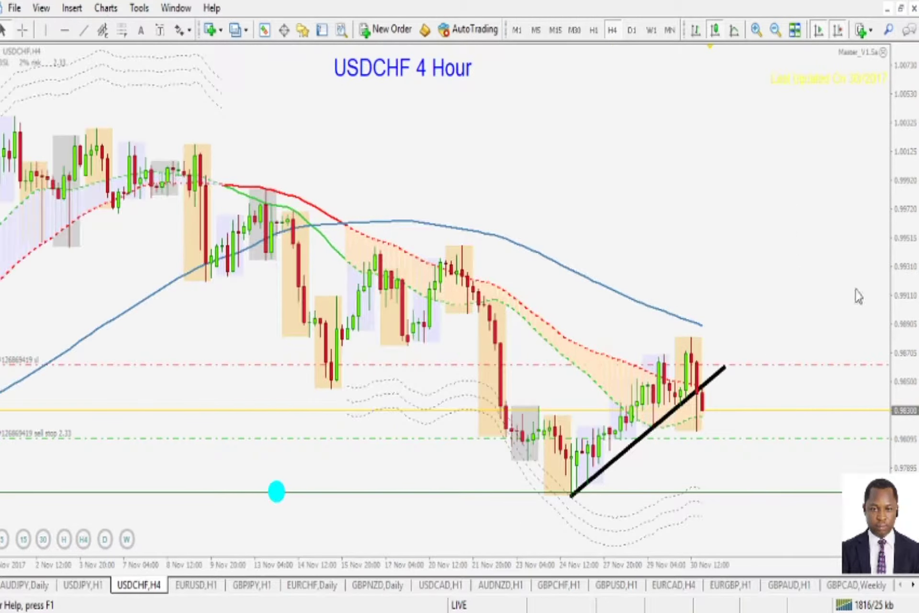
Circle the three rallies into the moving-average band on the USDCHF 4-hour chart in magenta ink, and erase the circles
{"action": "left_click_drag", "start_coordinate": [912, 309], "coordinate": [899, 244]}
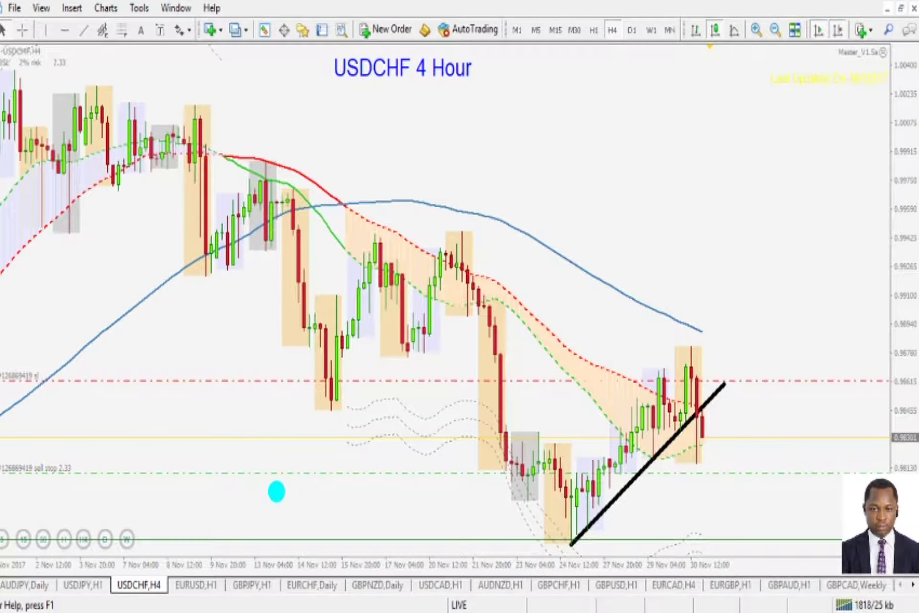
{"action": "key", "text": "ctrl+shift+d"}
{"action": "mouse_move", "coordinate": [403, 244]}
{"action": "left_mouse_down"}
{"action": "mouse_move", "coordinate": [389, 264]}
{"action": "mouse_move", "coordinate": [407, 253]}
{"action": "left_mouse_up"}
{"action": "left_click_drag", "start_coordinate": [472, 262], "coordinate": [489, 287]}
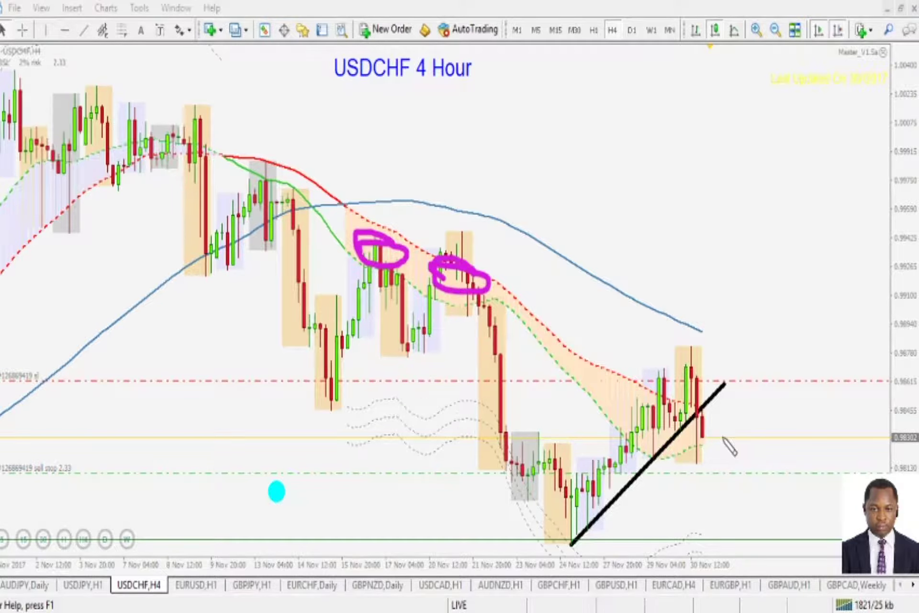
{"action": "mouse_move", "coordinate": [703, 423]}
{"action": "left_mouse_down"}
{"action": "mouse_move", "coordinate": [705, 355]}
{"action": "mouse_move", "coordinate": [645, 383]}
{"action": "mouse_move", "coordinate": [690, 428]}
{"action": "mouse_move", "coordinate": [669, 369]}
{"action": "left_mouse_up"}
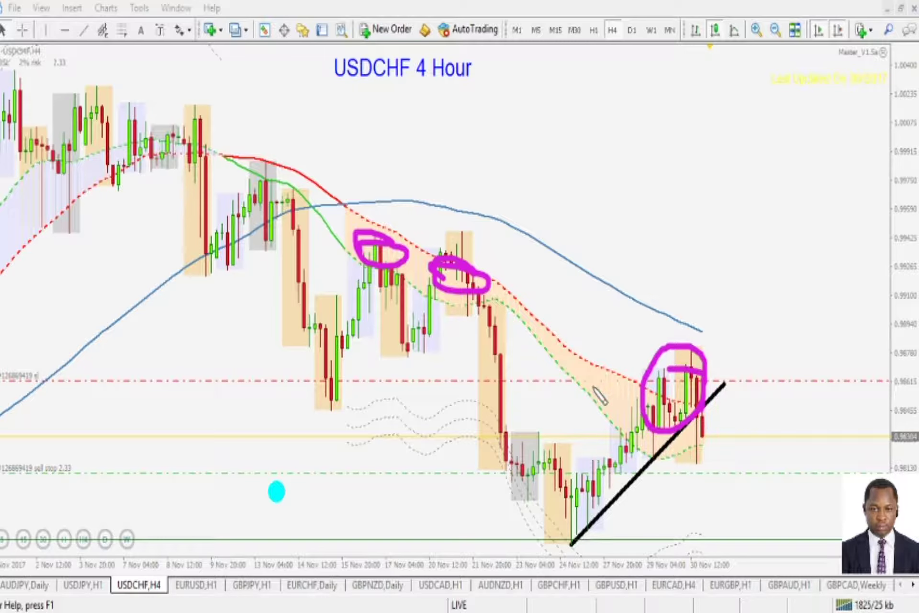
{"action": "key", "text": "Escape"}
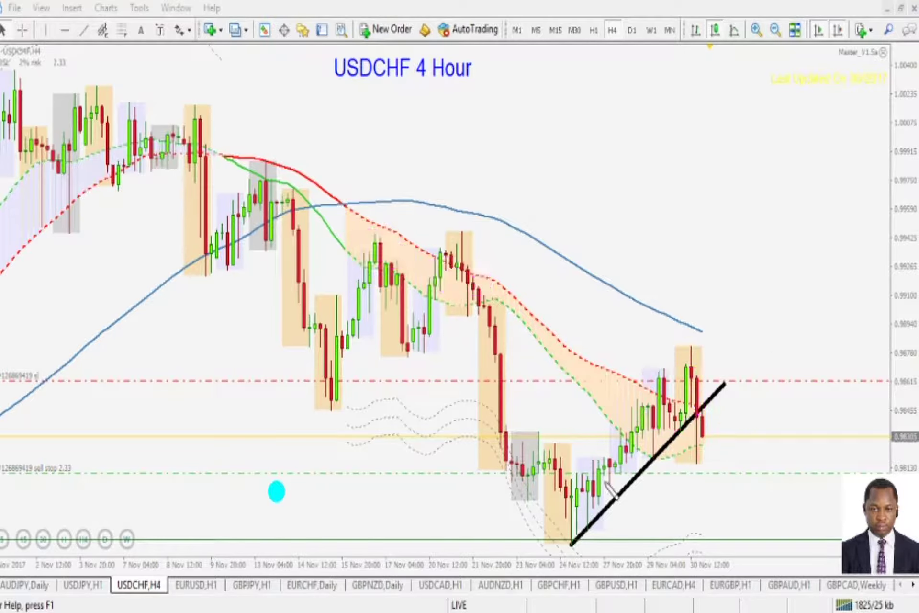
Ink along the rise from the 24 Nov low and erase it, then ink the mid-November low's level across to the latest candles and erase it
{"action": "mouse_move", "coordinate": [564, 531]}
{"action": "left_mouse_down"}
{"action": "mouse_move", "coordinate": [653, 372]}
{"action": "mouse_move", "coordinate": [705, 426]}
{"action": "mouse_move", "coordinate": [717, 467]}
{"action": "mouse_move", "coordinate": [719, 448]}
{"action": "left_mouse_up"}
{"action": "left_click", "coordinate": [723, 434]}
{"action": "key", "text": "Escape"}
{"action": "left_click_drag", "start_coordinate": [295, 396], "coordinate": [505, 396]}
{"action": "mouse_move", "coordinate": [306, 402]}
{"action": "left_mouse_down"}
{"action": "mouse_move", "coordinate": [318, 416]}
{"action": "mouse_move", "coordinate": [680, 395]}
{"action": "mouse_move", "coordinate": [700, 407]}
{"action": "mouse_move", "coordinate": [712, 398]}
{"action": "mouse_move", "coordinate": [684, 410]}
{"action": "left_mouse_up"}
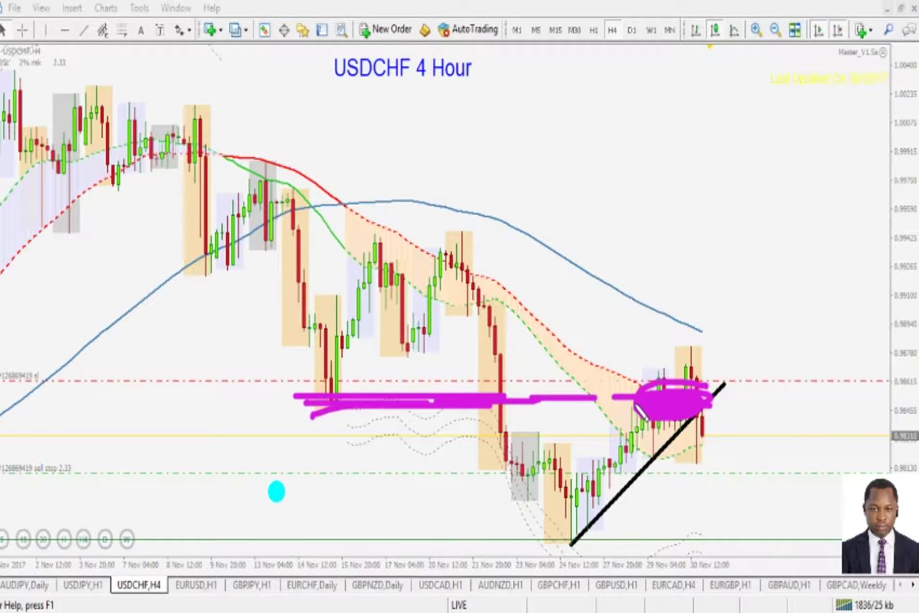
{"action": "key", "text": "Escape"}
Ink the leg from the 20 Nov high to the 24 Nov low, circle the retracement, add a check mark, and erase the ink
{"action": "left_click_drag", "start_coordinate": [418, 235], "coordinate": [525, 234]}
{"action": "mouse_move", "coordinate": [460, 237]}
{"action": "left_mouse_down"}
{"action": "mouse_move", "coordinate": [581, 539]}
{"action": "mouse_move", "coordinate": [618, 530]}
{"action": "left_mouse_up"}
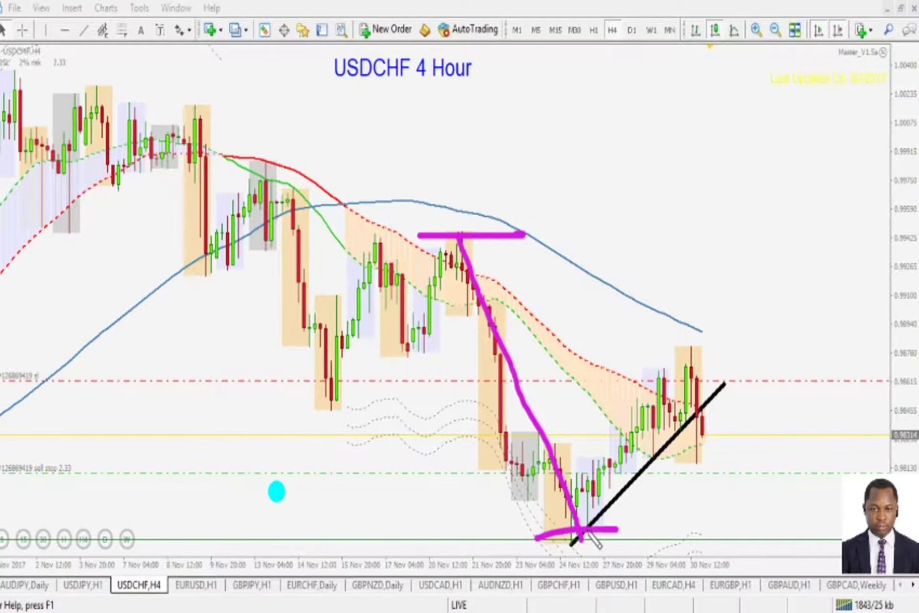
{"action": "mouse_move", "coordinate": [716, 383]}
{"action": "left_mouse_down"}
{"action": "mouse_move", "coordinate": [697, 355]}
{"action": "mouse_move", "coordinate": [644, 407]}
{"action": "mouse_move", "coordinate": [725, 422]}
{"action": "mouse_move", "coordinate": [617, 385]}
{"action": "left_mouse_up"}
{"action": "mouse_move", "coordinate": [737, 389]}
{"action": "left_mouse_down"}
{"action": "mouse_move", "coordinate": [769, 411]}
{"action": "mouse_move", "coordinate": [809, 278]}
{"action": "left_mouse_up"}
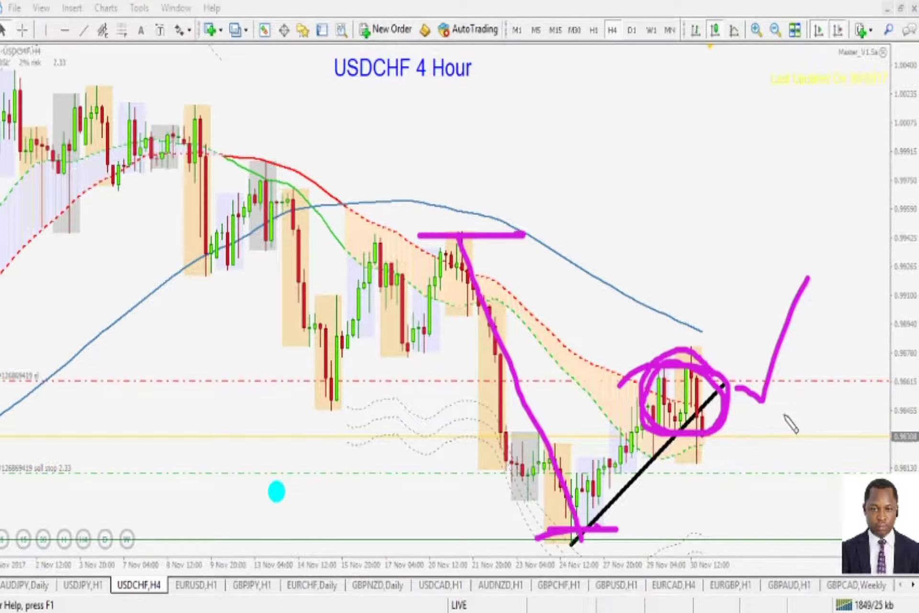
{"action": "key", "text": "e"}
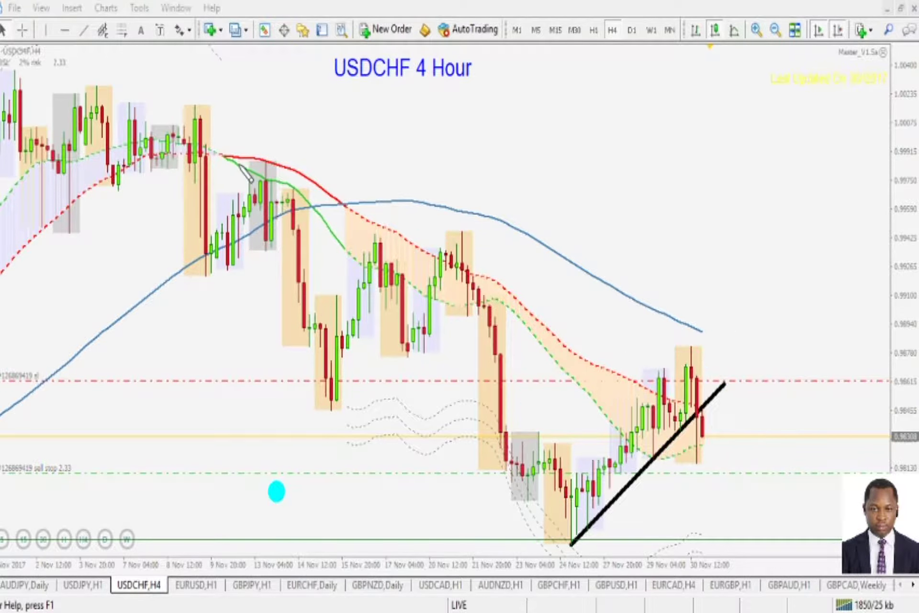
Ink the downtrend zigzag ending in a down arrow and erase it, then ink lines over the sell-stop and stop-loss levels and erase them
{"action": "mouse_move", "coordinate": [250, 167]}
{"action": "left_mouse_down"}
{"action": "mouse_move", "coordinate": [338, 395]}
{"action": "mouse_move", "coordinate": [421, 309]}
{"action": "mouse_move", "coordinate": [472, 295]}
{"action": "mouse_move", "coordinate": [572, 512]}
{"action": "mouse_move", "coordinate": [602, 488]}
{"action": "mouse_move", "coordinate": [680, 369]}
{"action": "mouse_move", "coordinate": [762, 553]}
{"action": "mouse_move", "coordinate": [752, 555]}
{"action": "mouse_move", "coordinate": [759, 529]}
{"action": "left_mouse_up"}
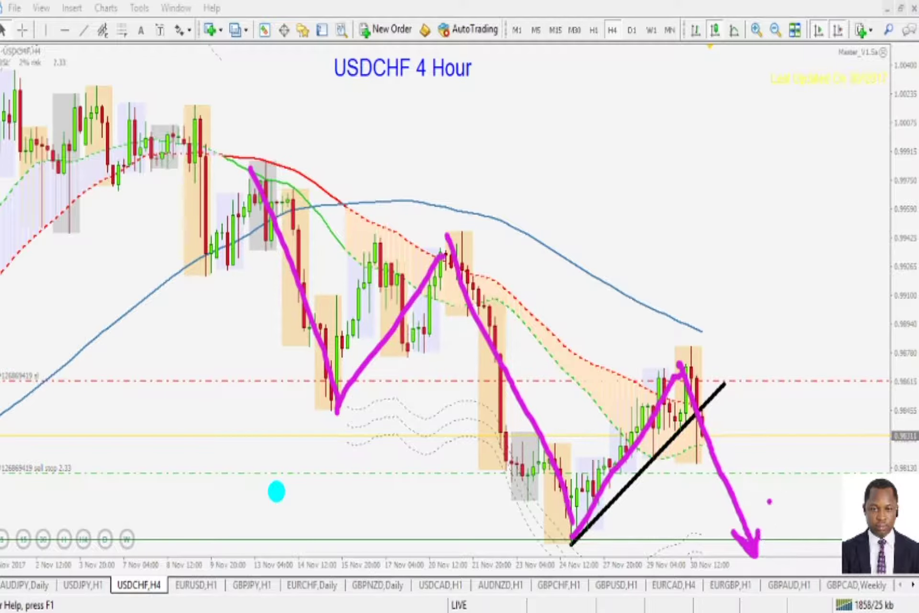
{"action": "key", "text": "e"}
{"action": "left_click_drag", "start_coordinate": [650, 472], "coordinate": [683, 469]}
{"action": "left_click_drag", "start_coordinate": [701, 465], "coordinate": [756, 462]}
{"action": "left_click_drag", "start_coordinate": [664, 470], "coordinate": [761, 465]}
{"action": "left_click_drag", "start_coordinate": [621, 379], "coordinate": [770, 379]}
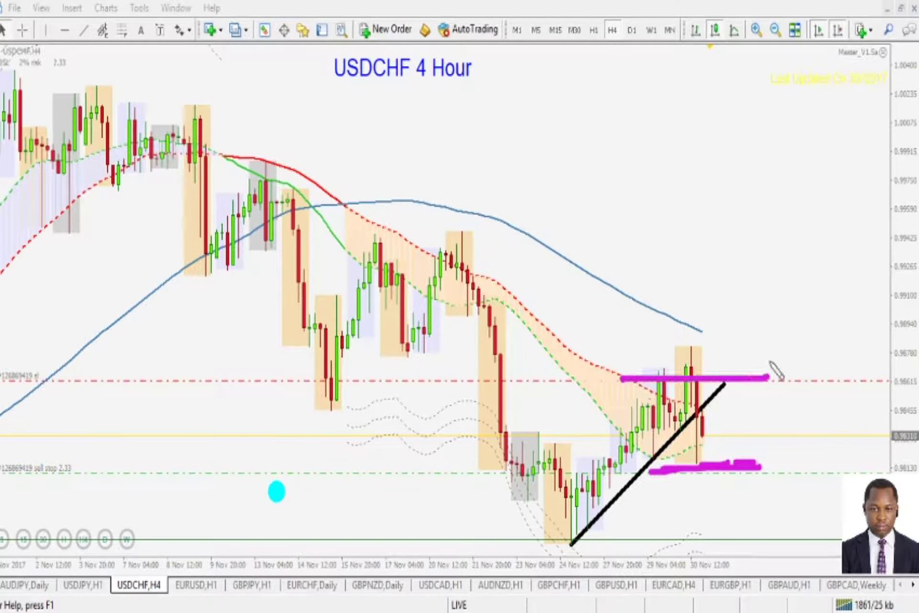
{"action": "key", "text": "e"}
Ink a down arrow from the latest candle past the 0.97724 line, underline the chart title, and erase the ink
{"action": "left_click_drag", "start_coordinate": [904, 183], "coordinate": [904, 257]}
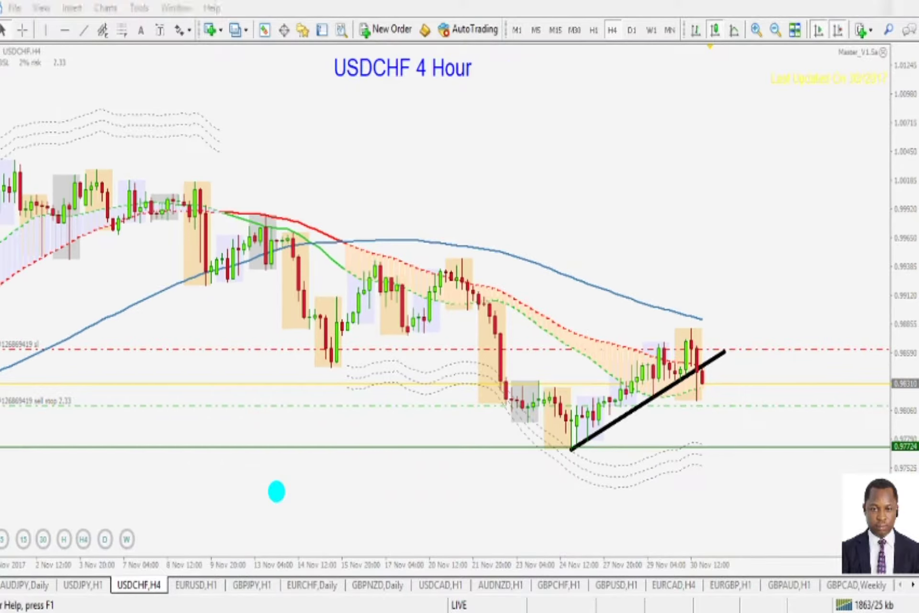
{"action": "mouse_move", "coordinate": [703, 377]}
{"action": "left_mouse_down"}
{"action": "mouse_move", "coordinate": [767, 543]}
{"action": "mouse_move", "coordinate": [768, 500]}
{"action": "left_mouse_up"}
{"action": "left_click", "coordinate": [769, 492]}
{"action": "left_click_drag", "start_coordinate": [327, 85], "coordinate": [428, 85]}
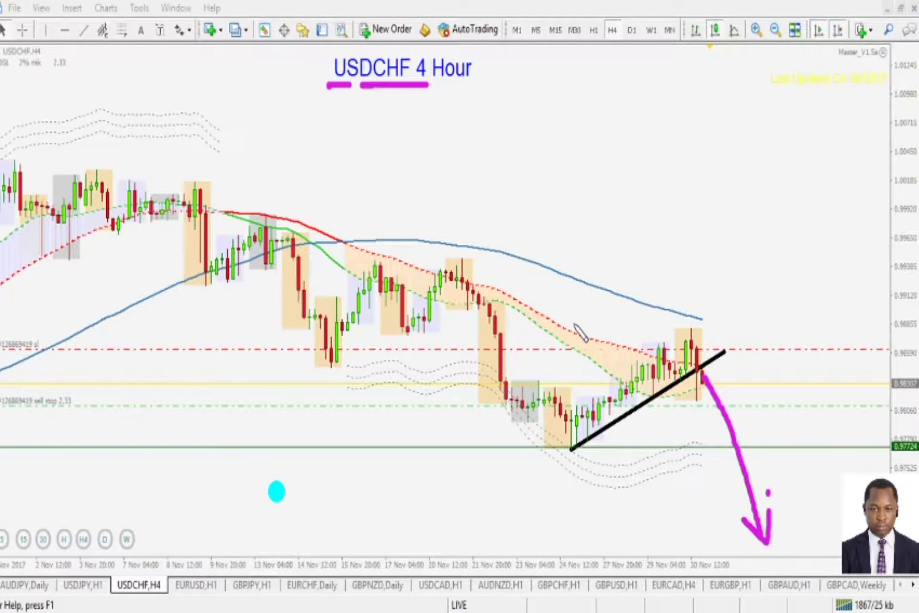
{"action": "key", "text": "e"}
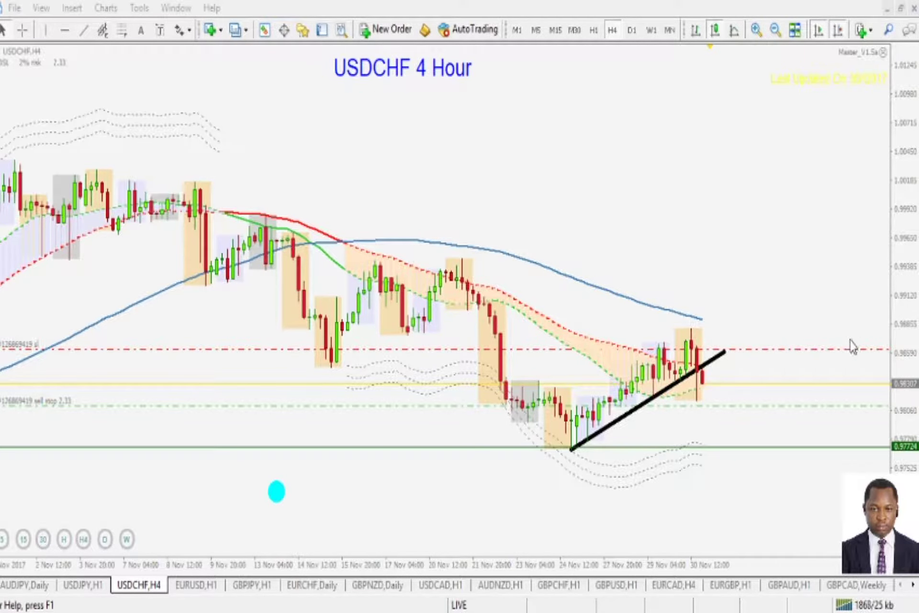
Return USDCHF to the 1-hour timeframe with an auto-fitted price scale and delete the 3SMA-indicator from the chart
{"action": "left_click_drag", "start_coordinate": [902, 364], "coordinate": [825, 255]}
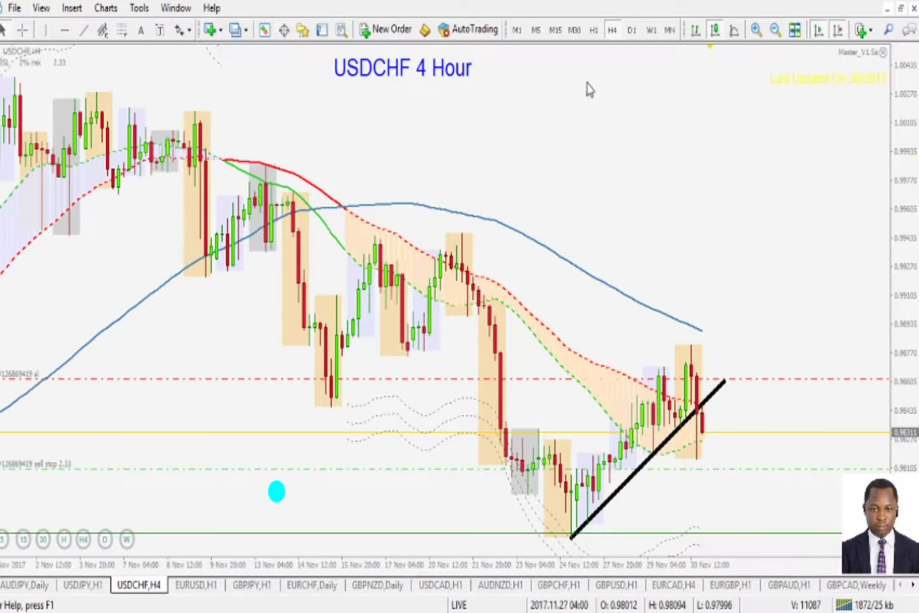
{"action": "left_click", "coordinate": [593, 30]}
{"action": "double_click", "coordinate": [899, 421]}
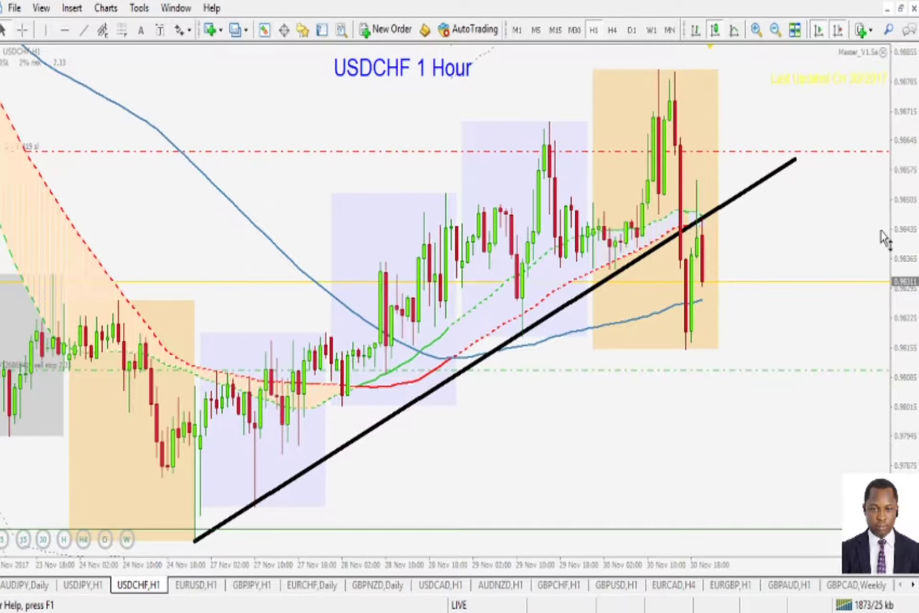
{"action": "right_click", "coordinate": [591, 257]}
{"action": "left_click", "coordinate": [610, 287]}
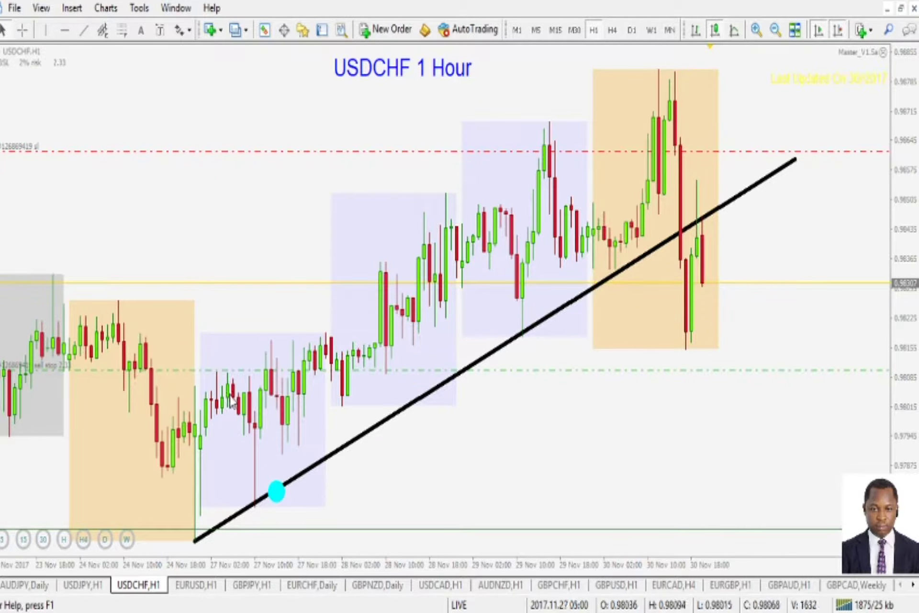
Open the EURUSD chart on the 4-hour timeframe and add the 3SMA-indicator with its default settings
{"action": "left_click", "coordinate": [190, 587]}
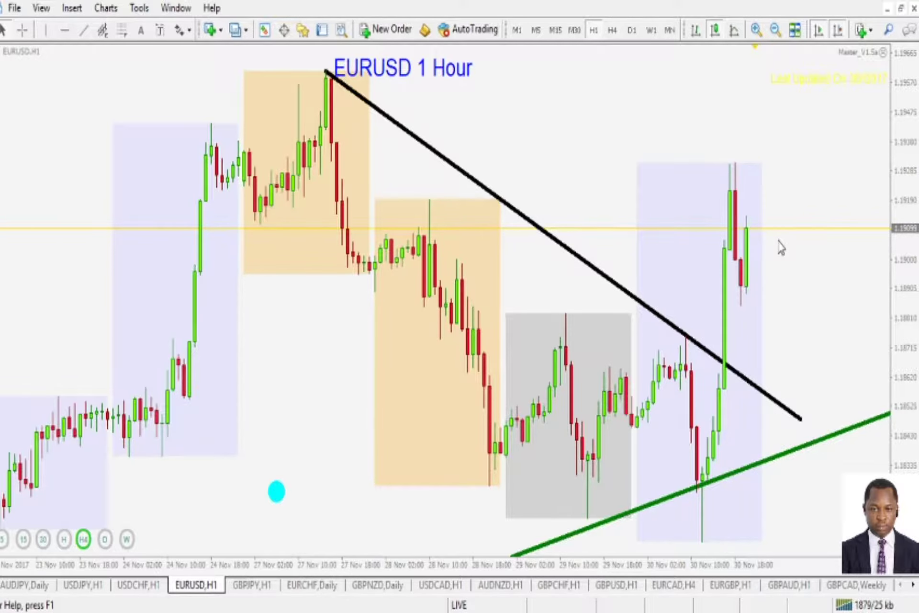
{"action": "left_click", "coordinate": [613, 30]}
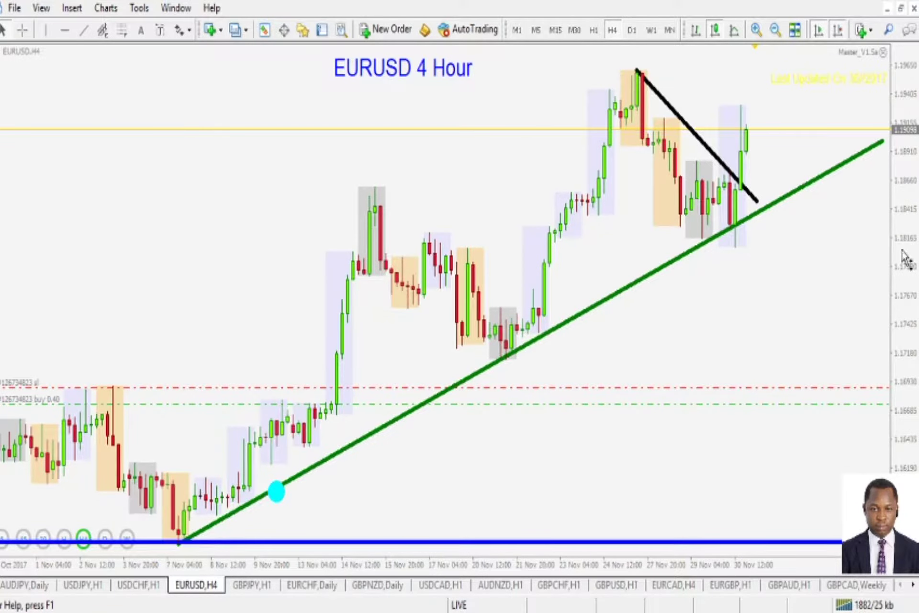
{"action": "left_click_drag", "start_coordinate": [907, 257], "coordinate": [904, 272]}
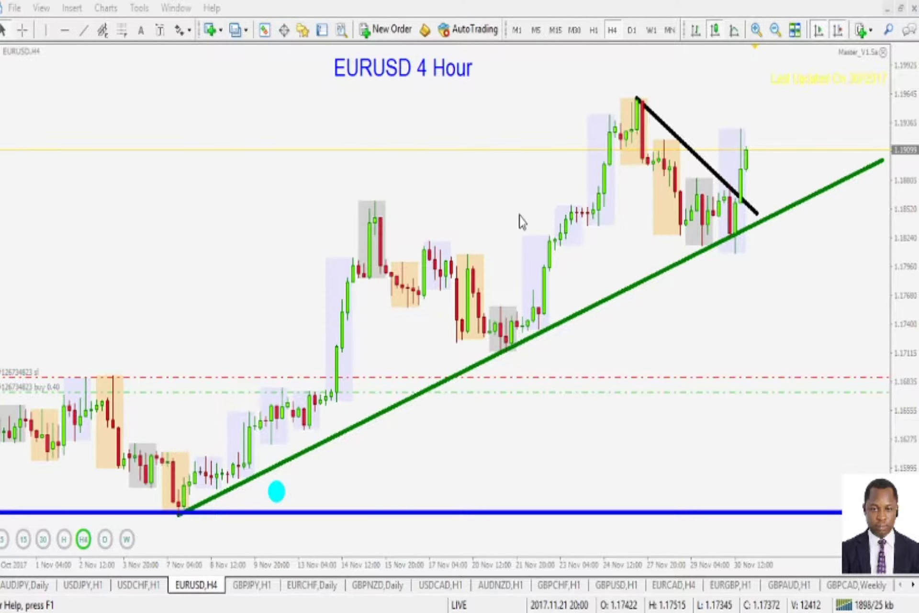
{"action": "key", "text": "ctrl+n"}
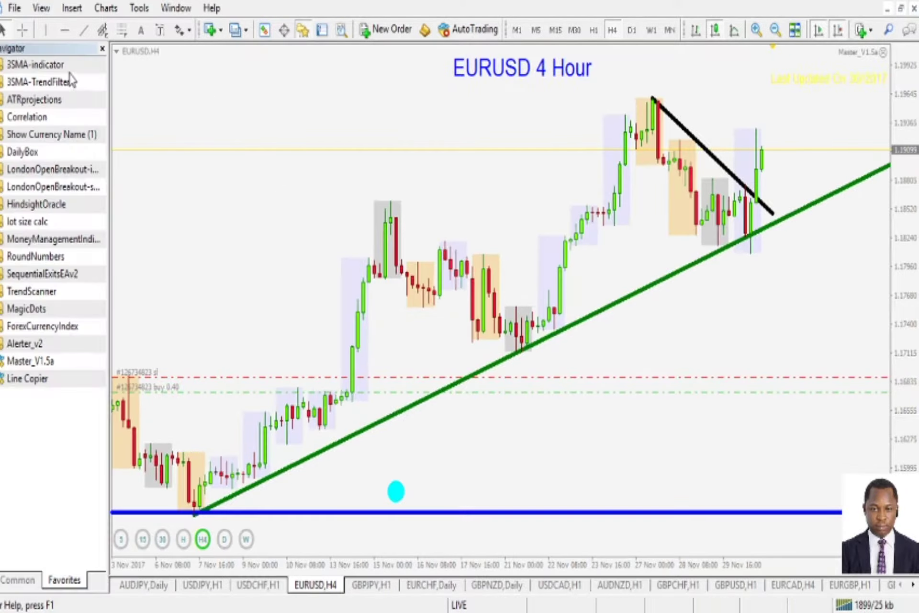
{"action": "left_click", "coordinate": [581, 390]}
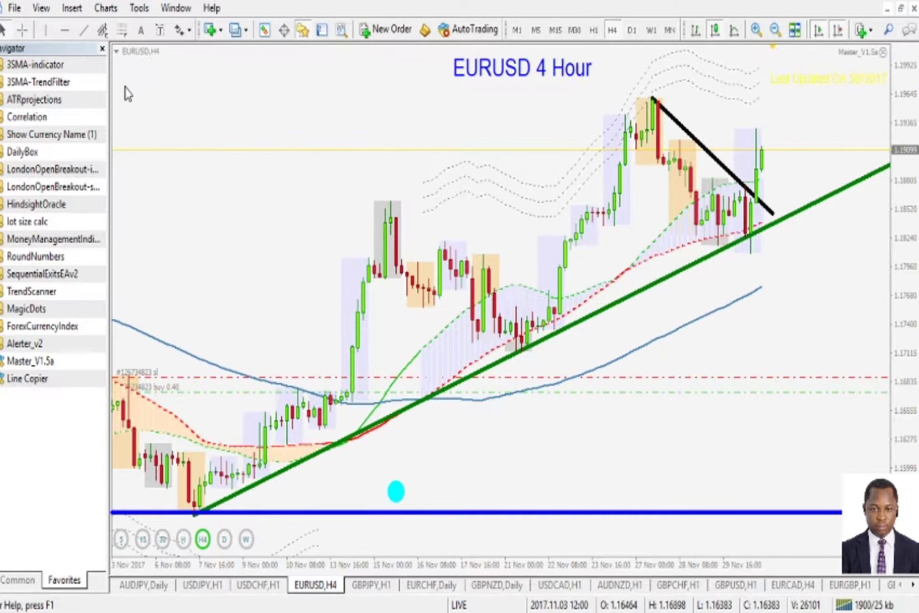
{"action": "left_click", "coordinate": [102, 48]}
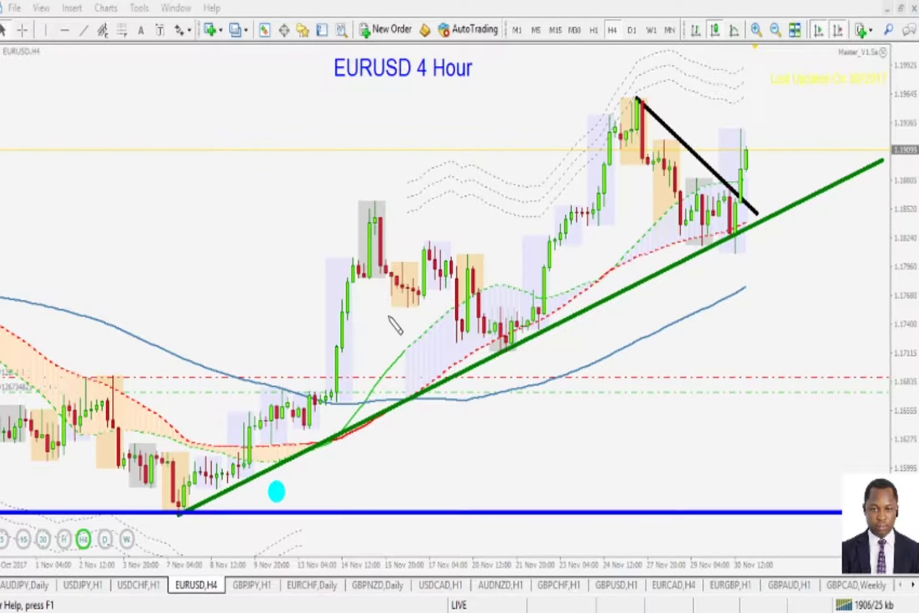
Ink EURUSD's pullback from the 27 Nov high, circle its base, add an up arrow, underline the chart title, and erase the ink
{"action": "mouse_move", "coordinate": [619, 101]}
{"action": "left_mouse_down"}
{"action": "mouse_move", "coordinate": [647, 144]}
{"action": "mouse_move", "coordinate": [747, 225]}
{"action": "mouse_move", "coordinate": [689, 196]}
{"action": "mouse_move", "coordinate": [745, 230]}
{"action": "mouse_move", "coordinate": [753, 220]}
{"action": "left_mouse_up"}
{"action": "mouse_move", "coordinate": [701, 202]}
{"action": "left_mouse_down"}
{"action": "mouse_move", "coordinate": [728, 236]}
{"action": "mouse_move", "coordinate": [759, 113]}
{"action": "mouse_move", "coordinate": [763, 142]}
{"action": "left_mouse_up"}
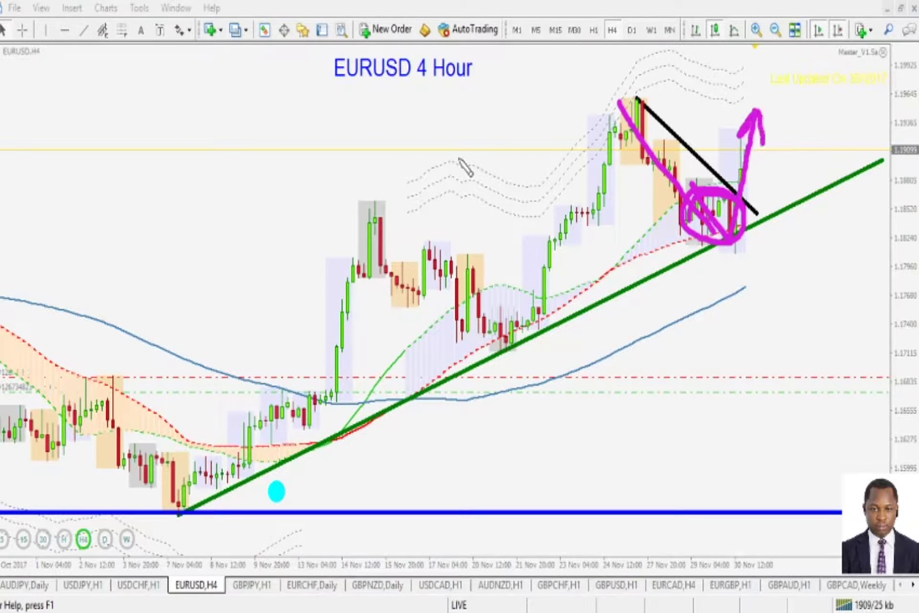
{"action": "left_click_drag", "start_coordinate": [318, 87], "coordinate": [463, 87]}
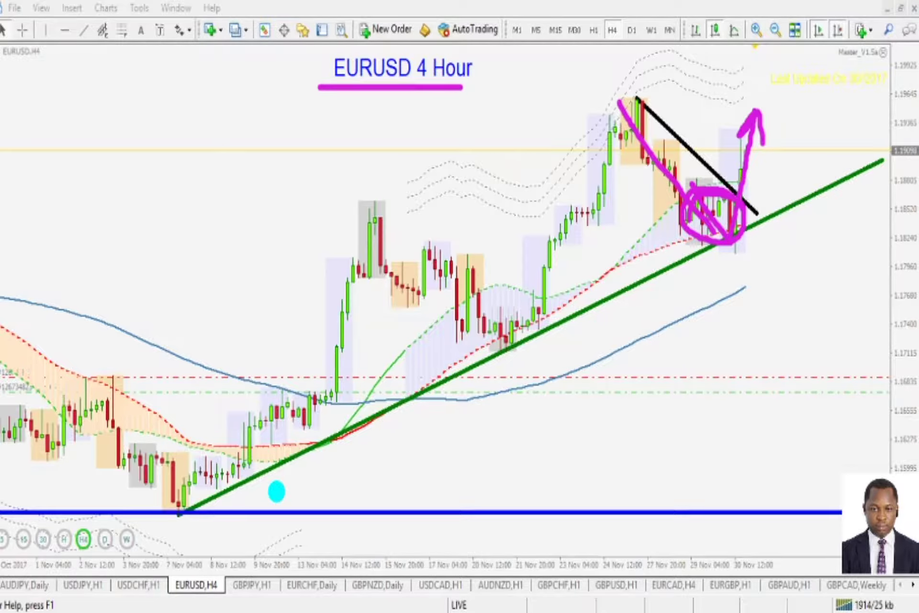
{"action": "key", "text": "Escape"}
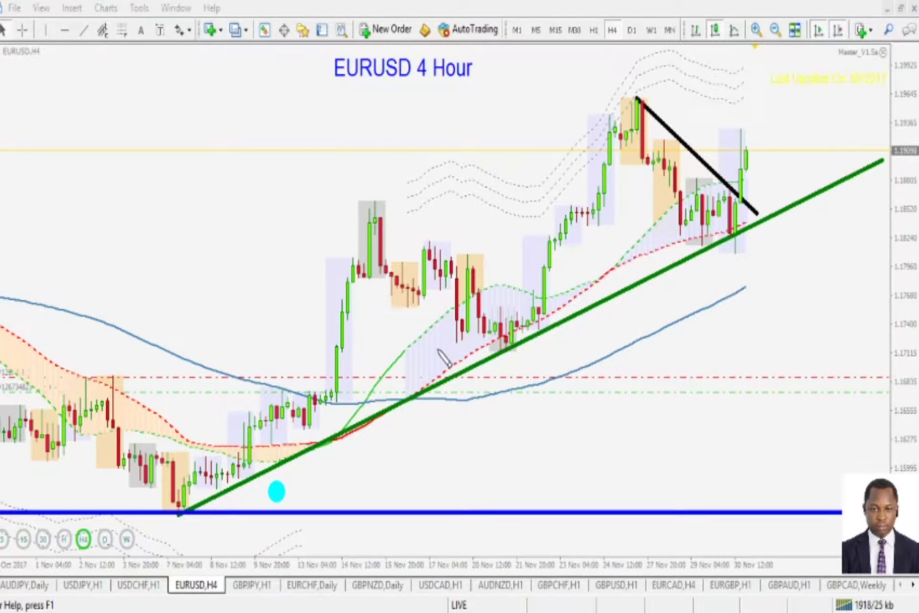
Ink the EURUSD uptrend zigzag from the 7 Nov low to an up arrow, circle the latest pullback, and underline the chart title
{"action": "mouse_move", "coordinate": [205, 500]}
{"action": "left_mouse_down"}
{"action": "mouse_move", "coordinate": [313, 387]}
{"action": "mouse_move", "coordinate": [376, 236]}
{"action": "mouse_move", "coordinate": [509, 341]}
{"action": "mouse_move", "coordinate": [599, 180]}
{"action": "mouse_move", "coordinate": [612, 108]}
{"action": "mouse_move", "coordinate": [745, 223]}
{"action": "mouse_move", "coordinate": [715, 242]}
{"action": "mouse_move", "coordinate": [714, 219]}
{"action": "mouse_move", "coordinate": [778, 98]}
{"action": "mouse_move", "coordinate": [787, 58]}
{"action": "mouse_move", "coordinate": [796, 89]}
{"action": "left_mouse_up"}
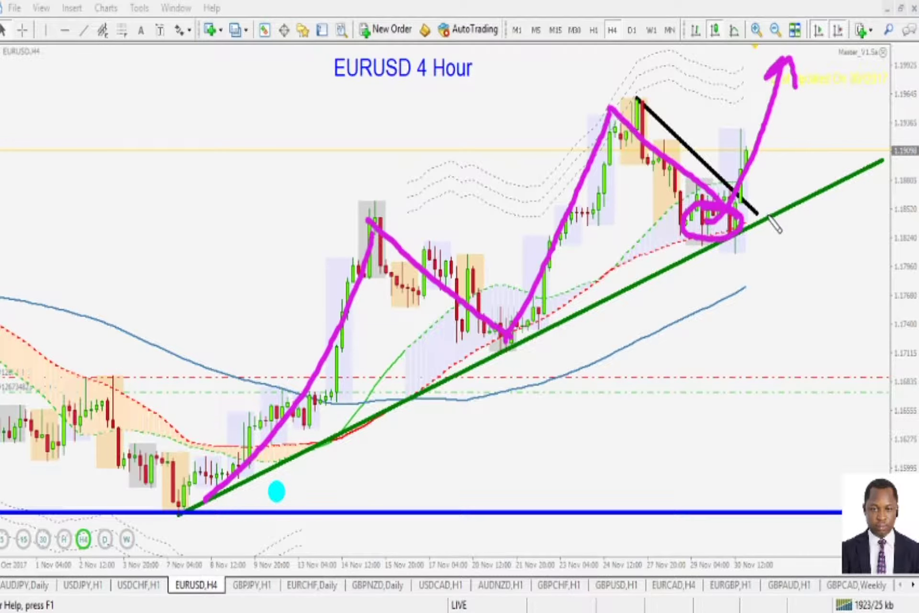
{"action": "left_click_drag", "start_coordinate": [322, 87], "coordinate": [450, 86]}
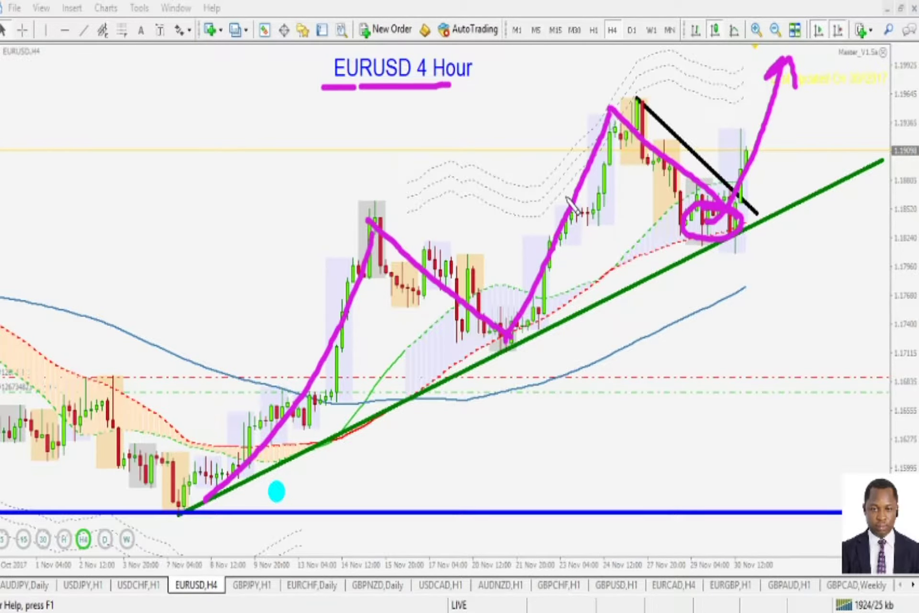
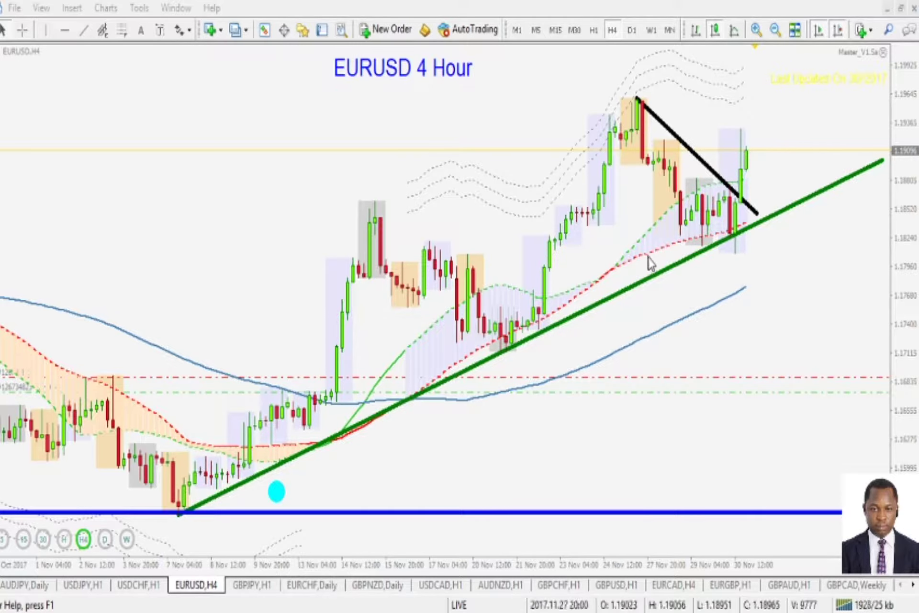
Delete the 3SMA-indicator from EURUSD, switch the chart to the 1-hour timeframe, and compress its price scale slightly
{"action": "right_click", "coordinate": [671, 240]}
{"action": "left_click", "coordinate": [718, 275]}
{"action": "left_click", "coordinate": [593, 29]}
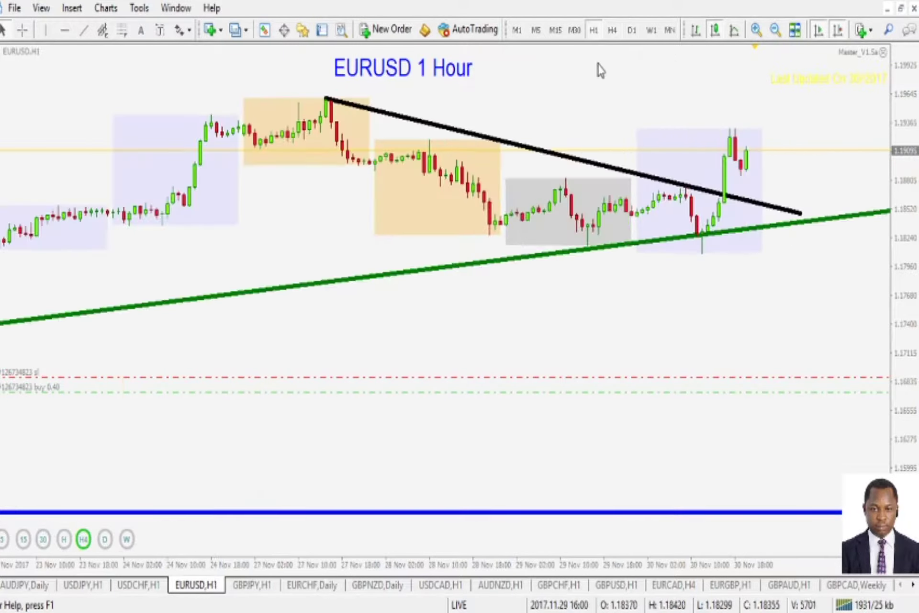
{"action": "key", "text": "plus"}
{"action": "key", "text": "plus"}
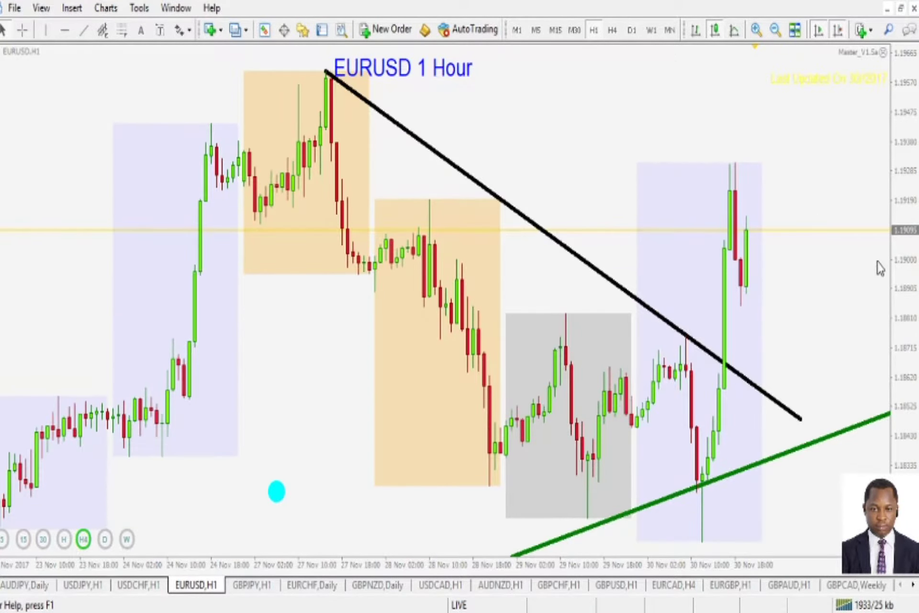
{"action": "left_click_drag", "start_coordinate": [905, 241], "coordinate": [892, 299]}
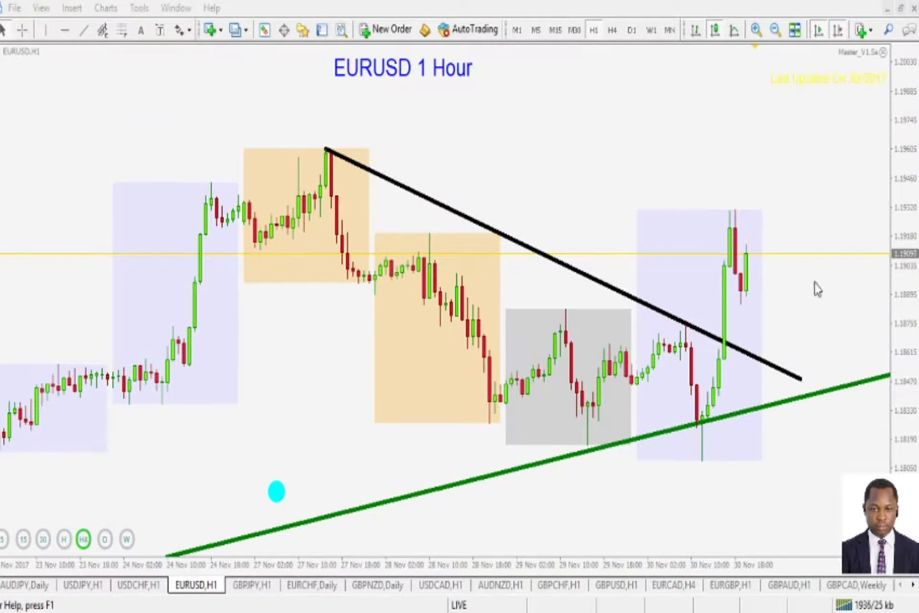
Steepen the black trendline along the 29 Nov highs, circle the 30 Nov candles above it, and undo the circle
{"action": "double_click", "coordinate": [750, 355]}
{"action": "mouse_move", "coordinate": [750, 355]}
{"action": "left_mouse_down"}
{"action": "mouse_move", "coordinate": [648, 417]}
{"action": "mouse_move", "coordinate": [574, 354]}
{"action": "mouse_move", "coordinate": [648, 358]}
{"action": "mouse_move", "coordinate": [710, 394]}
{"action": "mouse_move", "coordinate": [702, 398]}
{"action": "left_mouse_up"}
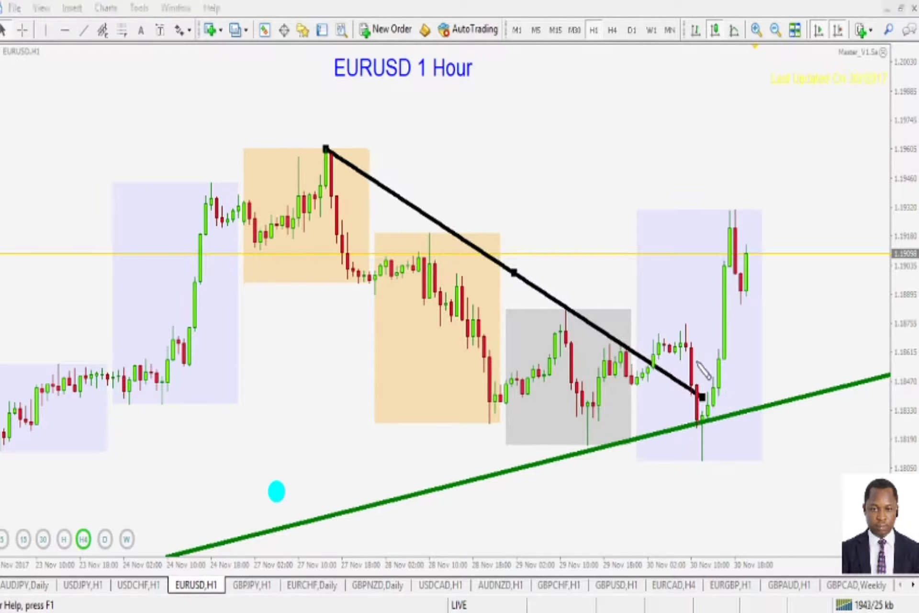
{"action": "mouse_move", "coordinate": [698, 344]}
{"action": "left_mouse_down"}
{"action": "mouse_move", "coordinate": [677, 328]}
{"action": "mouse_move", "coordinate": [685, 361]}
{"action": "left_mouse_up"}
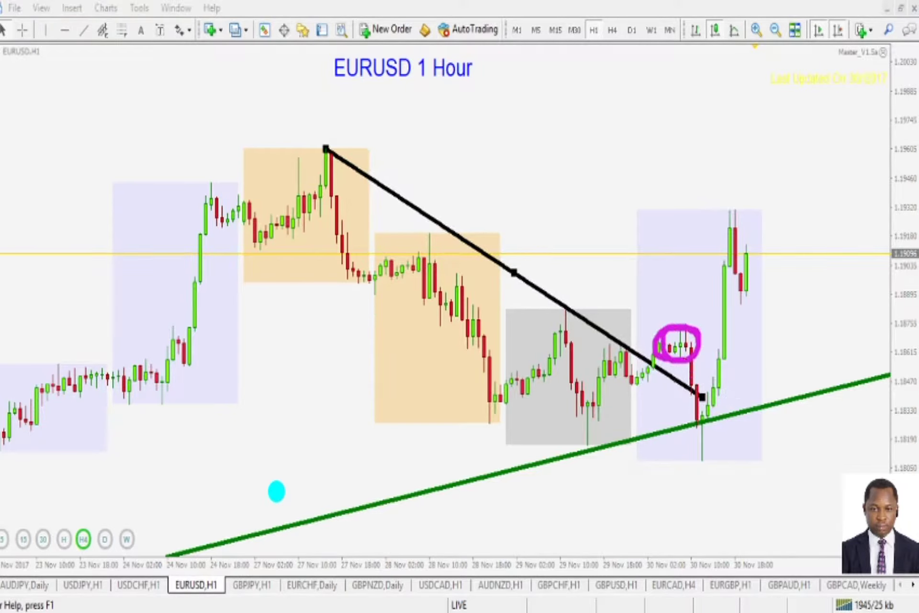
{"action": "key", "text": "ctrl+z"}
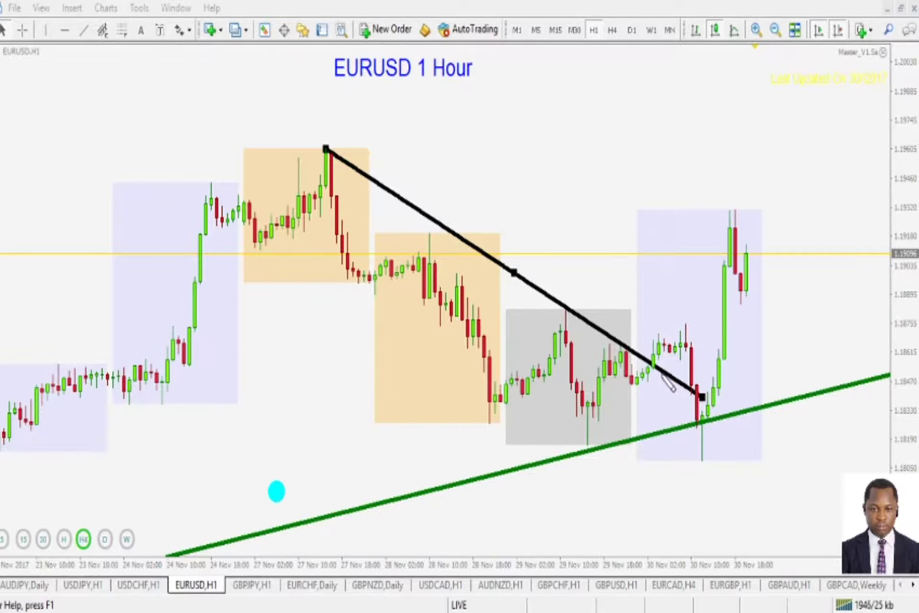
Ink green breakout candles with an up arrow at the steep trendline, circle that area in magenta, and erase the ink
{"action": "mouse_move", "coordinate": [646, 392]}
{"action": "left_mouse_down"}
{"action": "mouse_move", "coordinate": [674, 360]}
{"action": "mouse_move", "coordinate": [662, 332]}
{"action": "mouse_move", "coordinate": [635, 368]}
{"action": "left_mouse_up"}
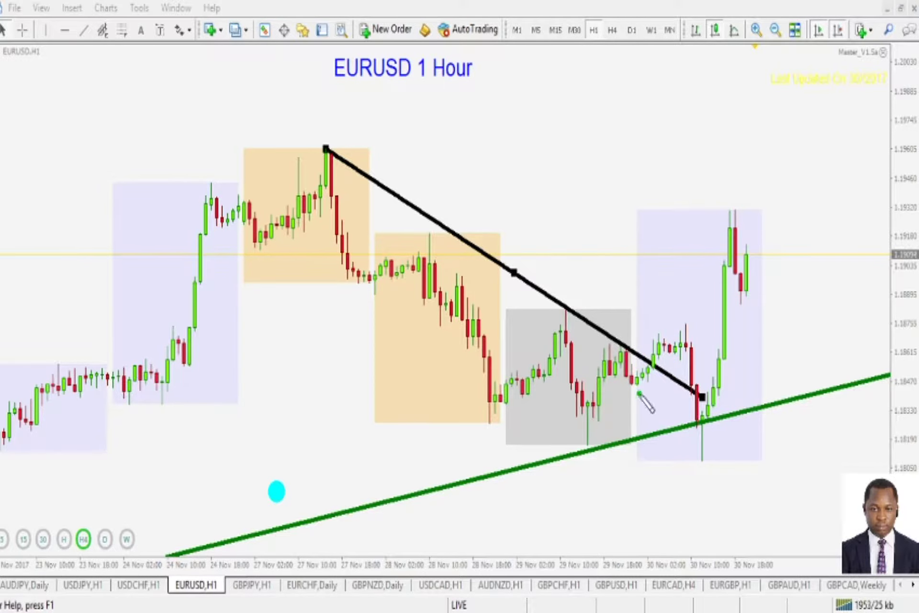
{"action": "mouse_move", "coordinate": [639, 393]}
{"action": "left_mouse_down"}
{"action": "mouse_move", "coordinate": [640, 328]}
{"action": "mouse_move", "coordinate": [655, 325]}
{"action": "mouse_move", "coordinate": [647, 394]}
{"action": "left_mouse_up"}
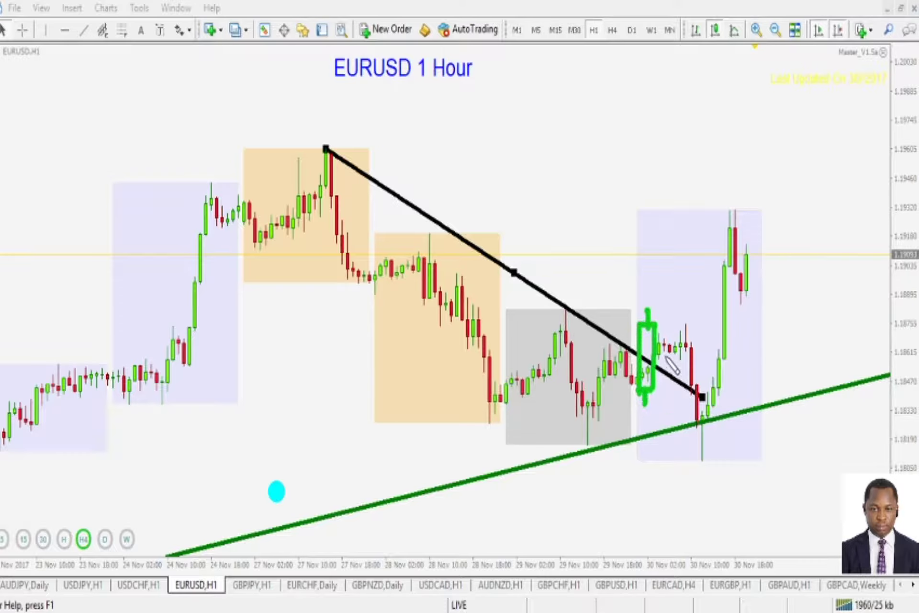
{"action": "mouse_move", "coordinate": [663, 332]}
{"action": "left_mouse_down"}
{"action": "mouse_move", "coordinate": [662, 360]}
{"action": "mouse_move", "coordinate": [684, 220]}
{"action": "mouse_move", "coordinate": [672, 264]}
{"action": "left_mouse_up"}
{"action": "left_click_drag", "start_coordinate": [685, 221], "coordinate": [702, 274]}
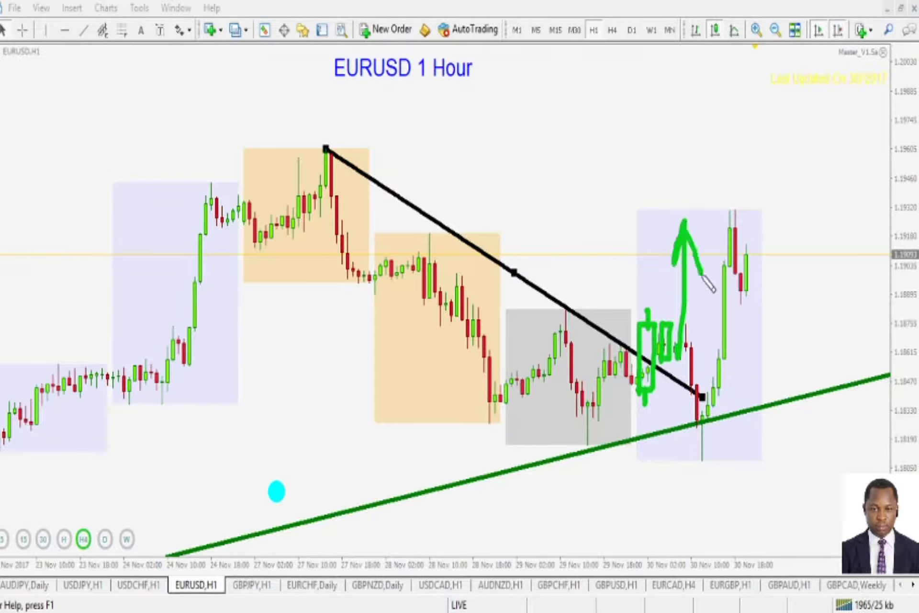
{"action": "key", "text": "Escape"}
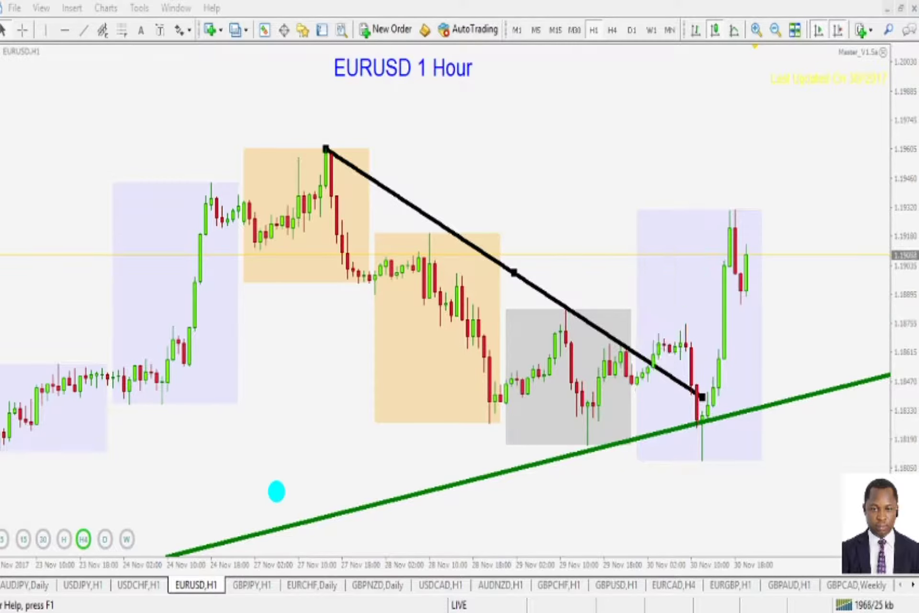
{"action": "mouse_move", "coordinate": [670, 378]}
{"action": "left_mouse_down"}
{"action": "mouse_move", "coordinate": [692, 336]}
{"action": "mouse_move", "coordinate": [641, 357]}
{"action": "mouse_move", "coordinate": [632, 390]}
{"action": "mouse_move", "coordinate": [685, 365]}
{"action": "mouse_move", "coordinate": [634, 355]}
{"action": "mouse_move", "coordinate": [691, 365]}
{"action": "left_mouse_up"}
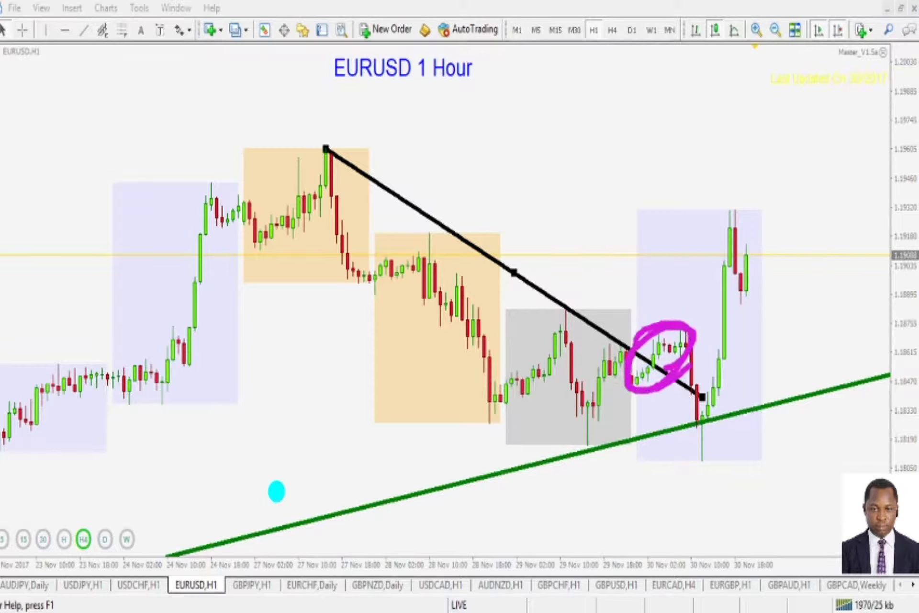
{"action": "key", "text": "Escape"}
Ink the rise to the 30 Nov resistance, the drop to a thick support line, and the rebound arrow, and erase the ink
{"action": "left_click_drag", "start_coordinate": [627, 389], "coordinate": [661, 337]}
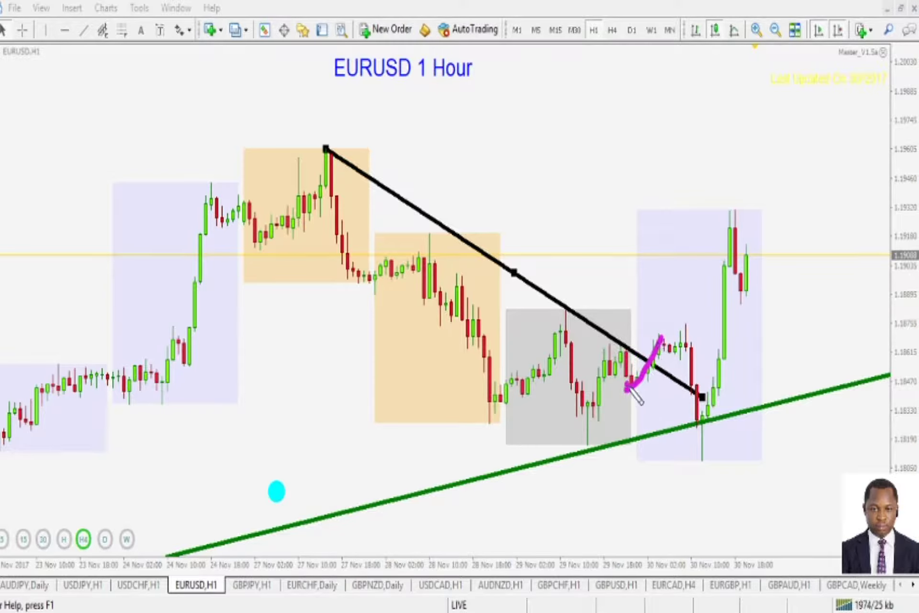
{"action": "mouse_move", "coordinate": [628, 386]}
{"action": "left_mouse_down"}
{"action": "mouse_move", "coordinate": [663, 339]}
{"action": "mouse_move", "coordinate": [697, 349]}
{"action": "mouse_move", "coordinate": [680, 354]}
{"action": "mouse_move", "coordinate": [672, 342]}
{"action": "left_mouse_up"}
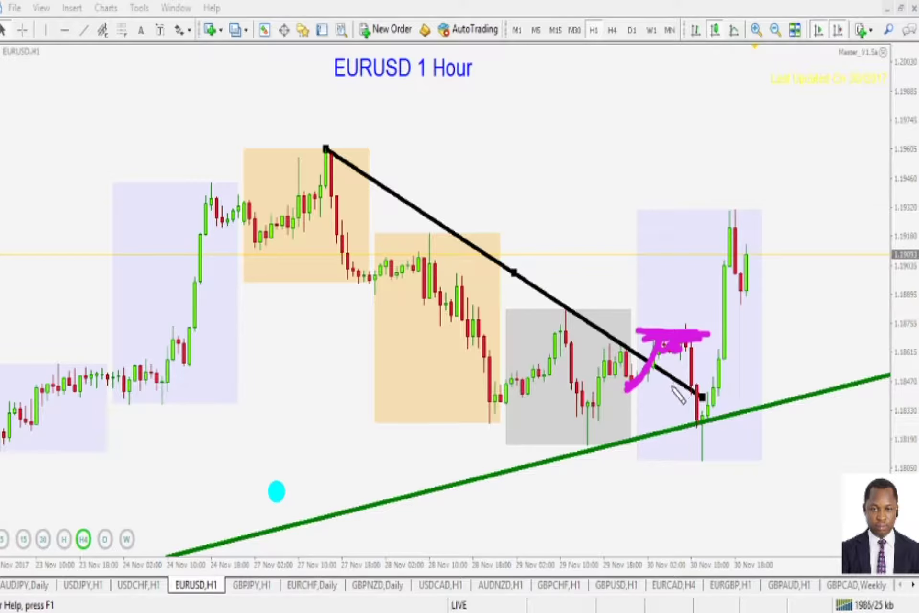
{"action": "left_click_drag", "start_coordinate": [653, 348], "coordinate": [686, 346]}
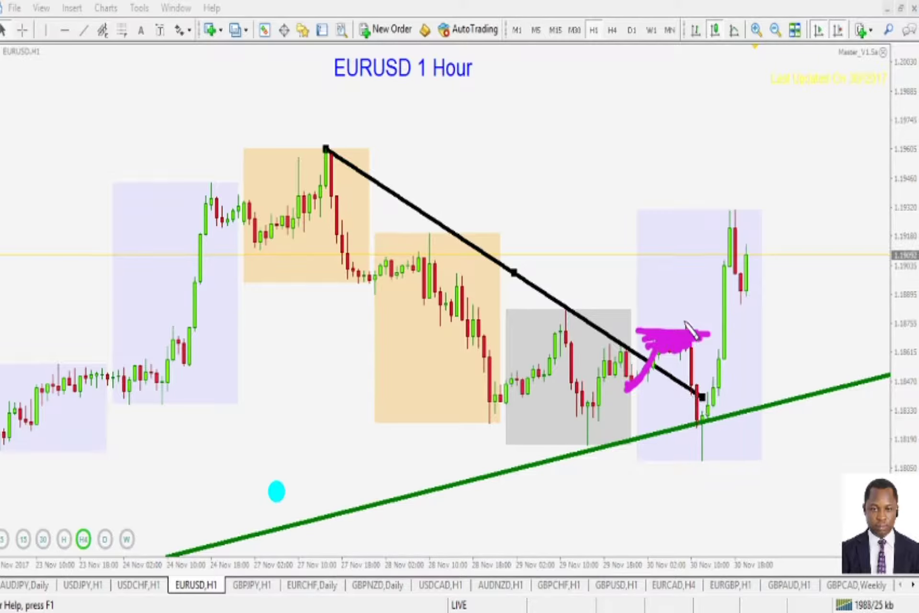
{"action": "left_click_drag", "start_coordinate": [685, 320], "coordinate": [698, 472]}
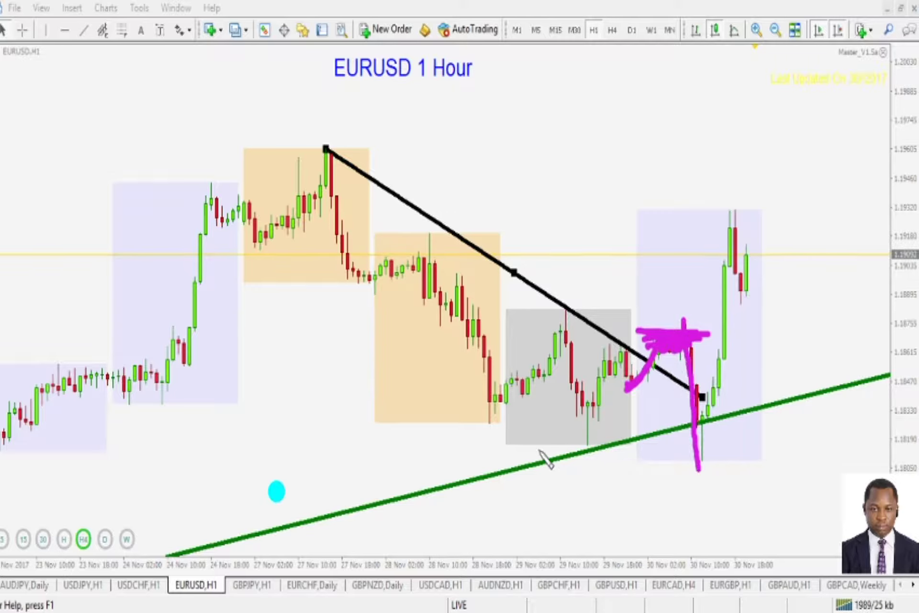
{"action": "left_click_drag", "start_coordinate": [540, 450], "coordinate": [763, 447]}
{"action": "left_click_drag", "start_coordinate": [701, 452], "coordinate": [755, 225]}
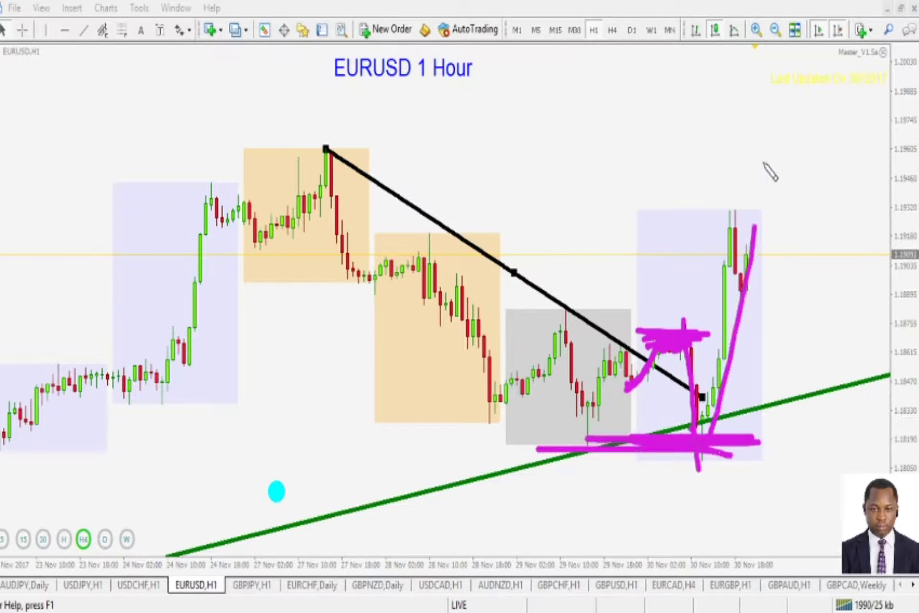
{"action": "left_click_drag", "start_coordinate": [762, 158], "coordinate": [765, 147]}
{"action": "mouse_move", "coordinate": [750, 220]}
{"action": "left_mouse_down"}
{"action": "mouse_move", "coordinate": [736, 191]}
{"action": "mouse_move", "coordinate": [777, 207]}
{"action": "left_mouse_up"}
{"action": "left_click", "coordinate": [793, 168]}
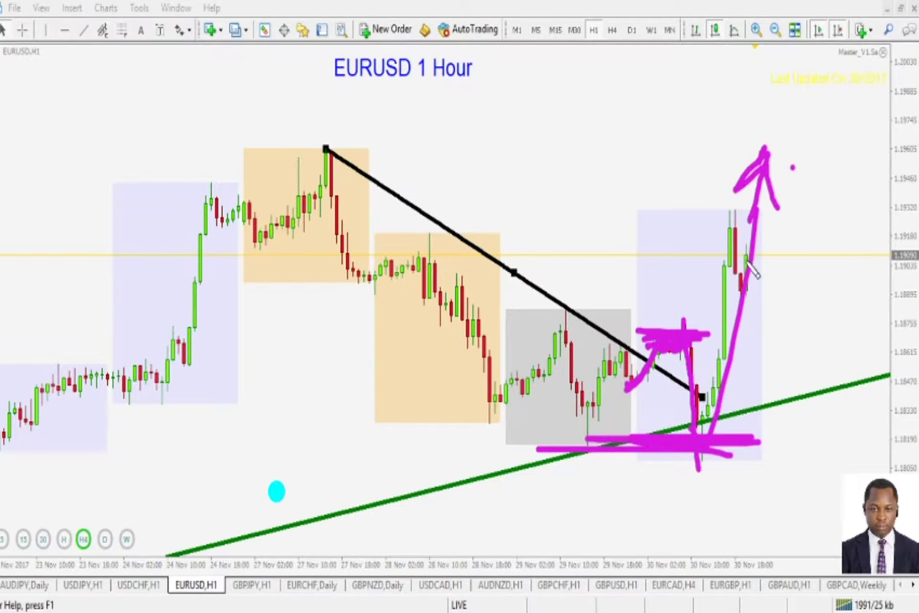
{"action": "key", "text": "Escape"}
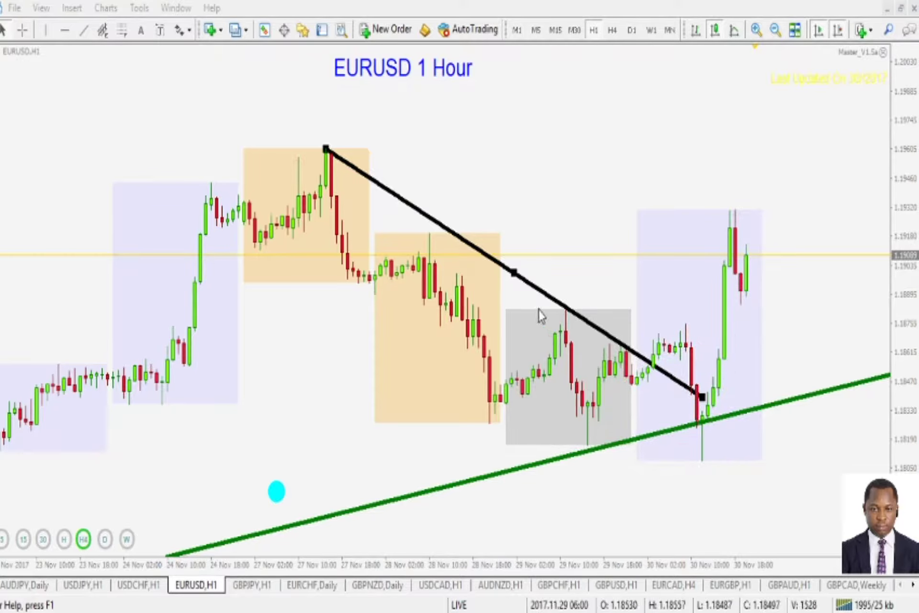
Realign the black trendline from the 27 Nov high past the 30 Nov high, circle the 29-30 Nov consolidation, and erase the circle
{"action": "mouse_move", "coordinate": [325, 148]}
{"action": "left_mouse_down"}
{"action": "mouse_move", "coordinate": [376, 205]}
{"action": "mouse_move", "coordinate": [534, 294]}
{"action": "mouse_move", "coordinate": [336, 167]}
{"action": "mouse_move", "coordinate": [320, 145]}
{"action": "left_mouse_up"}
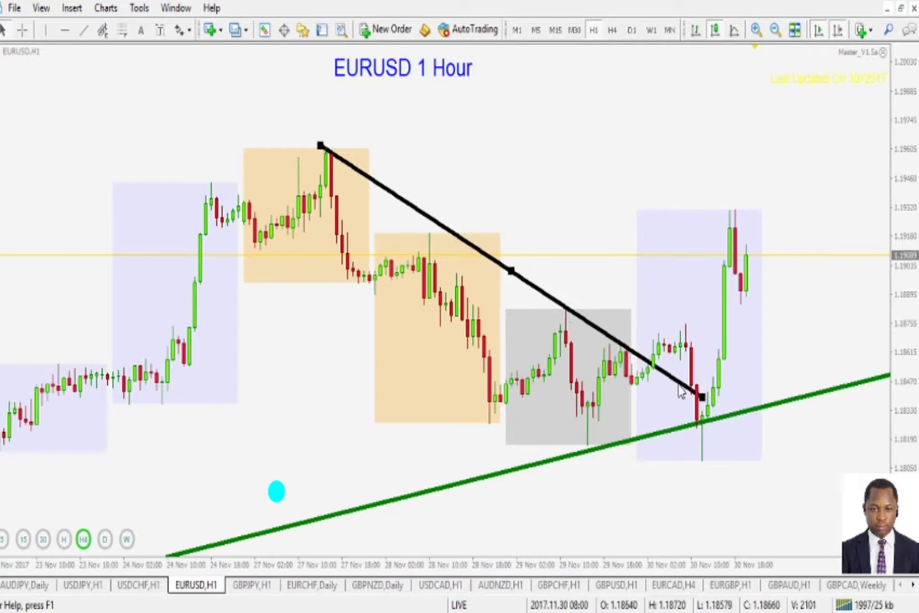
{"action": "left_click_drag", "start_coordinate": [701, 396], "coordinate": [789, 379]}
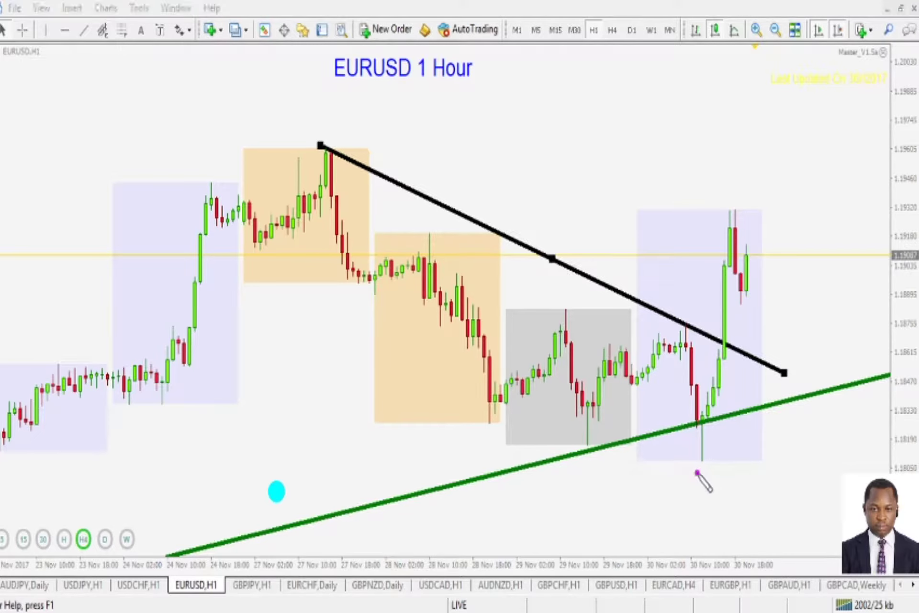
{"action": "mouse_move", "coordinate": [697, 473]}
{"action": "left_mouse_down"}
{"action": "mouse_move", "coordinate": [642, 309]}
{"action": "mouse_move", "coordinate": [521, 408]}
{"action": "mouse_move", "coordinate": [742, 430]}
{"action": "left_mouse_up"}
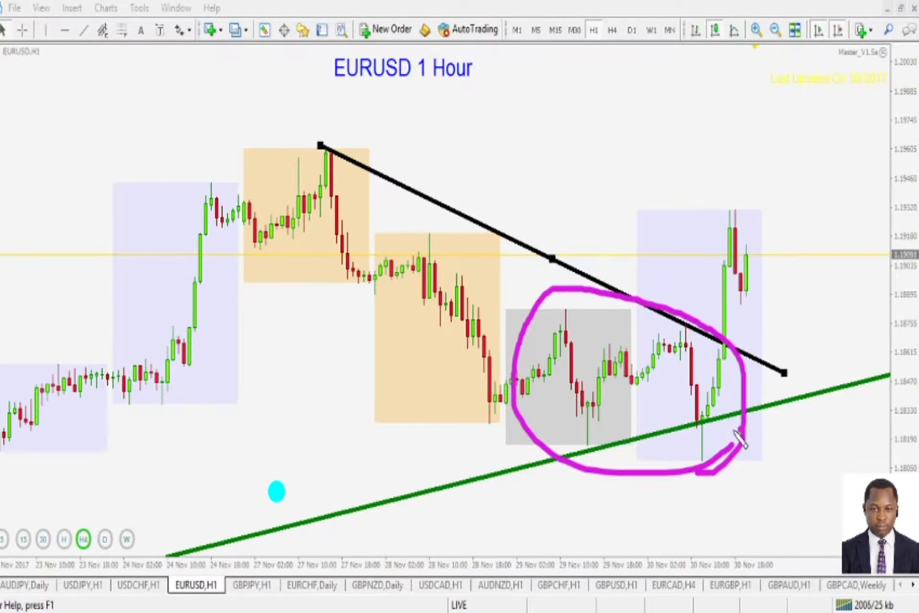
{"action": "key", "text": "Escape"}
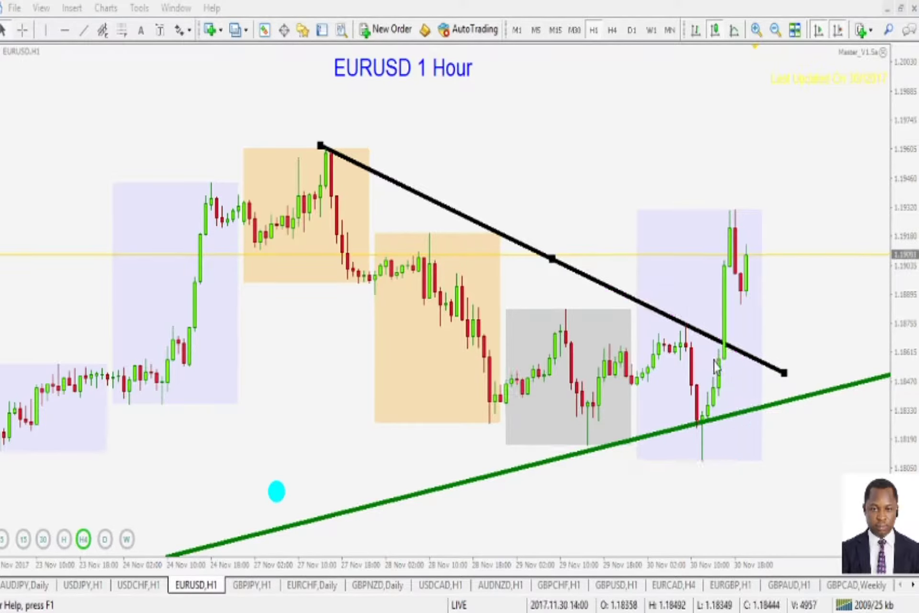
Shorten the black trendline to span the 29 and 30 Nov highs and place a parallel copy along the lows
{"action": "mouse_move", "coordinate": [320, 145]}
{"action": "left_mouse_down"}
{"action": "mouse_move", "coordinate": [393, 189]}
{"action": "mouse_move", "coordinate": [519, 312]}
{"action": "mouse_move", "coordinate": [504, 306]}
{"action": "left_mouse_up"}
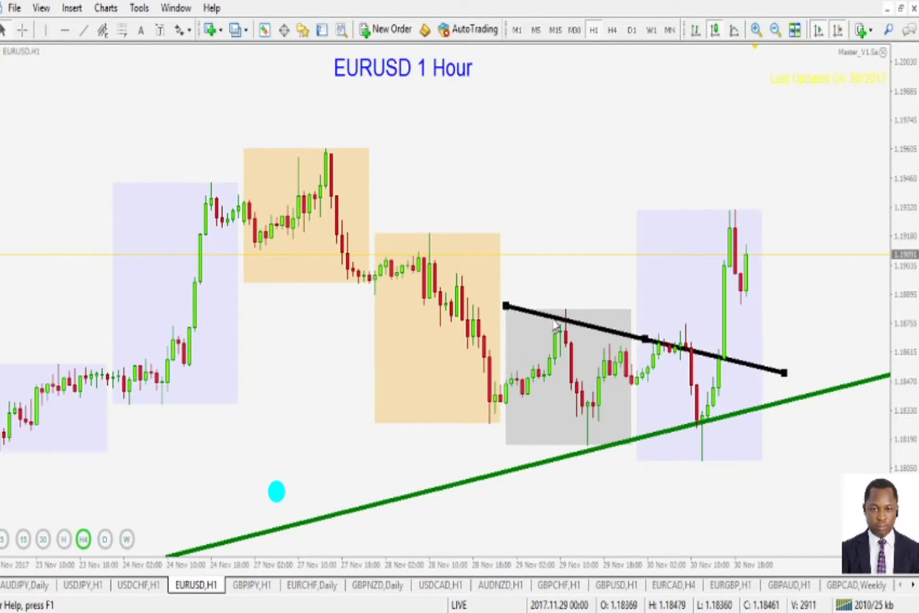
{"action": "left_click_drag", "start_coordinate": [784, 373], "coordinate": [814, 346]}
{"action": "left_click_drag", "start_coordinate": [659, 325], "coordinate": [647, 459]}
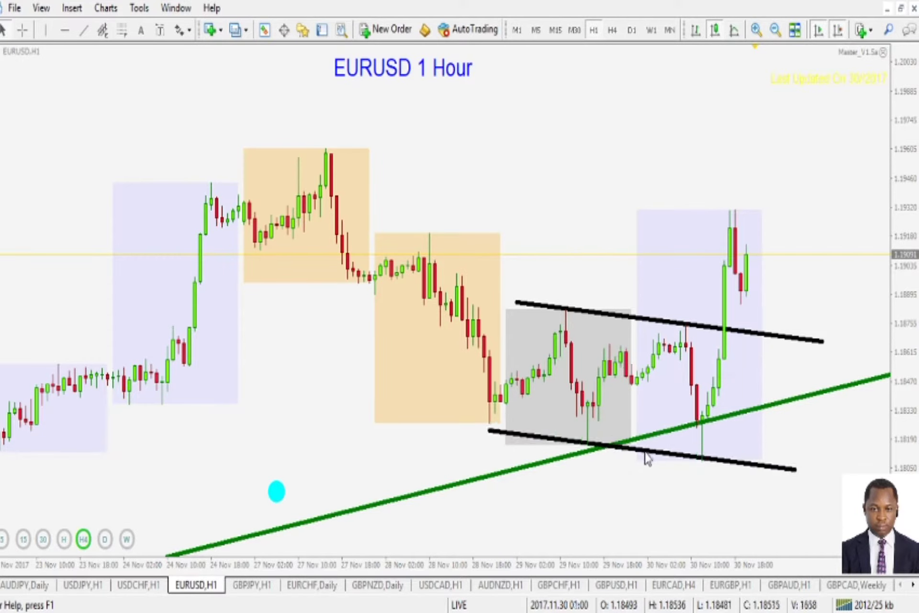
Adjust both ends of the lower black trendline to follow the 28, 29 and 30 Nov lows
{"action": "double_click", "coordinate": [708, 459]}
{"action": "left_click_drag", "start_coordinate": [490, 431], "coordinate": [467, 425]}
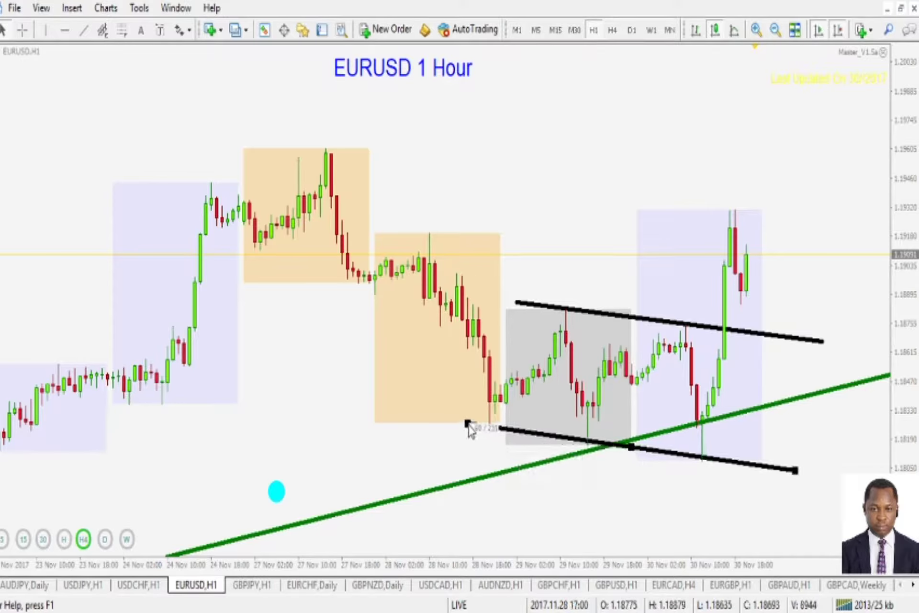
{"action": "mouse_move", "coordinate": [795, 471]}
{"action": "left_mouse_down"}
{"action": "mouse_move", "coordinate": [785, 478]}
{"action": "mouse_move", "coordinate": [795, 480]}
{"action": "left_mouse_up"}
Tilt the upper black trendline downward along the 29 and 30 Nov highs and extend it past the latest candle
{"action": "double_click", "coordinate": [815, 340]}
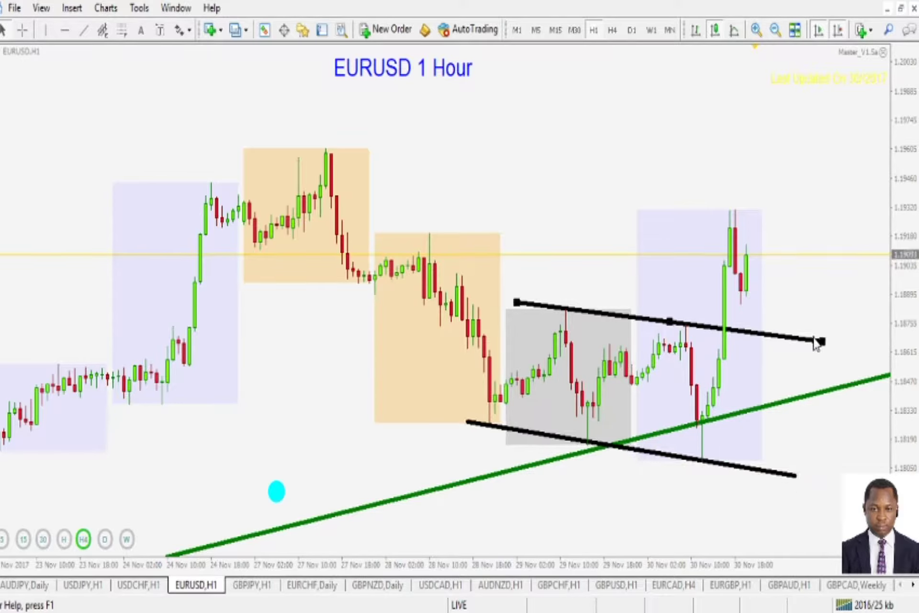
{"action": "left_click_drag", "start_coordinate": [816, 343], "coordinate": [799, 369]}
{"action": "left_click_drag", "start_coordinate": [516, 302], "coordinate": [496, 295]}
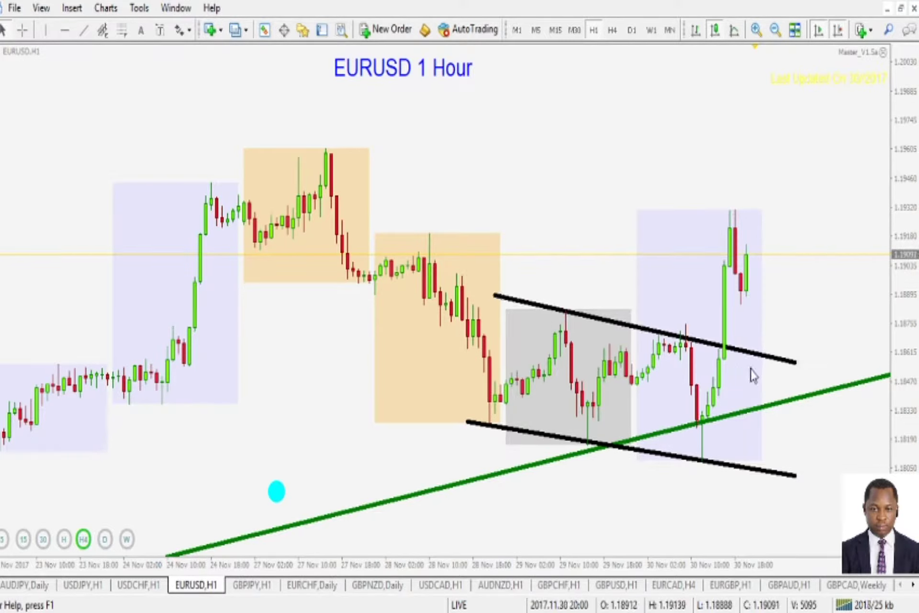
{"action": "left_click_drag", "start_coordinate": [794, 362], "coordinate": [811, 367]}
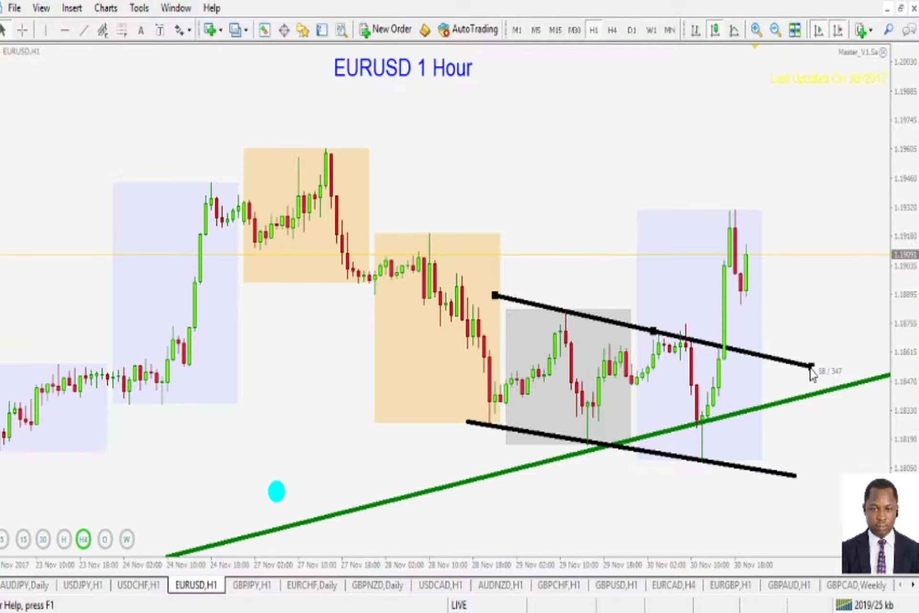
Enlarge the view of the descending channel and delete the green rising trendline
{"action": "left_click_drag", "start_coordinate": [901, 358], "coordinate": [900, 290]}
{"action": "left_click", "coordinate": [756, 30]}
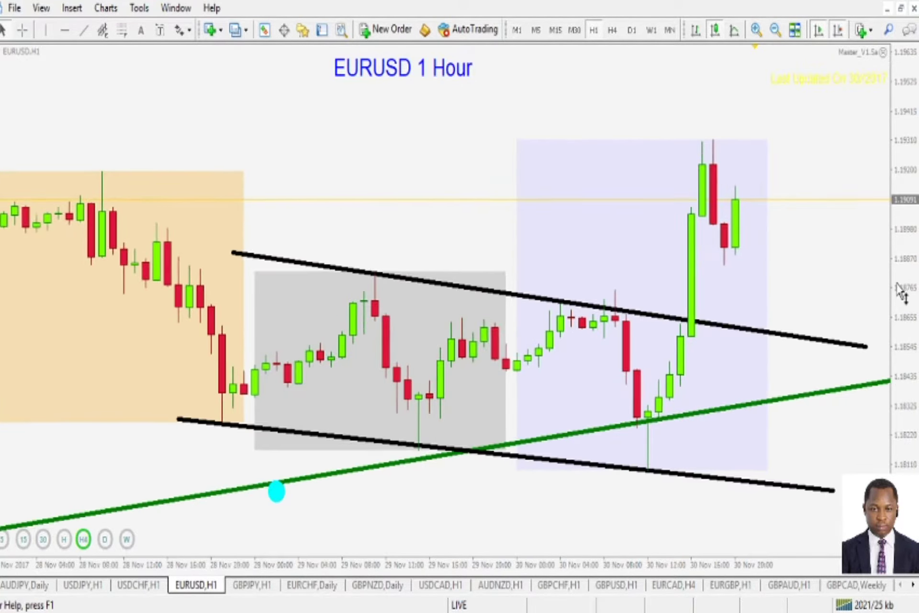
{"action": "right_click", "coordinate": [757, 409]}
{"action": "left_click", "coordinate": [772, 462]}
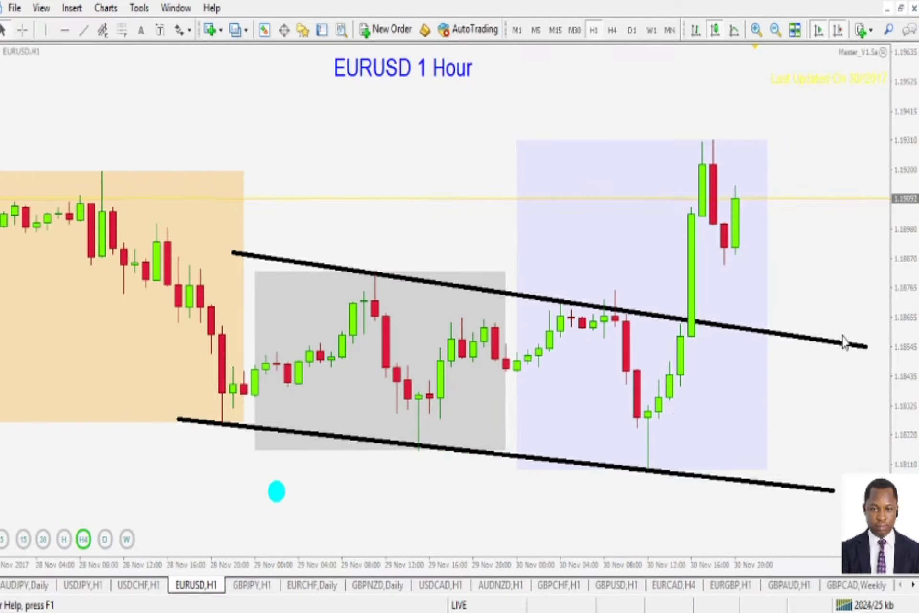
Ink the swings within the channel with S and R labels, mark the false break and upward breakout, and erase the ink
{"action": "mouse_move", "coordinate": [225, 406]}
{"action": "left_mouse_down"}
{"action": "mouse_move", "coordinate": [212, 467]}
{"action": "mouse_move", "coordinate": [376, 294]}
{"action": "mouse_move", "coordinate": [377, 253]}
{"action": "left_mouse_up"}
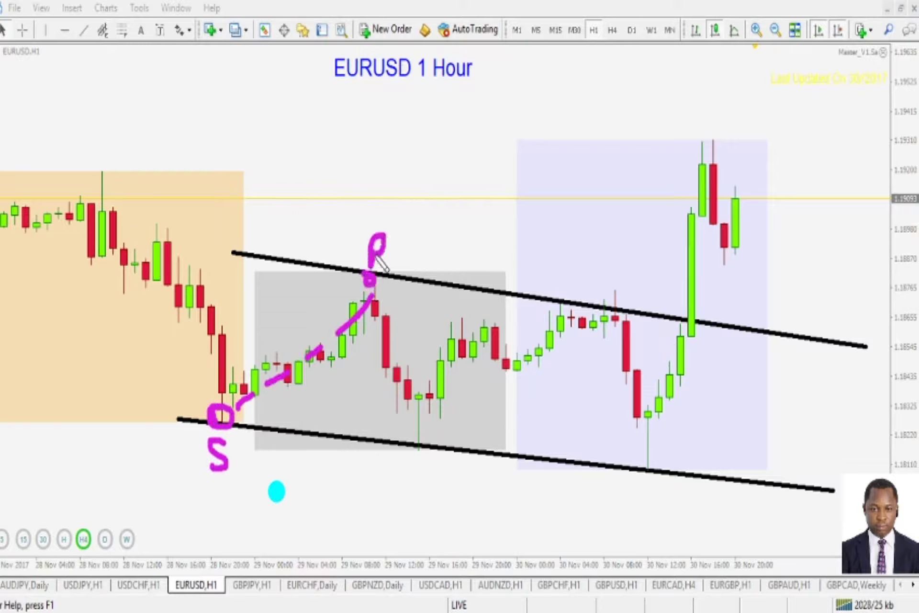
{"action": "mouse_move", "coordinate": [369, 294]}
{"action": "left_mouse_down"}
{"action": "mouse_move", "coordinate": [421, 450]}
{"action": "mouse_move", "coordinate": [427, 446]}
{"action": "mouse_move", "coordinate": [401, 488]}
{"action": "left_mouse_up"}
{"action": "mouse_move", "coordinate": [418, 413]}
{"action": "left_mouse_down"}
{"action": "mouse_move", "coordinate": [585, 319]}
{"action": "mouse_move", "coordinate": [556, 261]}
{"action": "mouse_move", "coordinate": [573, 278]}
{"action": "left_mouse_up"}
{"action": "mouse_move", "coordinate": [576, 326]}
{"action": "left_mouse_down"}
{"action": "mouse_move", "coordinate": [603, 321]}
{"action": "mouse_move", "coordinate": [618, 288]}
{"action": "mouse_move", "coordinate": [605, 331]}
{"action": "mouse_move", "coordinate": [628, 283]}
{"action": "mouse_move", "coordinate": [597, 287]}
{"action": "mouse_move", "coordinate": [631, 324]}
{"action": "mouse_move", "coordinate": [654, 472]}
{"action": "mouse_move", "coordinate": [643, 468]}
{"action": "left_mouse_up"}
{"action": "mouse_move", "coordinate": [500, 458]}
{"action": "left_mouse_down"}
{"action": "mouse_move", "coordinate": [656, 468]}
{"action": "mouse_move", "coordinate": [661, 421]}
{"action": "mouse_move", "coordinate": [643, 472]}
{"action": "mouse_move", "coordinate": [690, 330]}
{"action": "mouse_move", "coordinate": [713, 168]}
{"action": "left_mouse_up"}
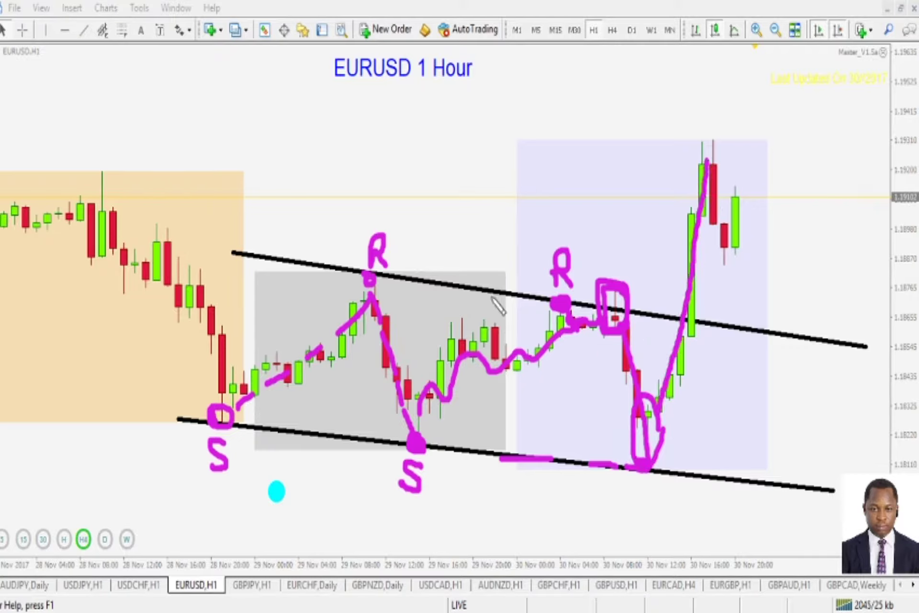
{"action": "mouse_move", "coordinate": [695, 336]}
{"action": "left_mouse_down"}
{"action": "mouse_move", "coordinate": [703, 201]}
{"action": "mouse_move", "coordinate": [712, 187]}
{"action": "mouse_move", "coordinate": [725, 254]}
{"action": "mouse_move", "coordinate": [747, 244]}
{"action": "mouse_move", "coordinate": [755, 144]}
{"action": "mouse_move", "coordinate": [780, 131]}
{"action": "left_mouse_up"}
{"action": "key", "text": "Escape"}
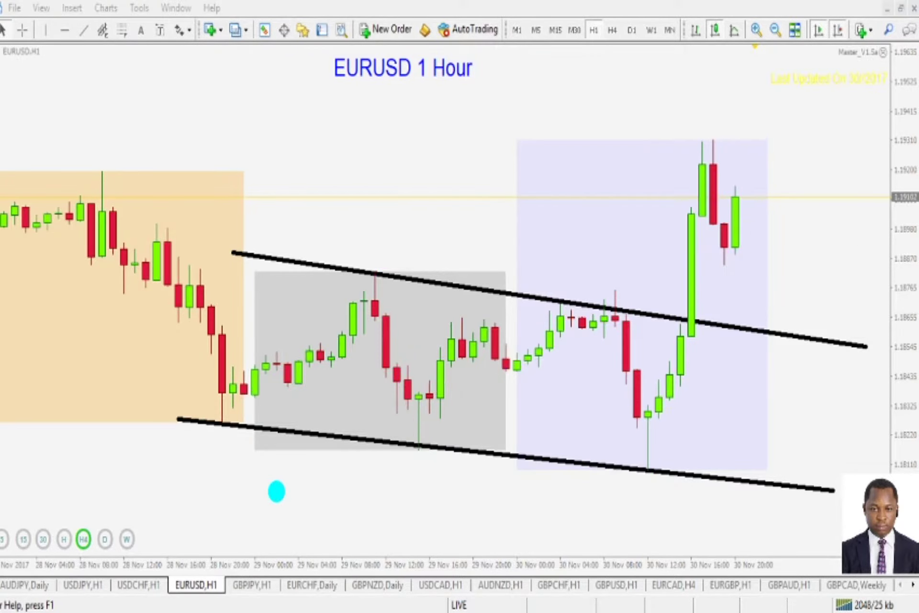
Zoom the chart back out and raise the far end of the upper channel line slightly
{"action": "left_click", "coordinate": [776, 30]}
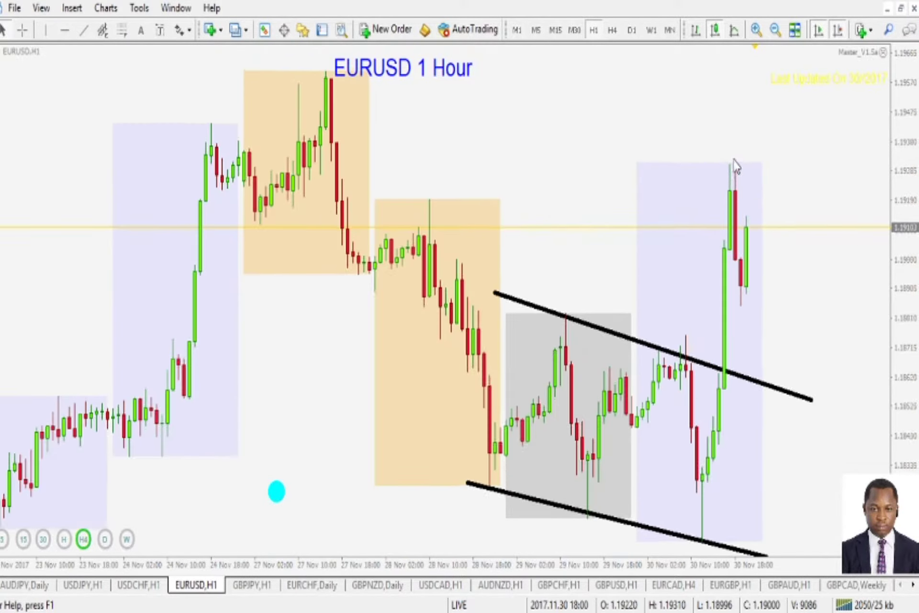
{"action": "double_click", "coordinate": [760, 383]}
{"action": "left_click_drag", "start_coordinate": [809, 397], "coordinate": [801, 389]}
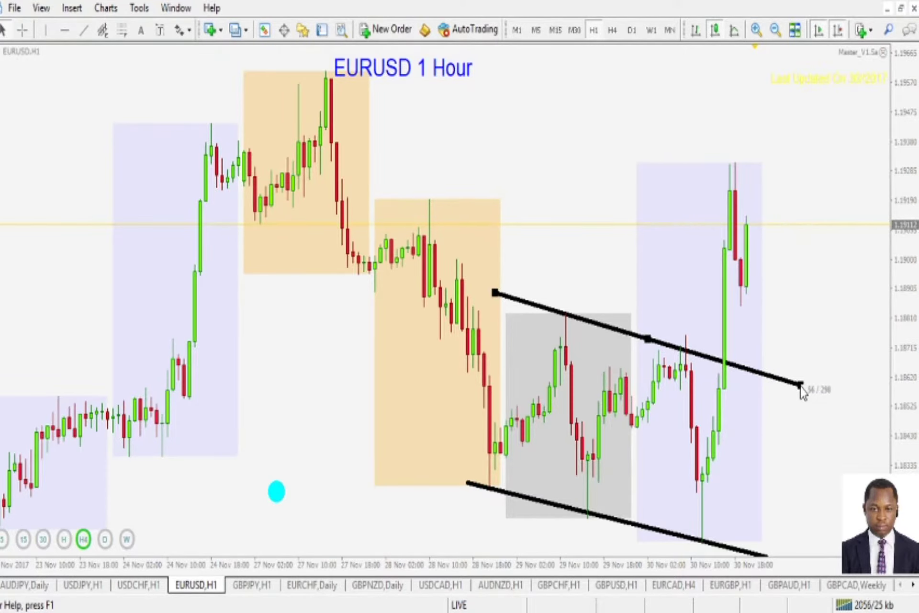
Lower the upper channel line's far end slightly, ink the latest pullback and bounce plus a level at the 29 Nov high, and clear the ink
{"action": "left_click_drag", "start_coordinate": [801, 386], "coordinate": [802, 389]}
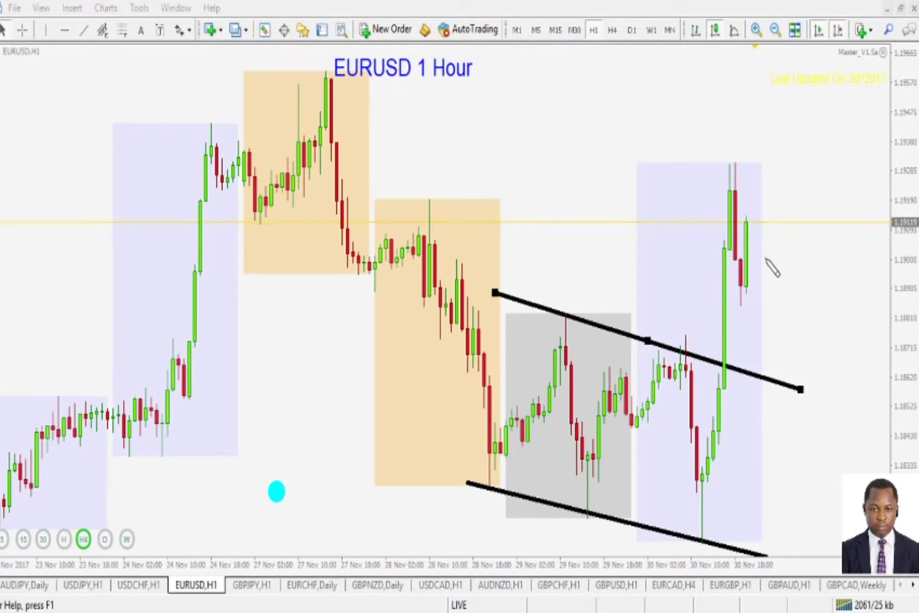
{"action": "mouse_move", "coordinate": [726, 168]}
{"action": "left_mouse_down"}
{"action": "mouse_move", "coordinate": [744, 301]}
{"action": "mouse_move", "coordinate": [755, 269]}
{"action": "mouse_move", "coordinate": [756, 197]}
{"action": "mouse_move", "coordinate": [769, 216]}
{"action": "mouse_move", "coordinate": [764, 228]}
{"action": "left_mouse_up"}
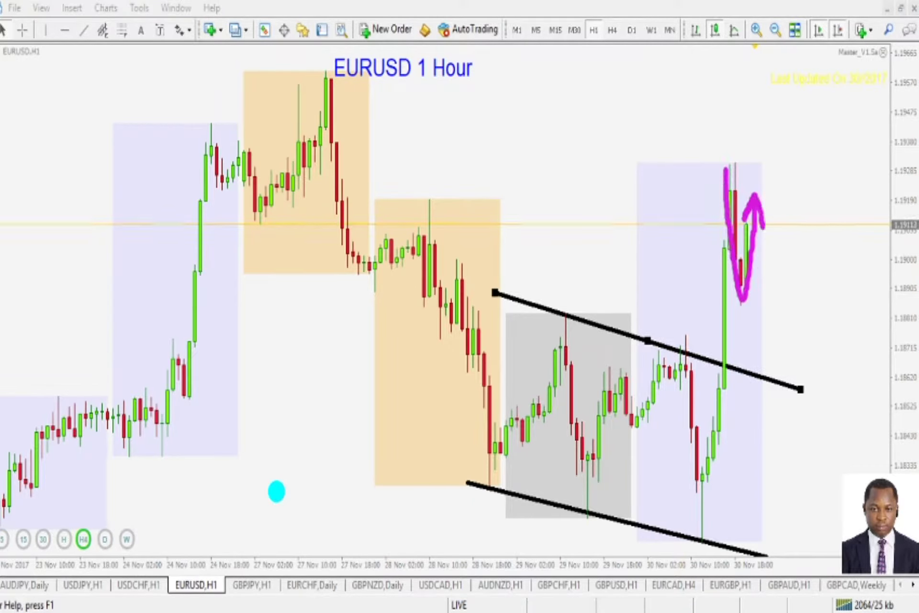
{"action": "key", "text": "ctrl+z"}
{"action": "mouse_move", "coordinate": [726, 163]}
{"action": "left_mouse_down"}
{"action": "mouse_move", "coordinate": [737, 289]}
{"action": "mouse_move", "coordinate": [750, 213]}
{"action": "left_mouse_up"}
{"action": "key", "text": "Escape"}
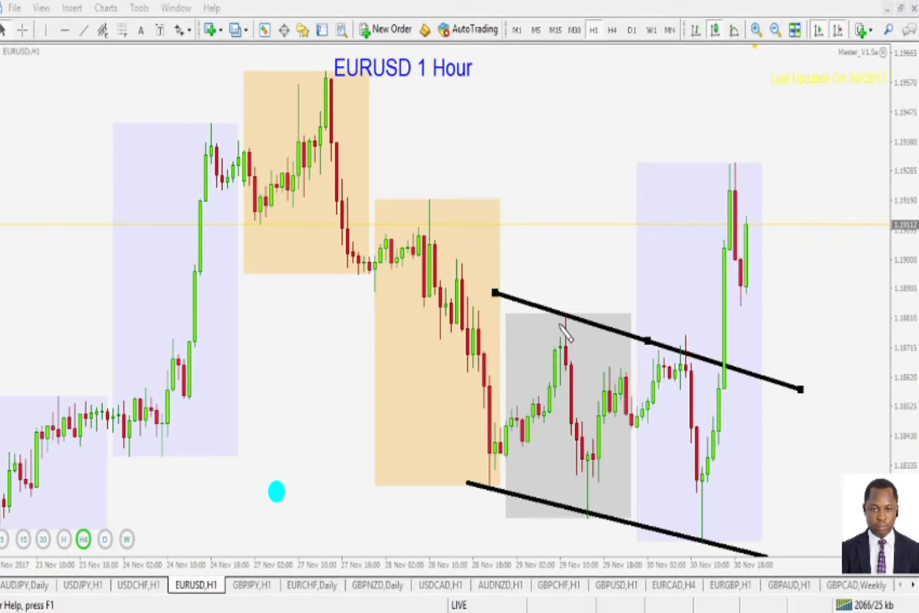
{"action": "left_click_drag", "start_coordinate": [527, 317], "coordinate": [764, 315]}
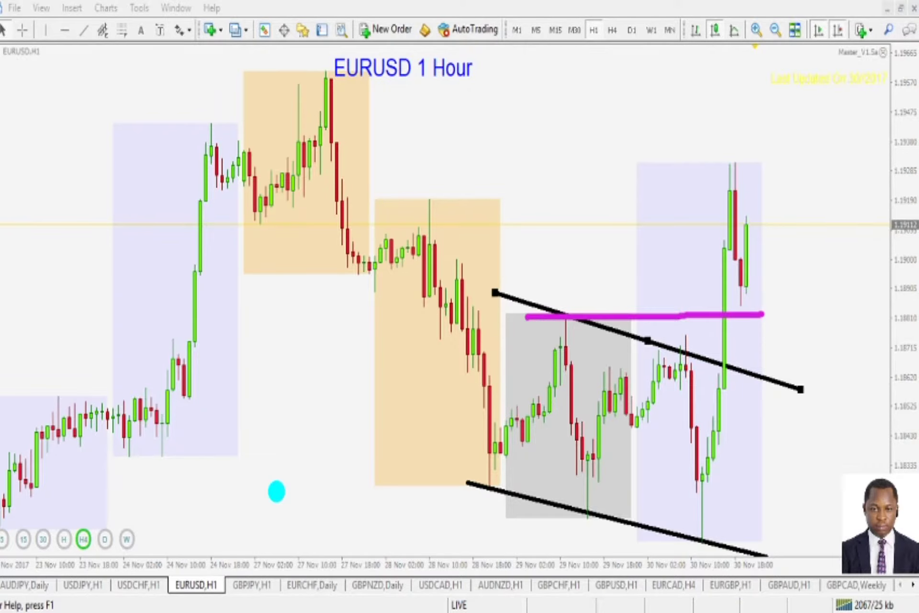
{"action": "key", "text": "Escape"}
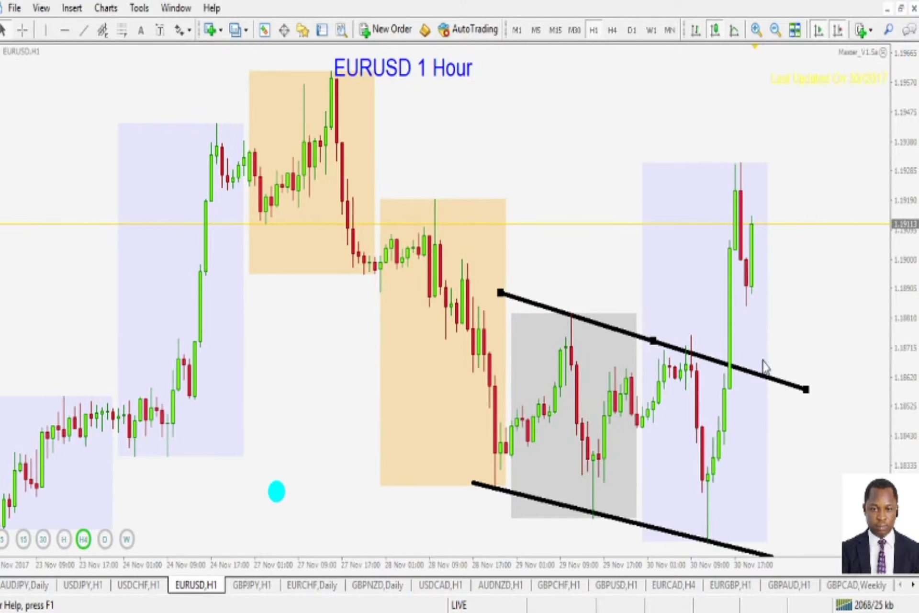
Level the upper black trendline horizontally at the 29 Nov high and extend it past the latest candle
{"action": "left_click_drag", "start_coordinate": [805, 390], "coordinate": [800, 294]}
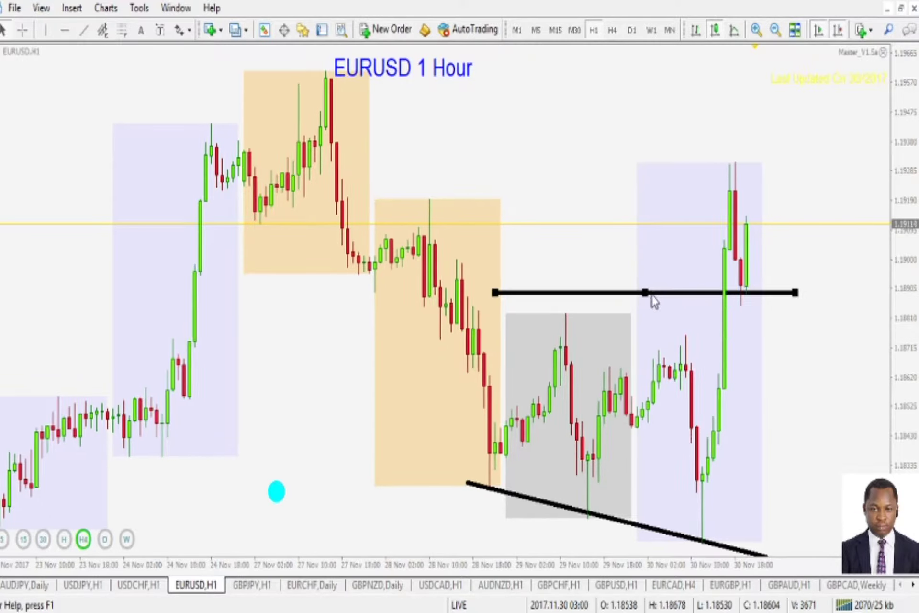
{"action": "left_click_drag", "start_coordinate": [651, 299], "coordinate": [640, 323]}
{"action": "double_click", "coordinate": [639, 316]}
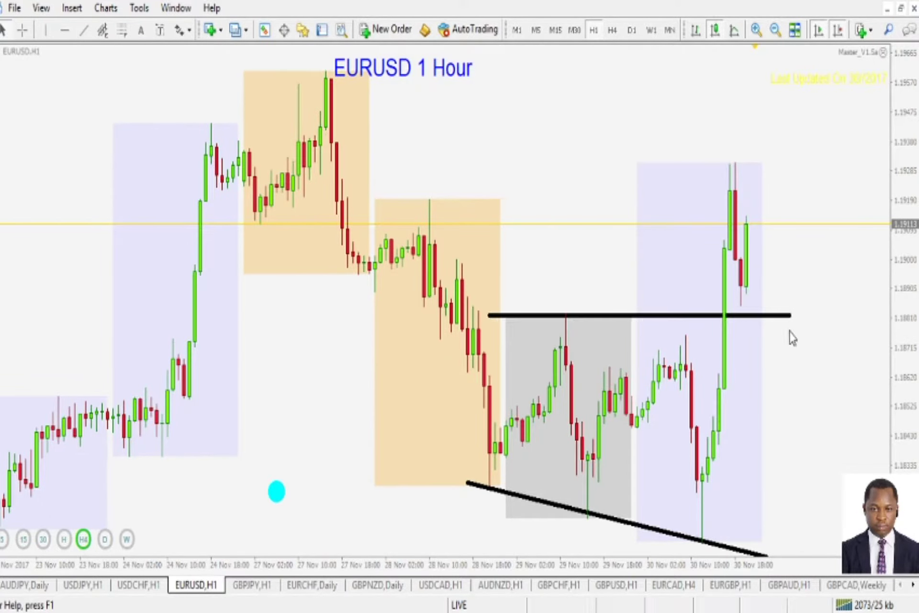
{"action": "left_click_drag", "start_coordinate": [791, 315], "coordinate": [822, 317]}
{"action": "double_click", "coordinate": [823, 317]}
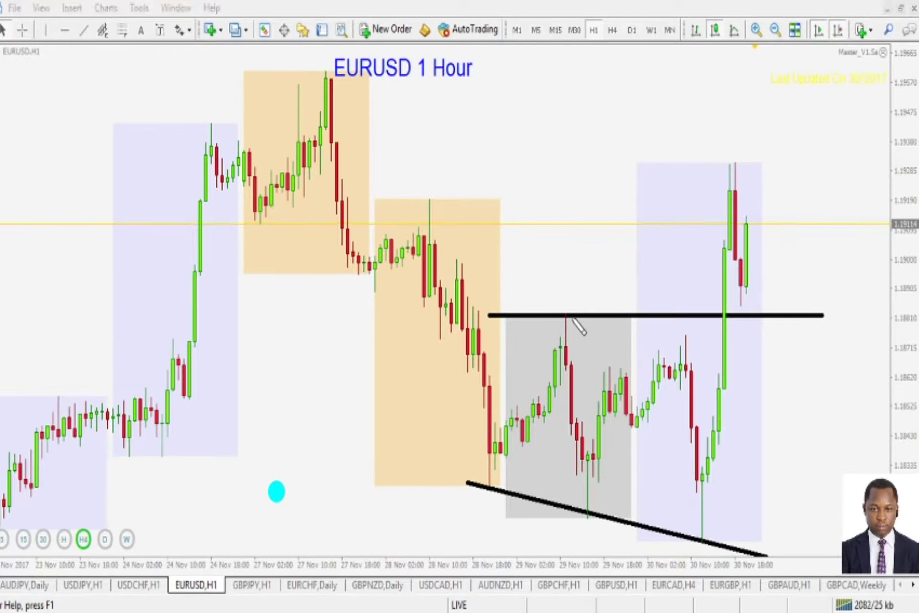
Ink over the horizontal resistance line at the 29 Nov high and just beneath it, and clear the ink
{"action": "left_click_drag", "start_coordinate": [570, 316], "coordinate": [814, 315]}
{"action": "left_click_drag", "start_coordinate": [498, 321], "coordinate": [818, 323]}
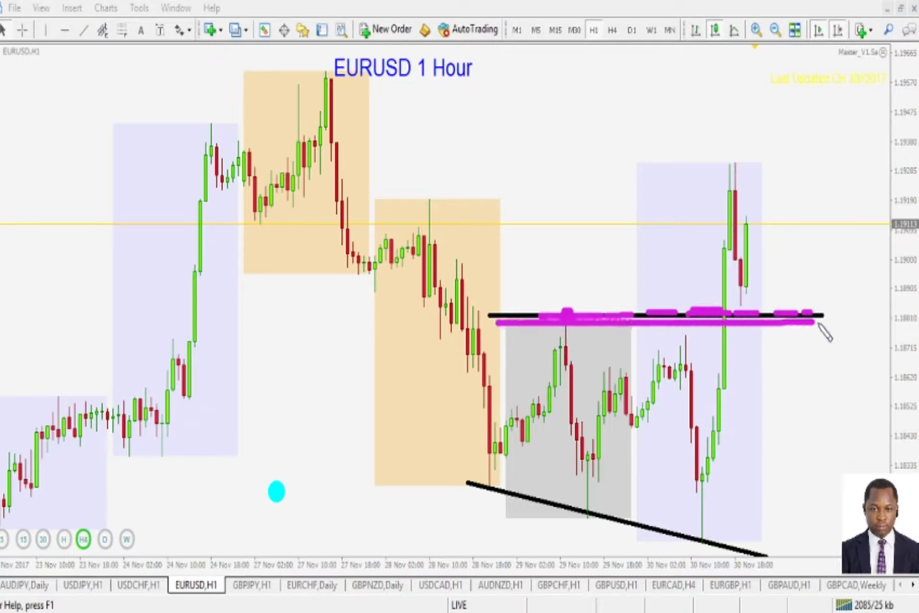
{"action": "key", "text": "Escape"}
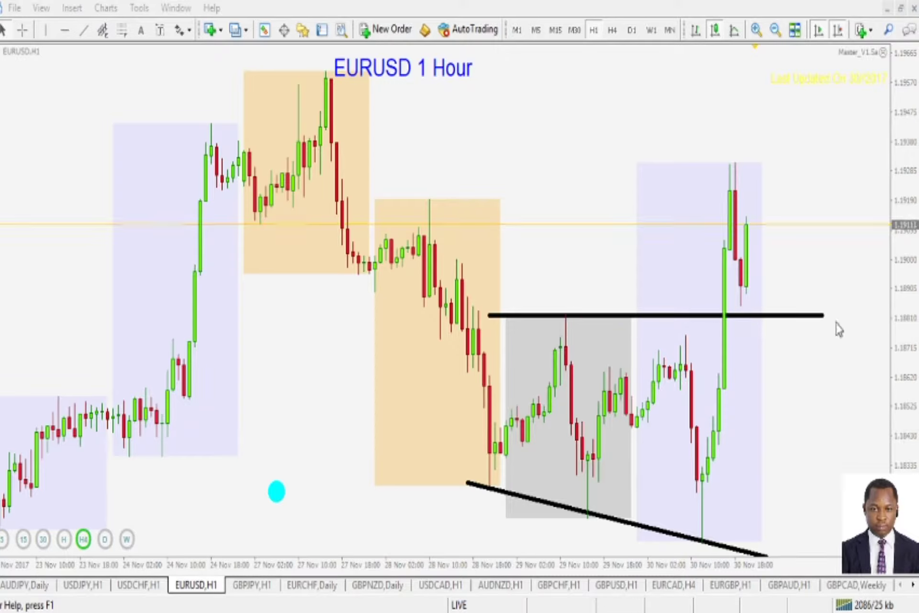
Restore the deleted green rising trendline and delete the lower black channel line
{"action": "right_click", "coordinate": [660, 536]}
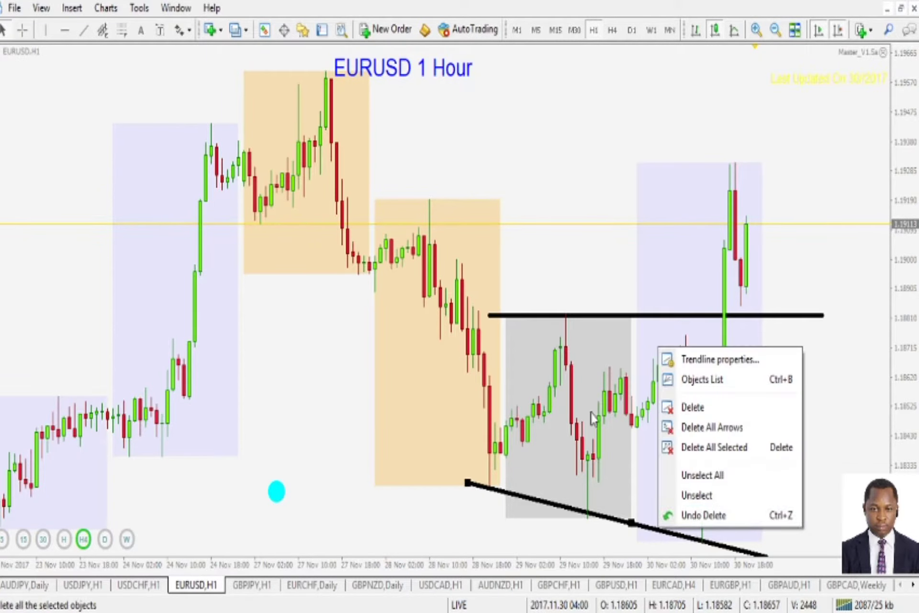
{"action": "left_click", "coordinate": [565, 402]}
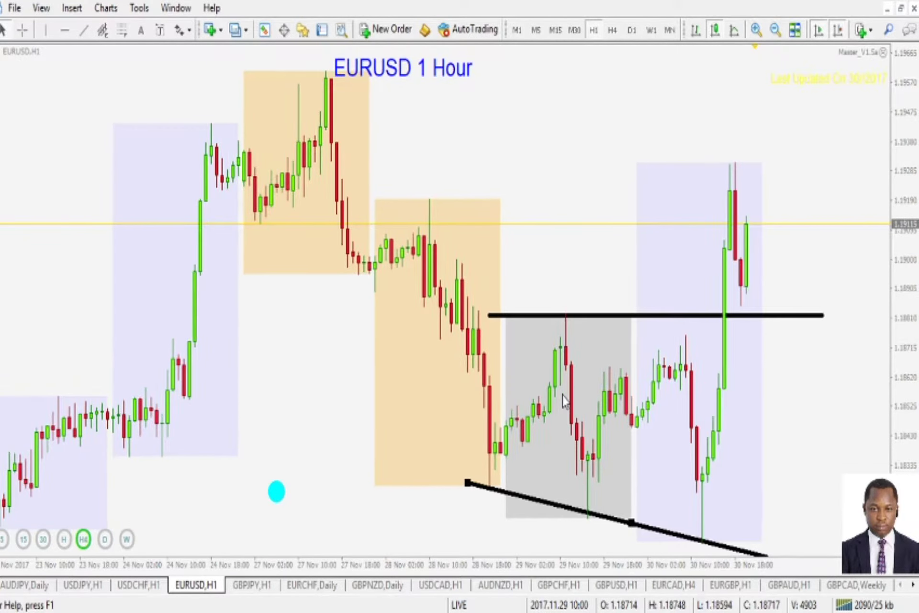
{"action": "right_click", "coordinate": [649, 527]}
{"action": "left_click", "coordinate": [685, 406]}
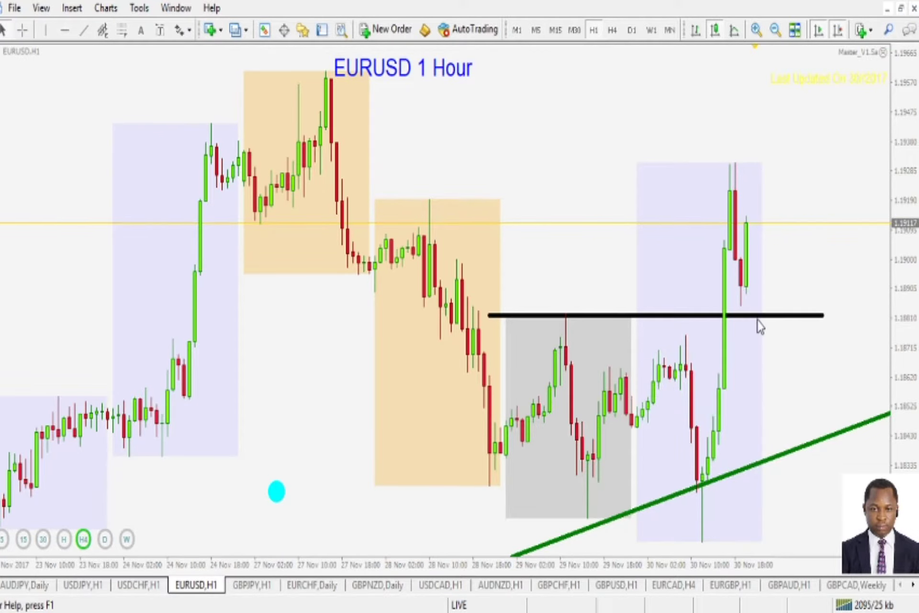
Tilt the remaining black line upward along the 29 and 30 Nov highs to the latest pullback low, extending it past the latest candle
{"action": "double_click", "coordinate": [756, 316]}
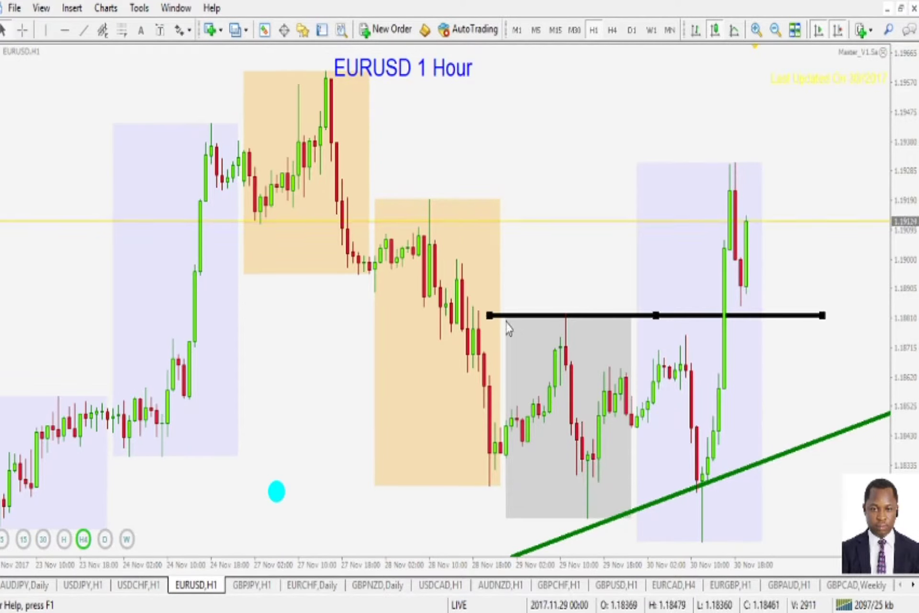
{"action": "left_click_drag", "start_coordinate": [489, 316], "coordinate": [577, 383]}
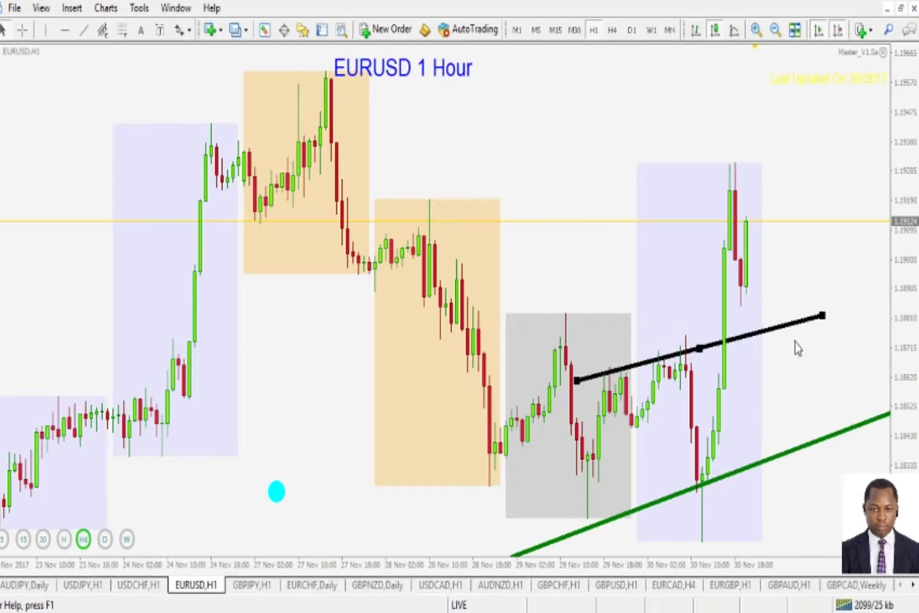
{"action": "left_click_drag", "start_coordinate": [823, 316], "coordinate": [817, 276]}
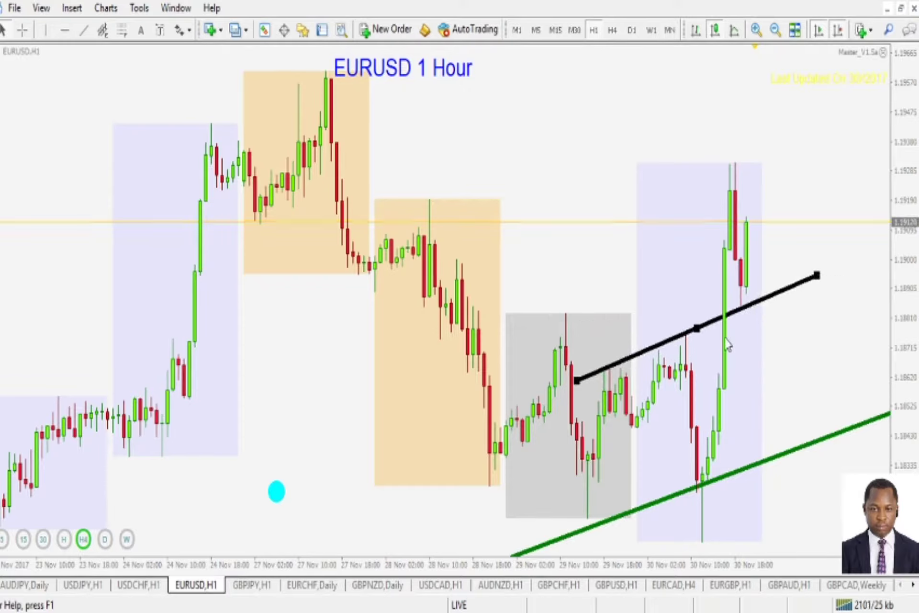
{"action": "left_click_drag", "start_coordinate": [579, 380], "coordinate": [589, 381]}
{"action": "double_click", "coordinate": [588, 381]}
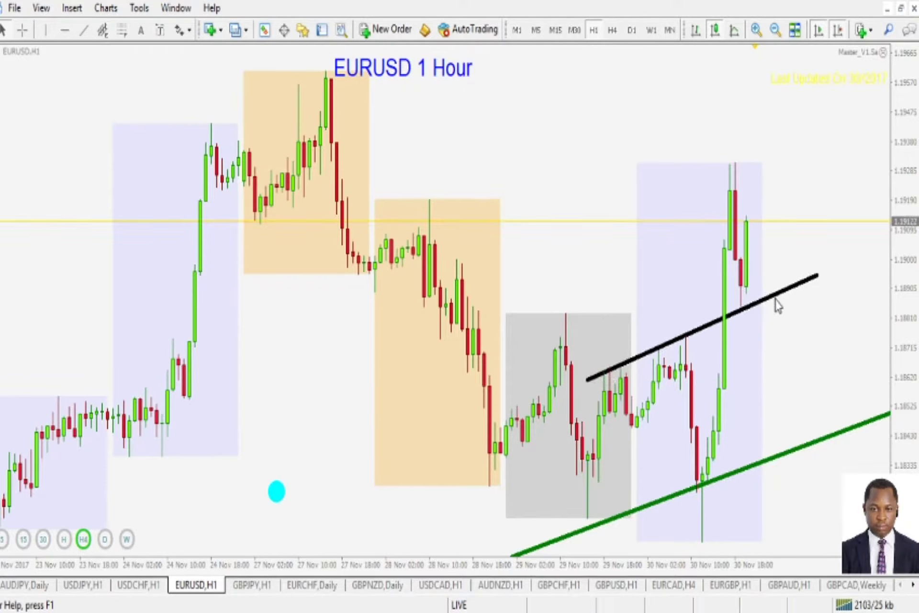
{"action": "double_click", "coordinate": [814, 278]}
{"action": "mouse_move", "coordinate": [817, 276]}
{"action": "left_mouse_down"}
{"action": "mouse_move", "coordinate": [810, 287]}
{"action": "mouse_move", "coordinate": [827, 269]}
{"action": "left_mouse_up"}
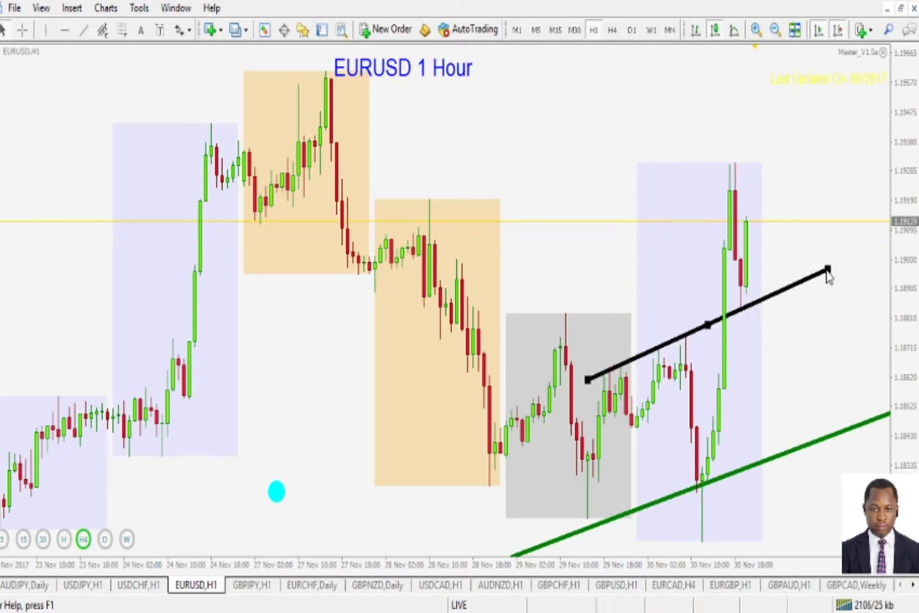
{"action": "double_click", "coordinate": [828, 270]}
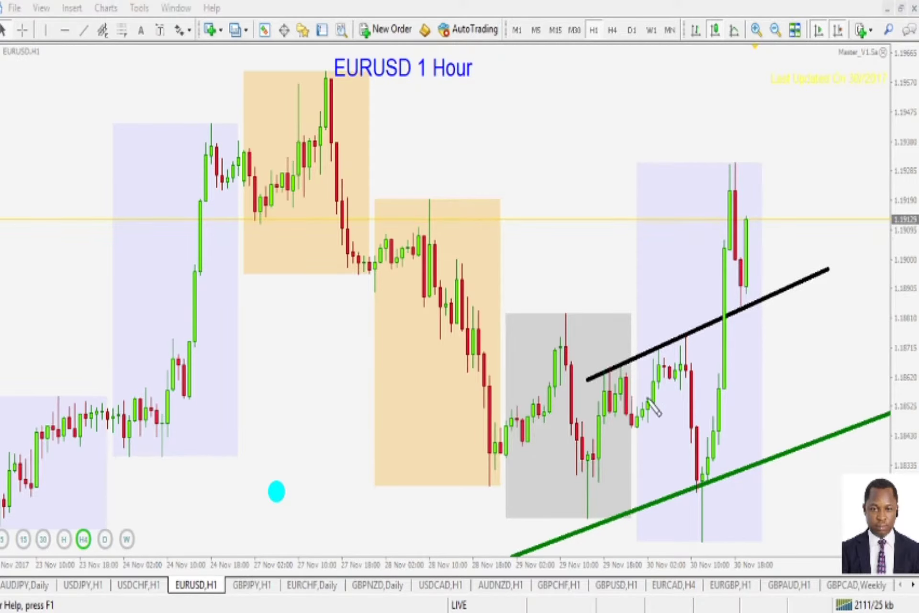
Ink the touch points along the rising black line, the pullback to it and upward arrows, and clear the ink
{"action": "mouse_move", "coordinate": [605, 365]}
{"action": "left_mouse_down"}
{"action": "mouse_move", "coordinate": [604, 373]}
{"action": "mouse_move", "coordinate": [687, 348]}
{"action": "mouse_move", "coordinate": [742, 311]}
{"action": "left_mouse_up"}
{"action": "left_click", "coordinate": [652, 352]}
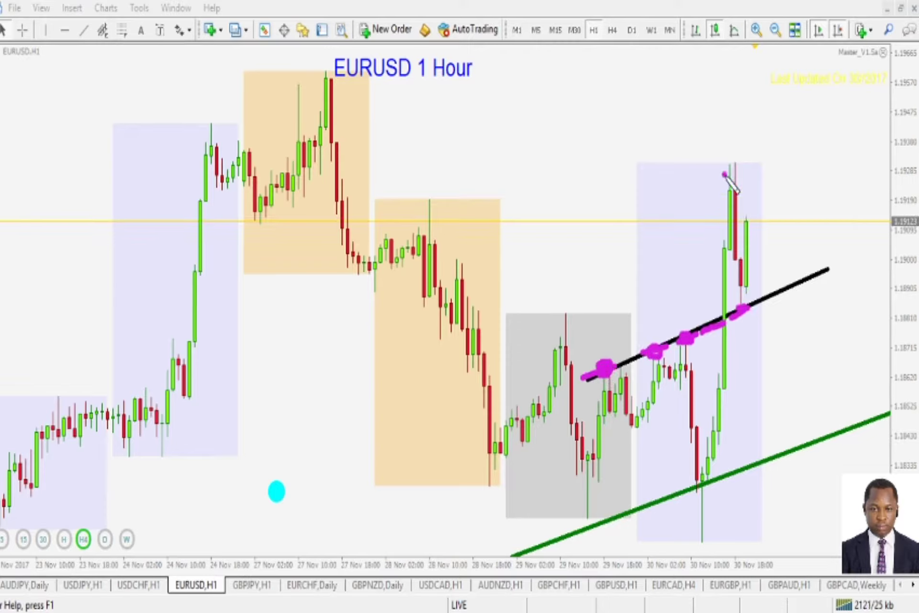
{"action": "mouse_move", "coordinate": [726, 174]}
{"action": "left_mouse_down"}
{"action": "mouse_move", "coordinate": [746, 309]}
{"action": "mouse_move", "coordinate": [754, 196]}
{"action": "mouse_move", "coordinate": [767, 213]}
{"action": "mouse_move", "coordinate": [774, 126]}
{"action": "mouse_move", "coordinate": [799, 143]}
{"action": "left_mouse_up"}
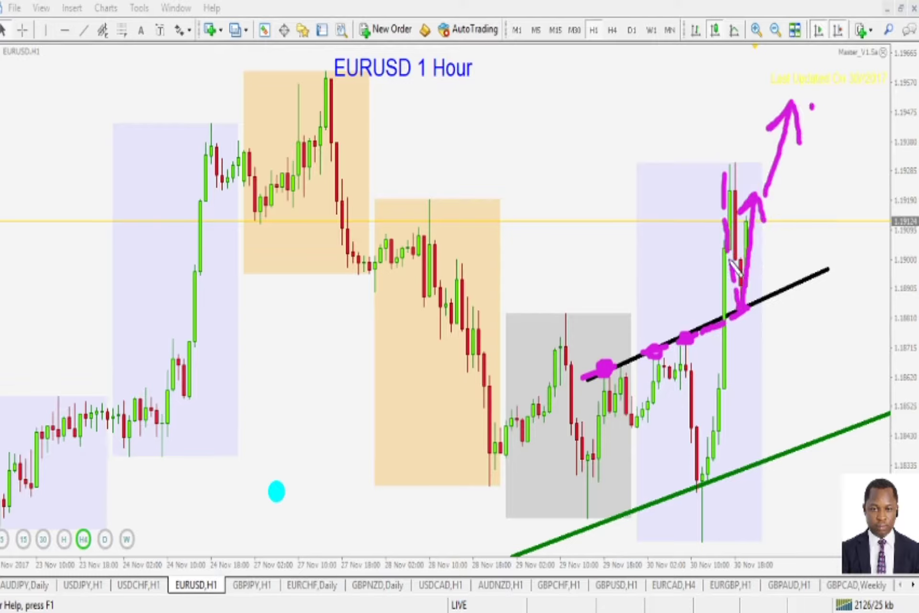
{"action": "key", "text": "Escape"}
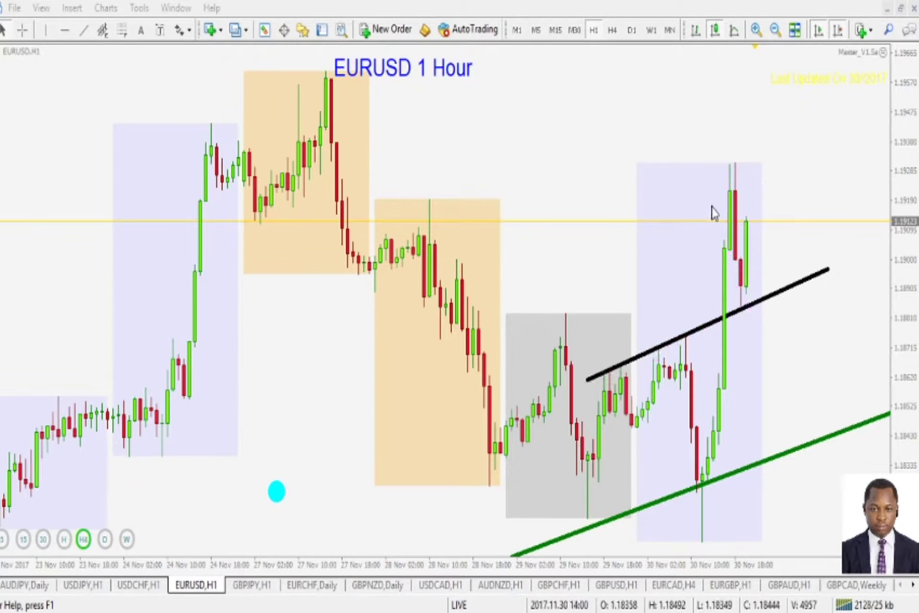
Move the black line to the 27 Nov high, level it horizontally and extend it past the latest candle
{"action": "left_click_drag", "start_coordinate": [910, 259], "coordinate": [910, 307]}
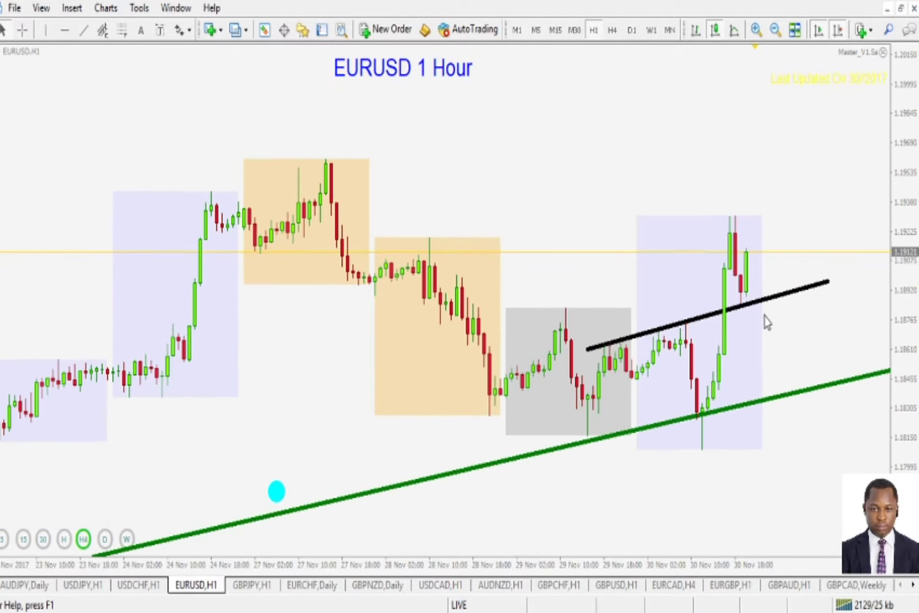
{"action": "double_click", "coordinate": [694, 328]}
{"action": "left_click_drag", "start_coordinate": [694, 328], "coordinate": [371, 131]}
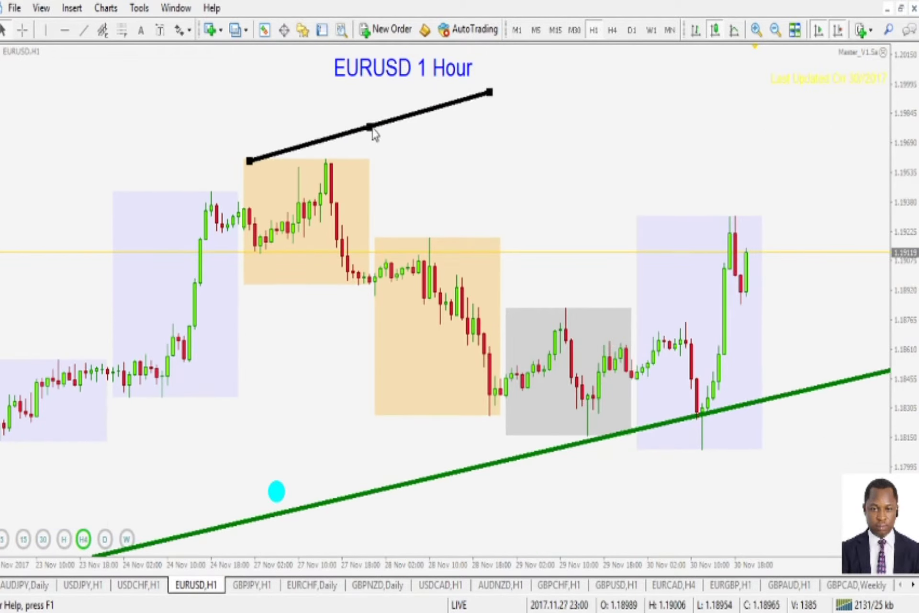
{"action": "left_click_drag", "start_coordinate": [491, 96], "coordinate": [847, 164]}
{"action": "left_click_drag", "start_coordinate": [546, 164], "coordinate": [545, 165]}
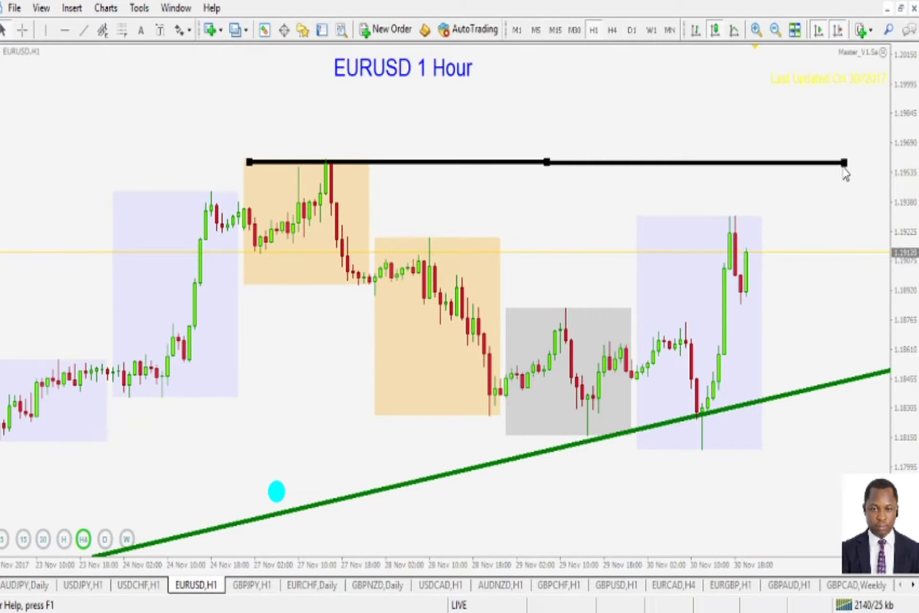
{"action": "left_click", "coordinate": [835, 196]}
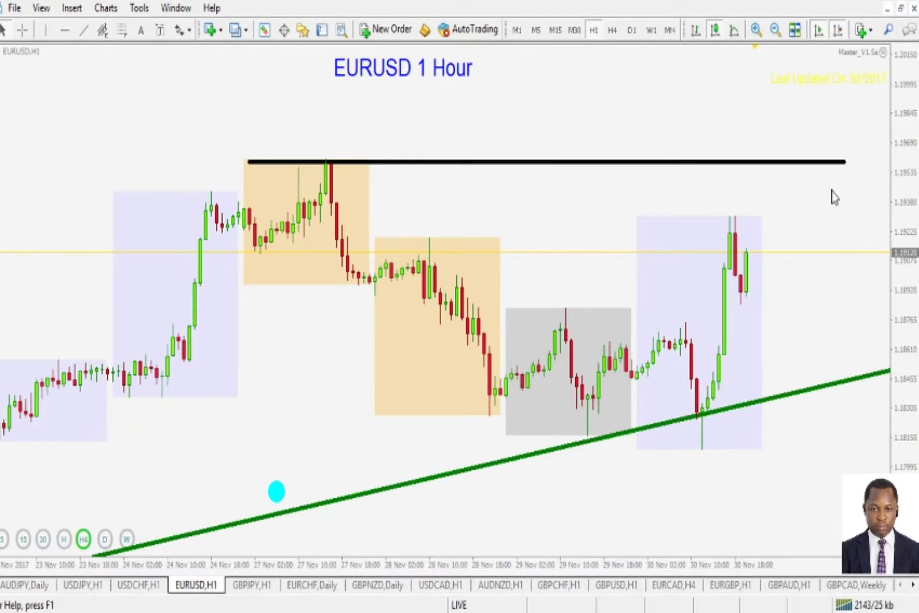
Enlarge the price scale, ink a rise from the latest candle and a stroke along the 27 Nov resistance line, and clear the ink
{"action": "left_click_drag", "start_coordinate": [896, 282], "coordinate": [900, 237]}
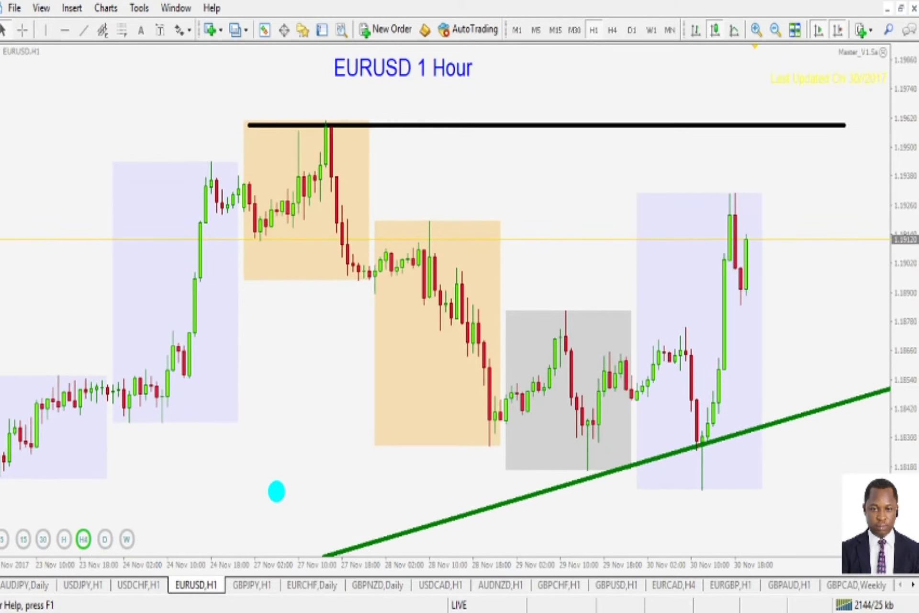
{"action": "mouse_move", "coordinate": [751, 280]}
{"action": "left_mouse_down"}
{"action": "mouse_move", "coordinate": [759, 158]}
{"action": "mouse_move", "coordinate": [751, 143]}
{"action": "mouse_move", "coordinate": [774, 149]}
{"action": "left_mouse_up"}
{"action": "mouse_move", "coordinate": [336, 128]}
{"action": "left_mouse_down"}
{"action": "mouse_move", "coordinate": [317, 128]}
{"action": "mouse_move", "coordinate": [796, 133]}
{"action": "left_mouse_up"}
{"action": "key", "text": "Escape"}
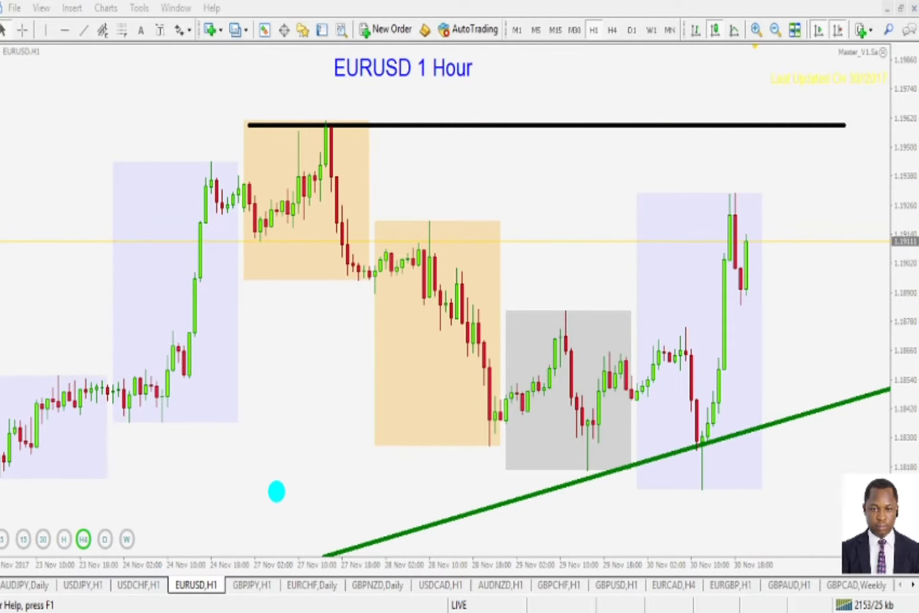
Ink horizontal marks across the latest candles and a stroke above the 28 and 29 Nov sessions, clearing the ink each time
{"action": "left_click_drag", "start_coordinate": [721, 242], "coordinate": [777, 242]}
{"action": "left_click_drag", "start_coordinate": [712, 269], "coordinate": [784, 267]}
{"action": "mouse_move", "coordinate": [722, 287]}
{"action": "left_mouse_down"}
{"action": "mouse_move", "coordinate": [784, 288]}
{"action": "mouse_move", "coordinate": [712, 298]}
{"action": "mouse_move", "coordinate": [784, 269]}
{"action": "left_mouse_up"}
{"action": "key", "text": "Escape"}
{"action": "mouse_move", "coordinate": [421, 176]}
{"action": "left_mouse_down"}
{"action": "mouse_move", "coordinate": [447, 207]}
{"action": "mouse_move", "coordinate": [520, 209]}
{"action": "mouse_move", "coordinate": [544, 194]}
{"action": "mouse_move", "coordinate": [551, 213]}
{"action": "mouse_move", "coordinate": [587, 203]}
{"action": "left_mouse_up"}
{"action": "key", "text": "Escape"}
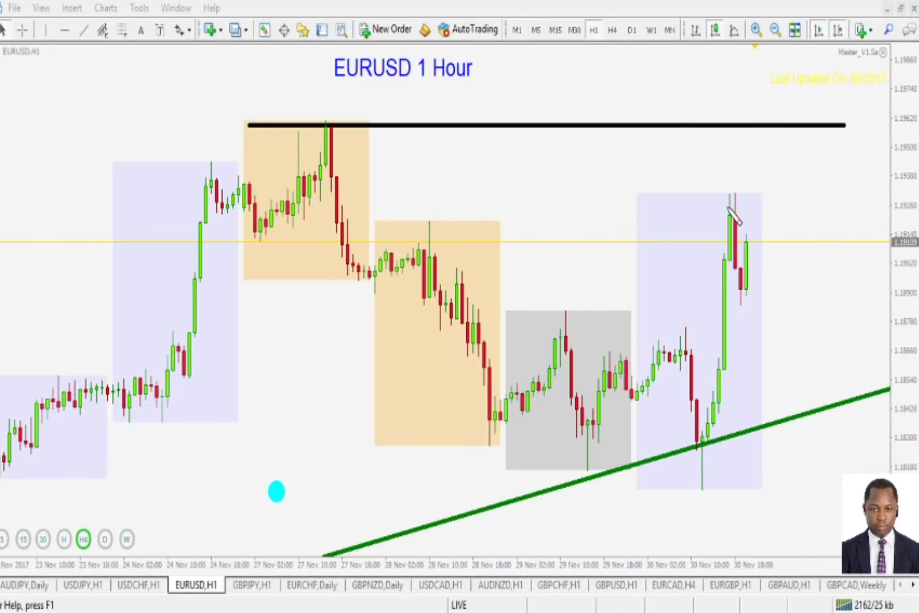
Ink dashes at the latest swing's high and low, trace the 27 Nov resistance and mark the gap below it, and clear the ink
{"action": "left_click_drag", "start_coordinate": [695, 185], "coordinate": [785, 180]}
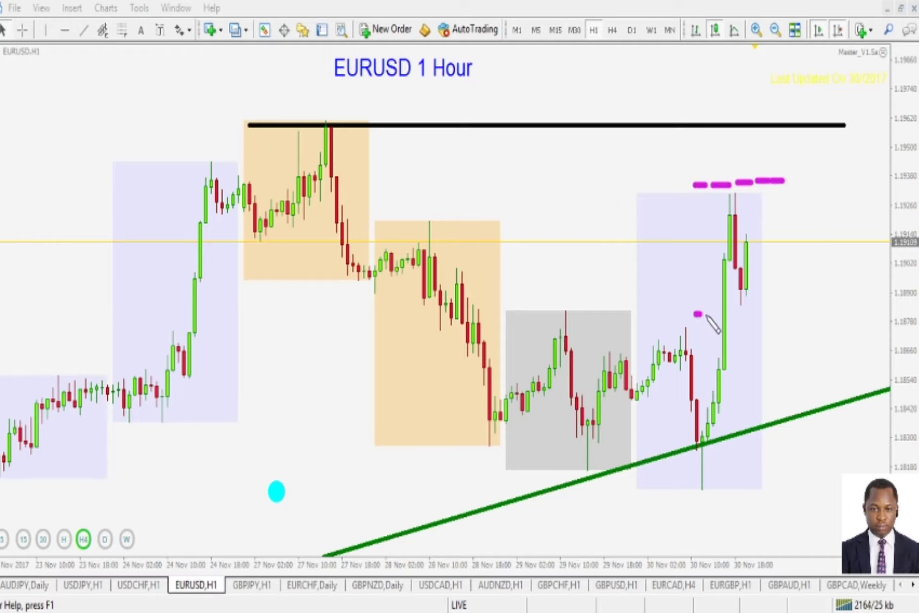
{"action": "left_click_drag", "start_coordinate": [695, 314], "coordinate": [820, 310]}
{"action": "mouse_move", "coordinate": [302, 126]}
{"action": "left_mouse_down"}
{"action": "mouse_move", "coordinate": [786, 129]}
{"action": "mouse_move", "coordinate": [745, 169]}
{"action": "mouse_move", "coordinate": [767, 181]}
{"action": "left_mouse_up"}
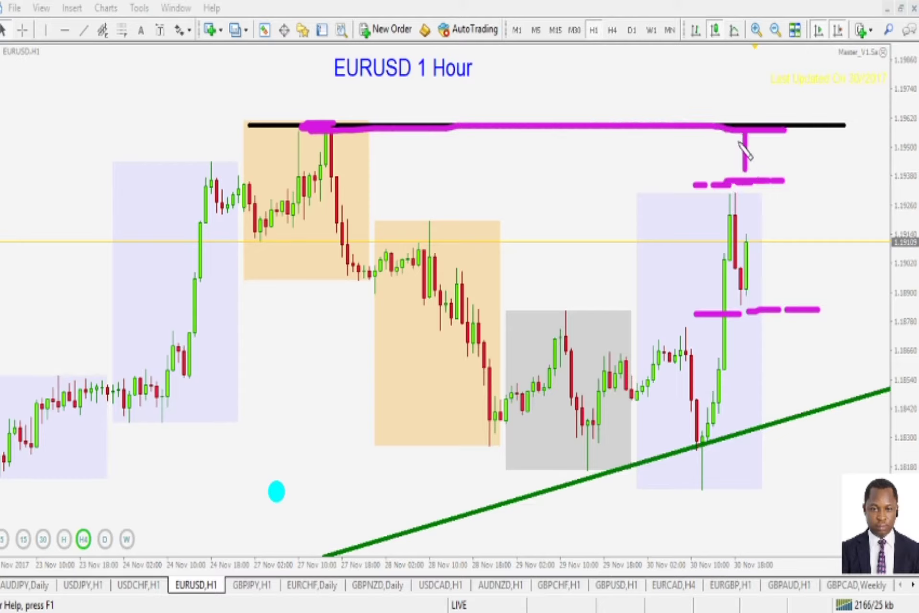
{"action": "mouse_move", "coordinate": [737, 123]}
{"action": "left_mouse_down"}
{"action": "mouse_move", "coordinate": [743, 190]}
{"action": "mouse_move", "coordinate": [758, 127]}
{"action": "left_mouse_up"}
{"action": "left_click_drag", "start_coordinate": [709, 181], "coordinate": [765, 178]}
{"action": "left_click_drag", "start_coordinate": [800, 147], "coordinate": [833, 174]}
{"action": "left_click_drag", "start_coordinate": [828, 153], "coordinate": [817, 195]}
{"action": "key", "text": "Escape"}
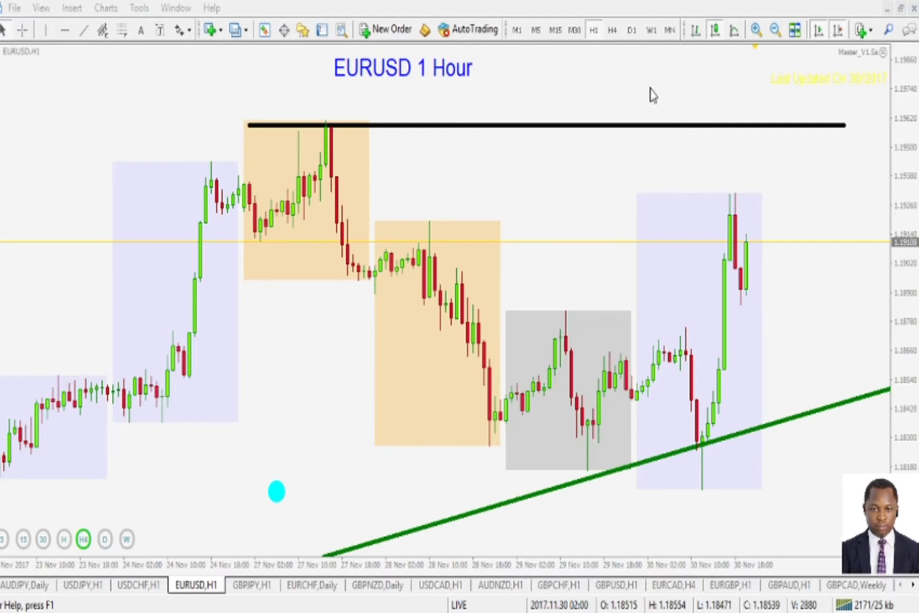
Switch the EURUSD chart to the daily timeframe and ink over the open buy order's entry level
{"action": "left_click", "coordinate": [632, 29]}
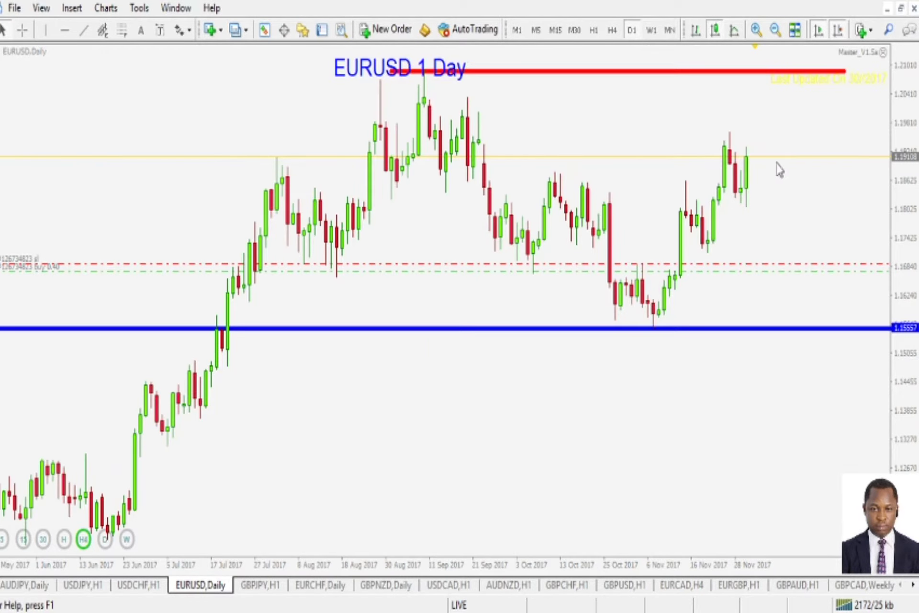
{"action": "left_click", "coordinate": [276, 491]}
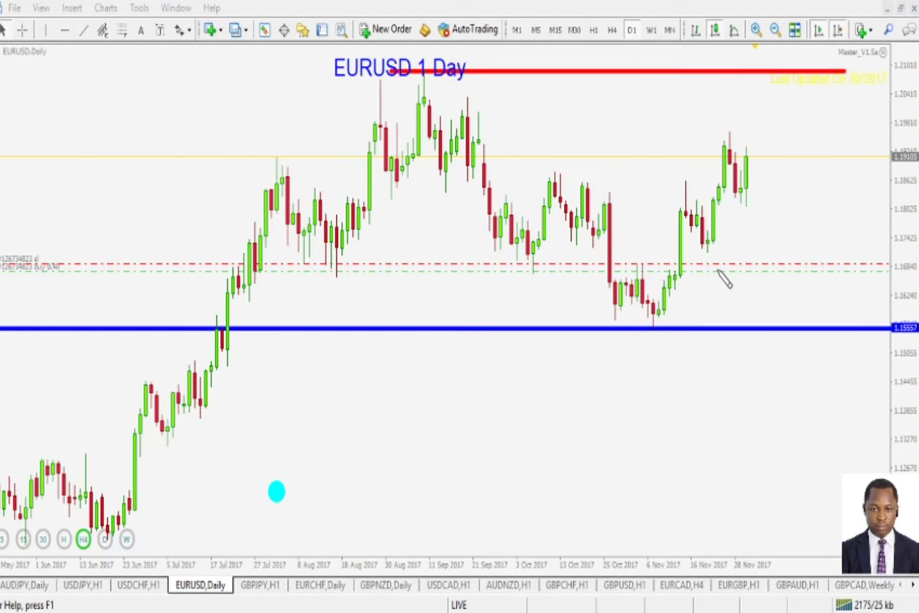
{"action": "mouse_move", "coordinate": [718, 271]}
{"action": "left_mouse_down"}
{"action": "mouse_move", "coordinate": [770, 269]}
{"action": "mouse_move", "coordinate": [762, 270]}
{"action": "left_mouse_up"}
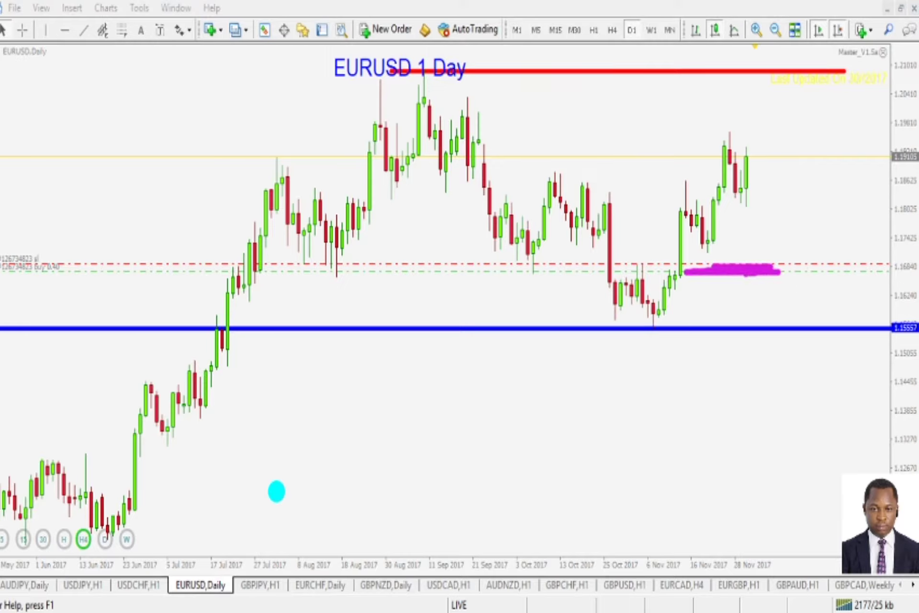
Replace the entry-level ink with a support line from the late-September candles, arrows into and up from the latest pullback, and clear it
{"action": "key", "text": "ctrl+z"}
{"action": "mouse_move", "coordinate": [494, 195]}
{"action": "left_mouse_down"}
{"action": "mouse_move", "coordinate": [775, 192]}
{"action": "mouse_move", "coordinate": [741, 190]}
{"action": "left_mouse_up"}
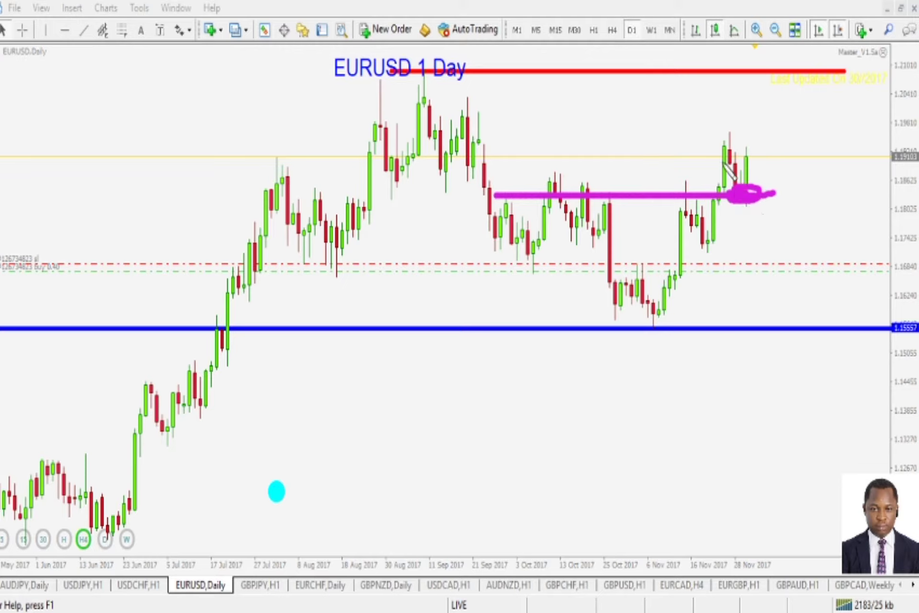
{"action": "mouse_move", "coordinate": [712, 130]}
{"action": "left_mouse_down"}
{"action": "mouse_move", "coordinate": [751, 197]}
{"action": "mouse_move", "coordinate": [771, 98]}
{"action": "mouse_move", "coordinate": [779, 140]}
{"action": "left_mouse_up"}
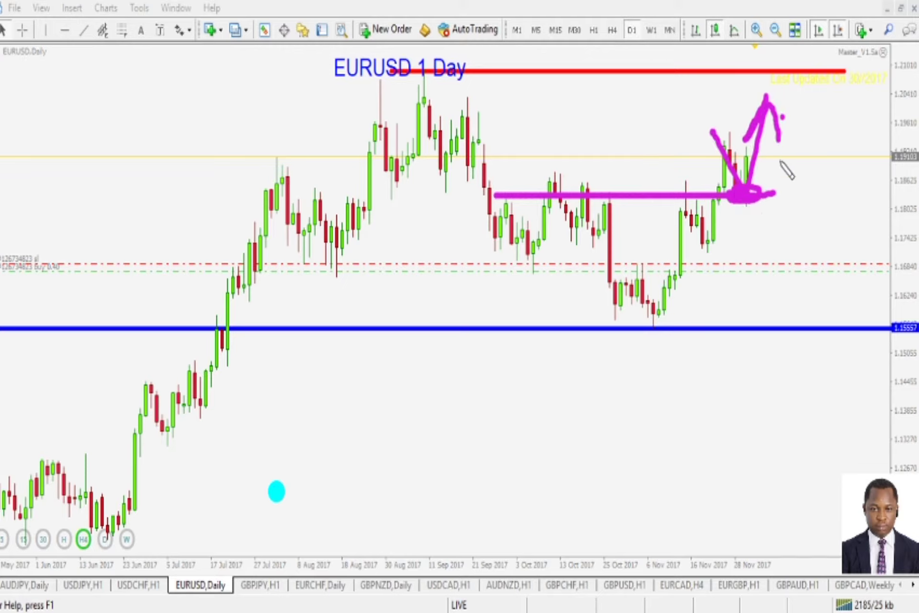
{"action": "key", "text": "Escape"}
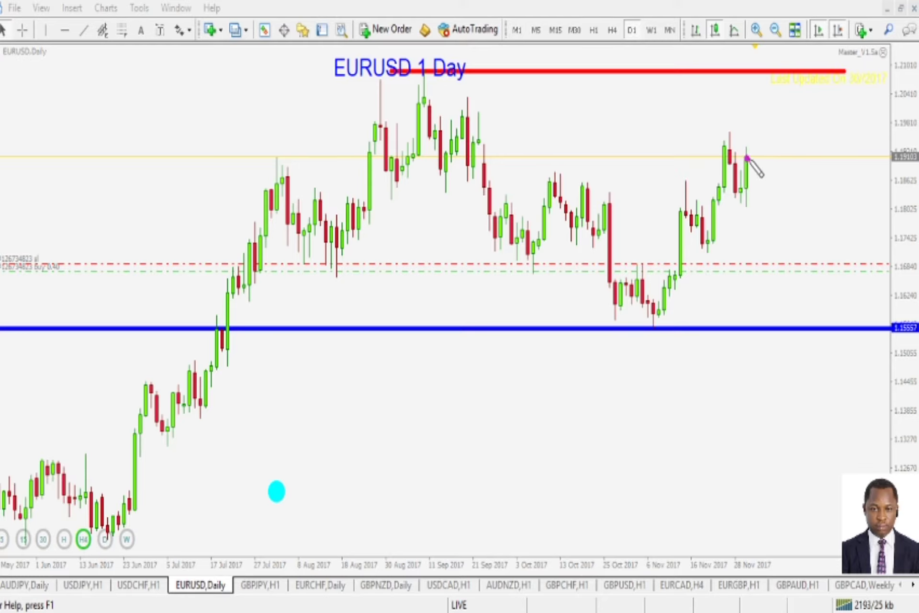
Ink an arrow with a small dip from the latest daily candle up to the red resistance line, and clear the ink
{"action": "mouse_move", "coordinate": [760, 172]}
{"action": "left_mouse_down"}
{"action": "mouse_move", "coordinate": [772, 72]}
{"action": "mouse_move", "coordinate": [778, 103]}
{"action": "left_mouse_up"}
{"action": "left_click", "coordinate": [783, 88]}
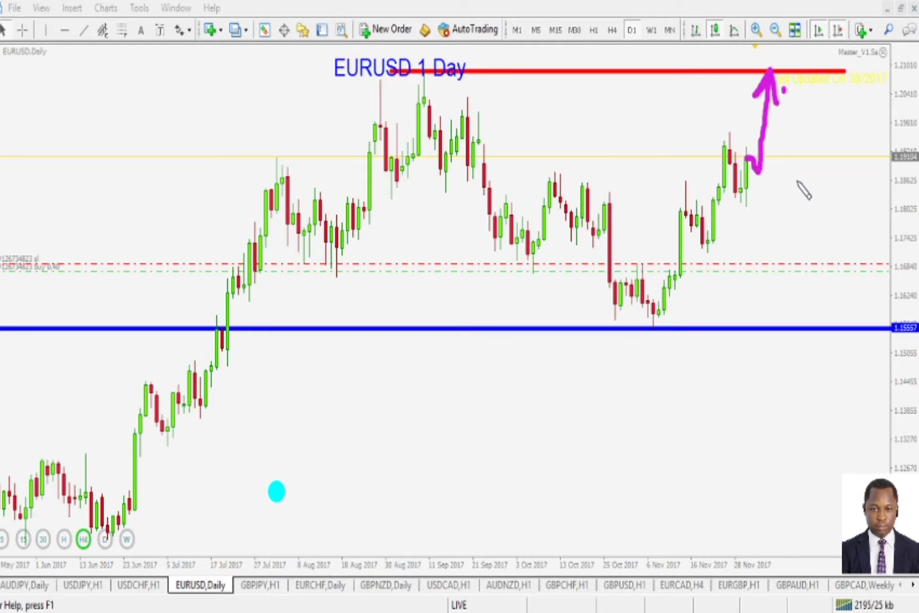
{"action": "key", "text": "Escape"}
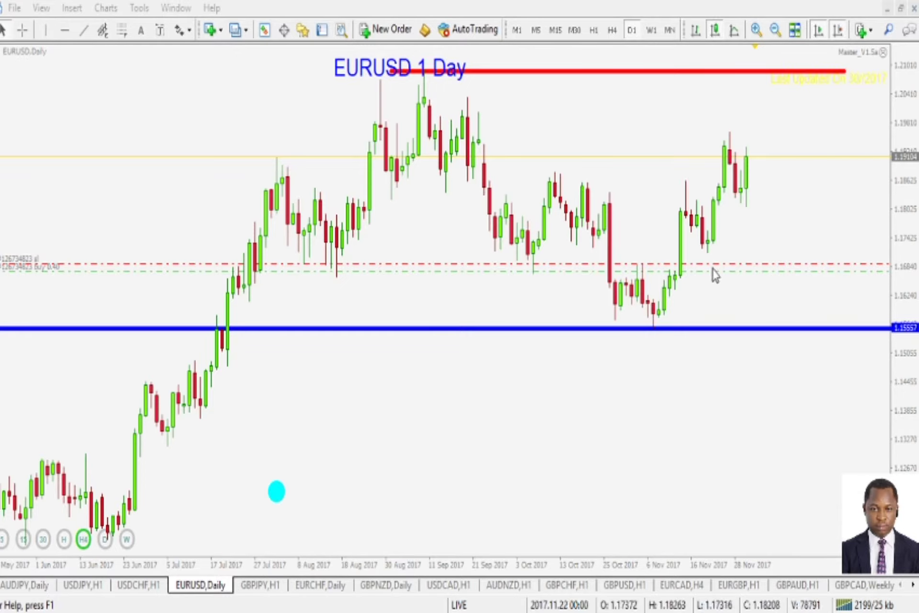
Compress the daily chart's price scale and ink strokes just beneath the red resistance line, from the late-August high to the latest candles
{"action": "left_click_drag", "start_coordinate": [896, 196], "coordinate": [893, 222]}
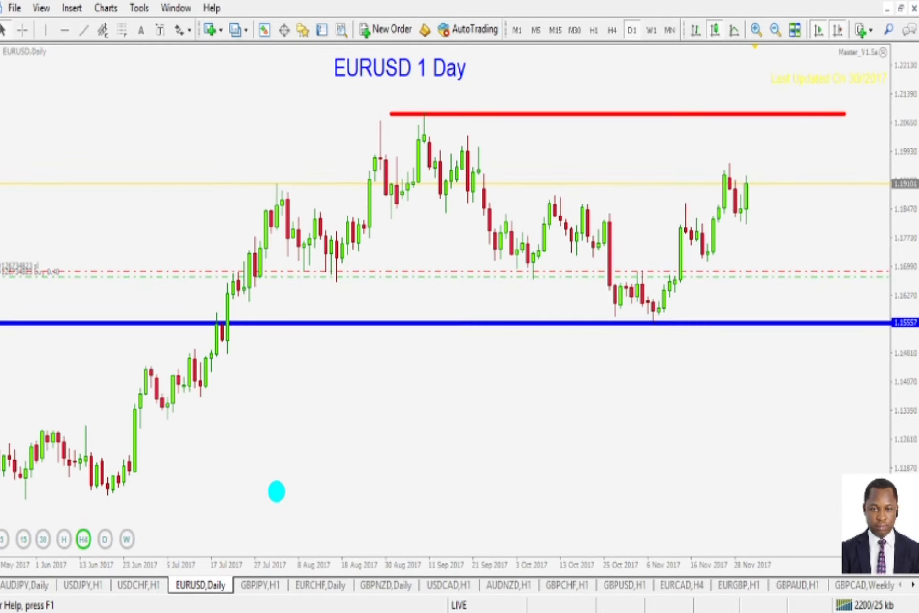
{"action": "key", "text": "ctrl+shift+d"}
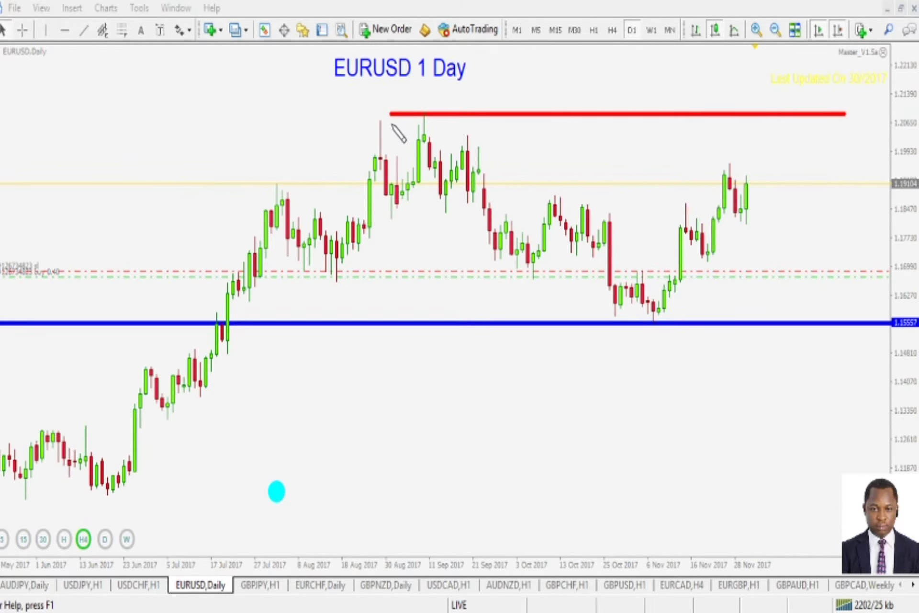
{"action": "left_click_drag", "start_coordinate": [367, 121], "coordinate": [772, 122]}
{"action": "left_click_drag", "start_coordinate": [703, 123], "coordinate": [762, 118]}
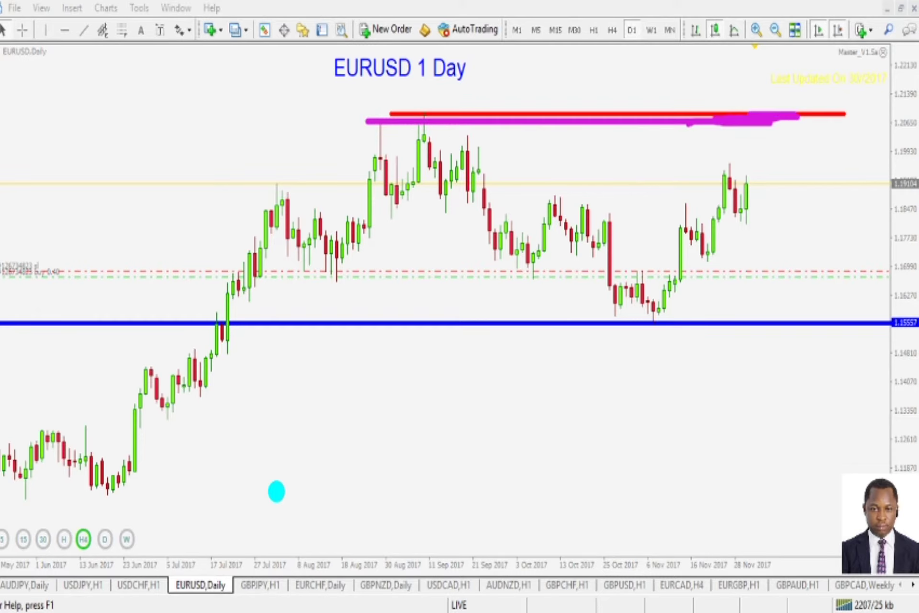
Switch the EURUSD chart to the monthly timeframe, enlarge the candles and compress the price scale to fit the descending channel
{"action": "left_click", "coordinate": [669, 30]}
{"action": "key", "text": "plus"}
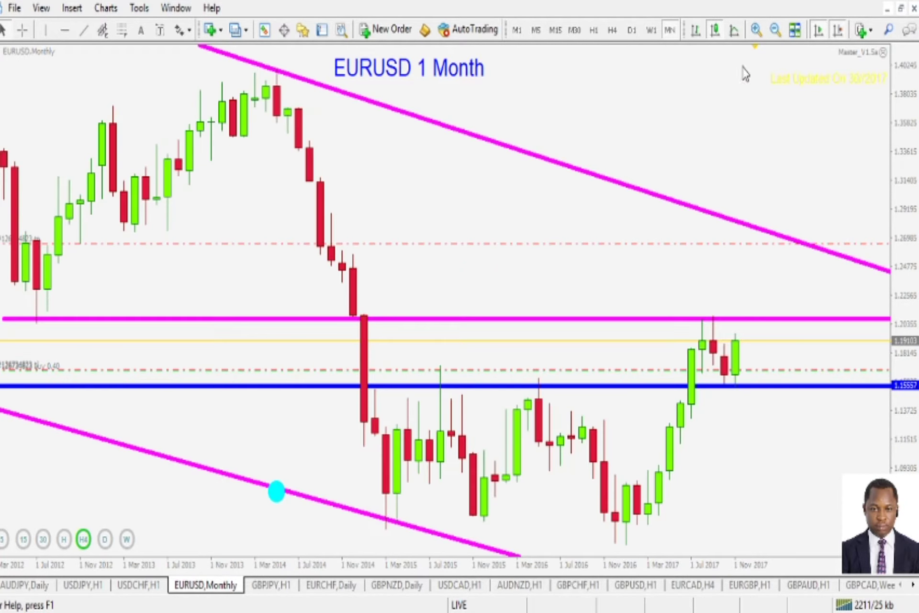
{"action": "left_click_drag", "start_coordinate": [905, 198], "coordinate": [905, 226]}
{"action": "left_click_drag", "start_coordinate": [851, 184], "coordinate": [873, 185]}
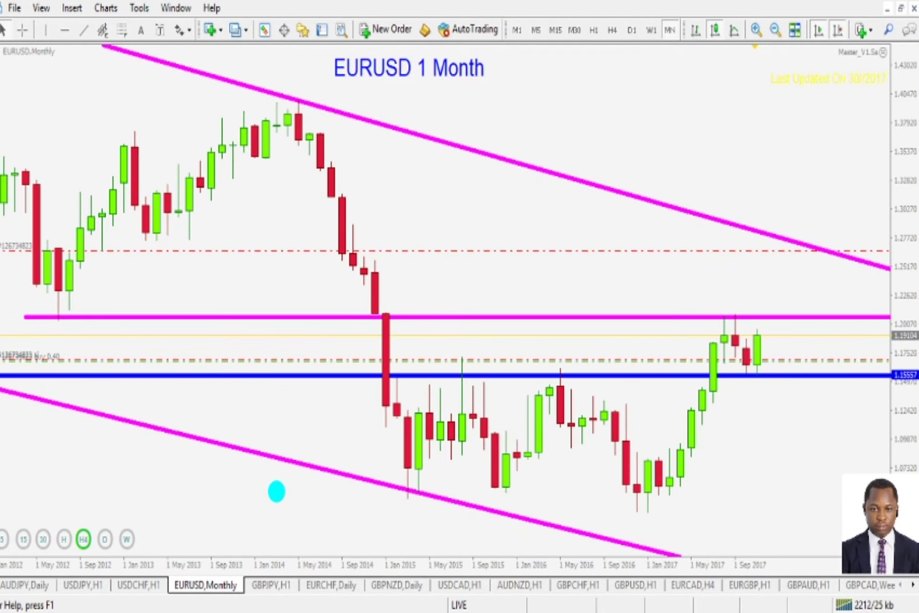
Ink dashes along the open order's take-profit level and a vertical bracket from the latest monthly candle up to it, and clear the ink
{"action": "left_click_drag", "start_coordinate": [535, 247], "coordinate": [655, 246]}
{"action": "left_click_drag", "start_coordinate": [687, 246], "coordinate": [742, 246]}
{"action": "left_click_drag", "start_coordinate": [763, 244], "coordinate": [823, 249]}
{"action": "left_click_drag", "start_coordinate": [714, 255], "coordinate": [848, 252]}
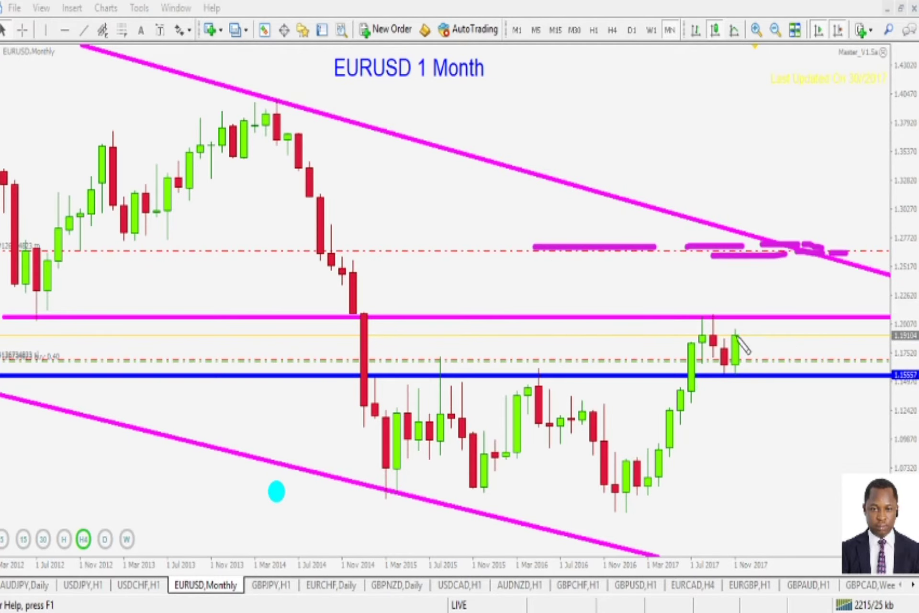
{"action": "mouse_move", "coordinate": [720, 331]}
{"action": "left_mouse_down"}
{"action": "mouse_move", "coordinate": [778, 327]}
{"action": "mouse_move", "coordinate": [745, 261]}
{"action": "mouse_move", "coordinate": [785, 256]}
{"action": "left_mouse_up"}
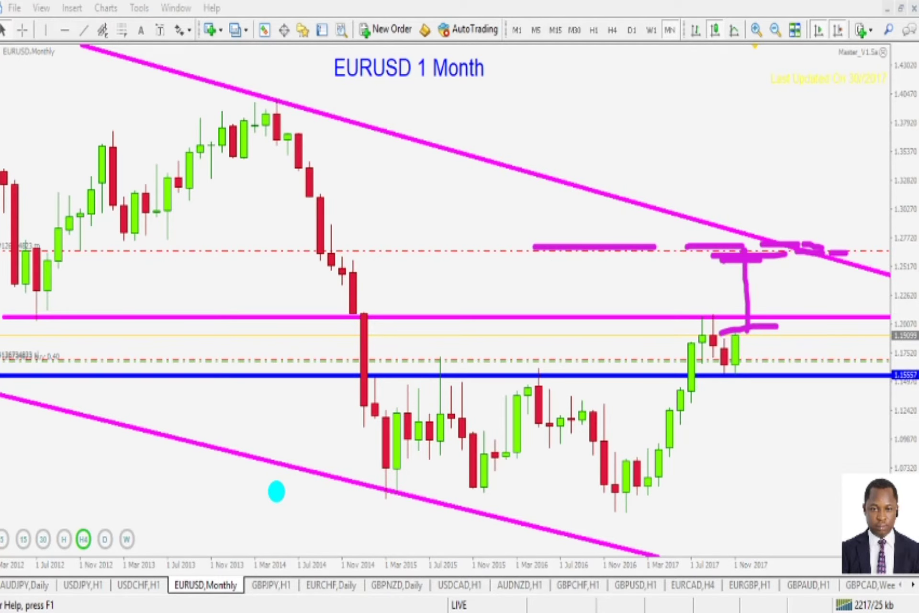
{"action": "key", "text": "Escape"}
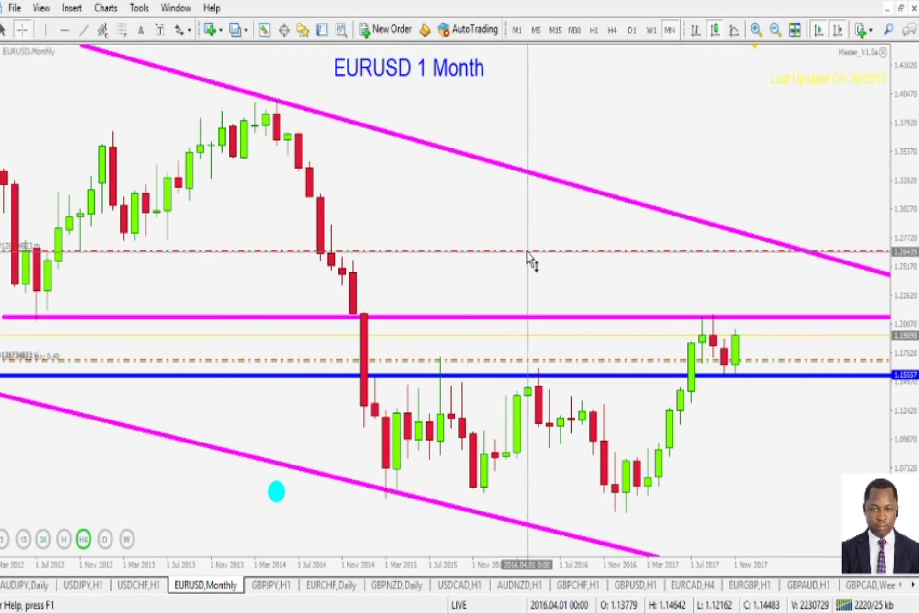
Inspect the take-profit level with the crosshair, ink a rising path from the latest monthly candle to that level, and clear the ink
{"action": "left_click_drag", "start_coordinate": [529, 251], "coordinate": [532, 254]}
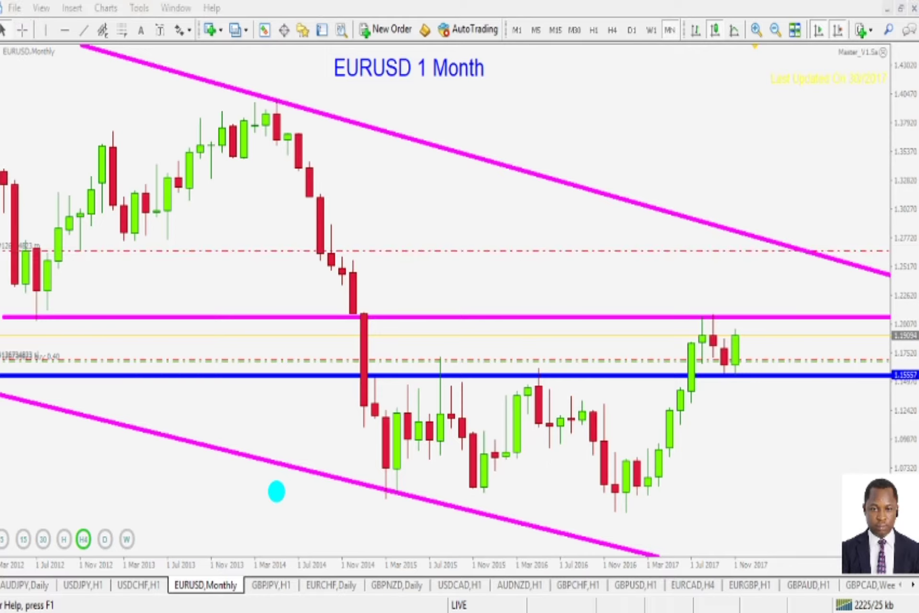
{"action": "left_click_drag", "start_coordinate": [749, 344], "coordinate": [766, 254]}
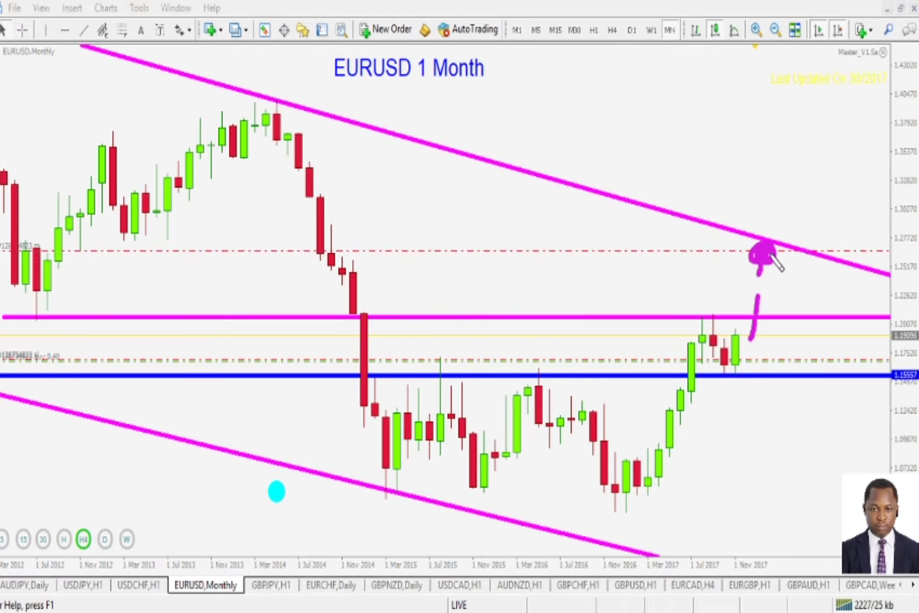
{"action": "left_click", "coordinate": [733, 327]}
{"action": "left_click_drag", "start_coordinate": [736, 330], "coordinate": [765, 260]}
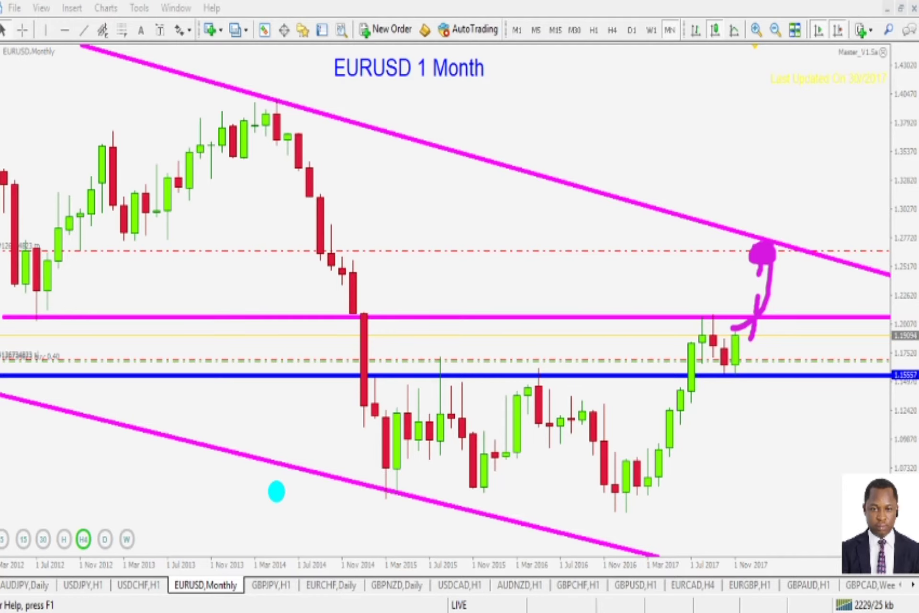
{"action": "key", "text": "Escape"}
Zoom out the monthly EURUSD chart and step down through the weekly, daily and 4-hour timeframes to the 1-hour chart
{"action": "left_click", "coordinate": [776, 30]}
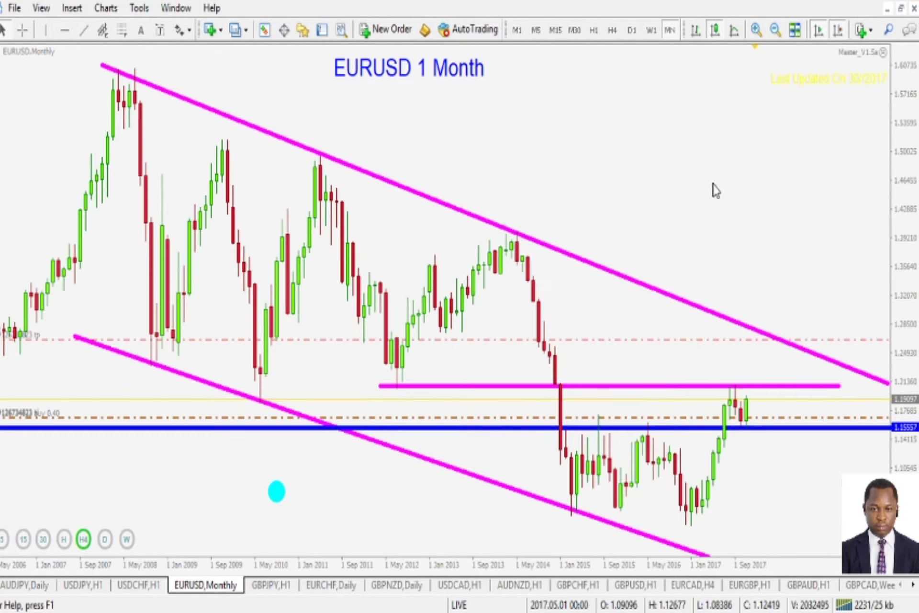
{"action": "left_click", "coordinate": [652, 29]}
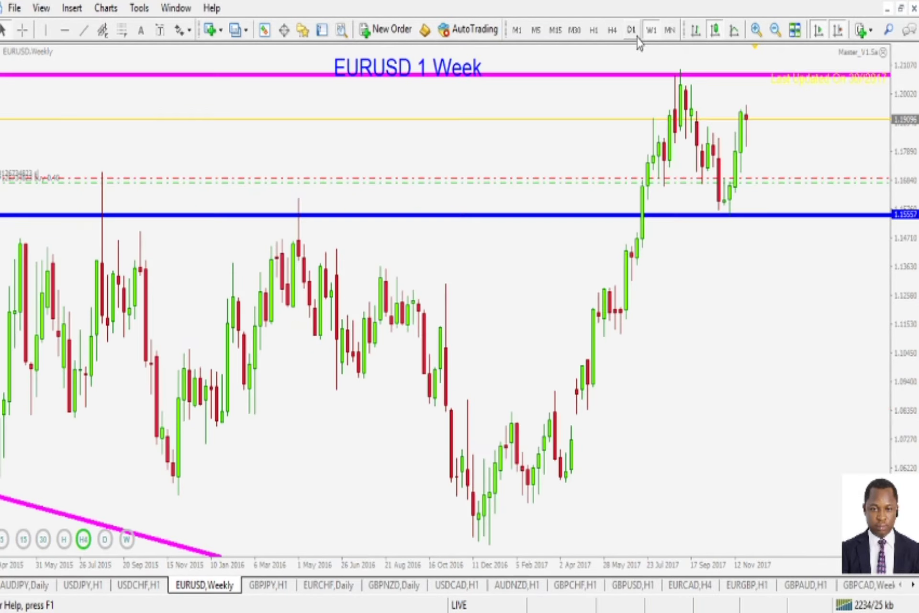
{"action": "left_click", "coordinate": [632, 30]}
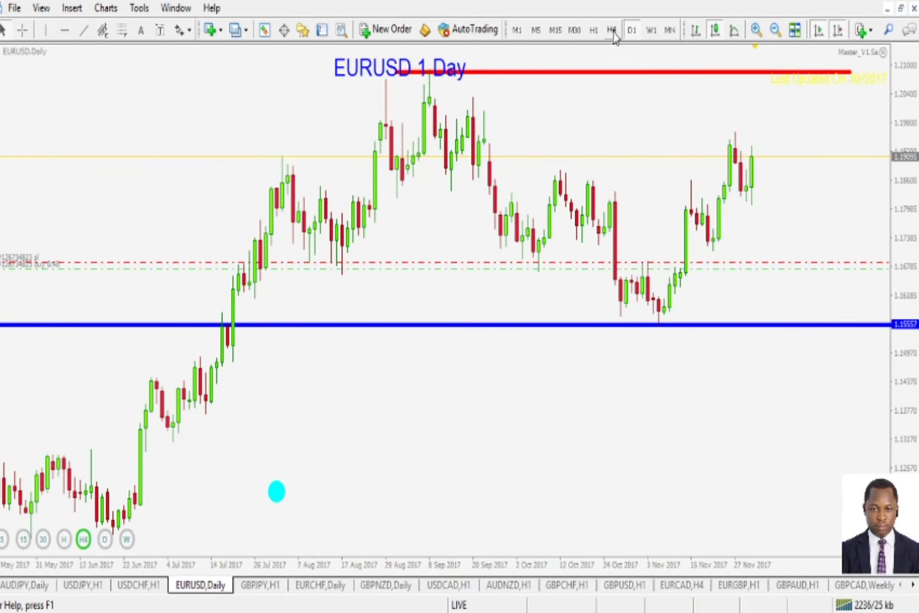
{"action": "left_click", "coordinate": [613, 30]}
{"action": "left_click", "coordinate": [593, 29]}
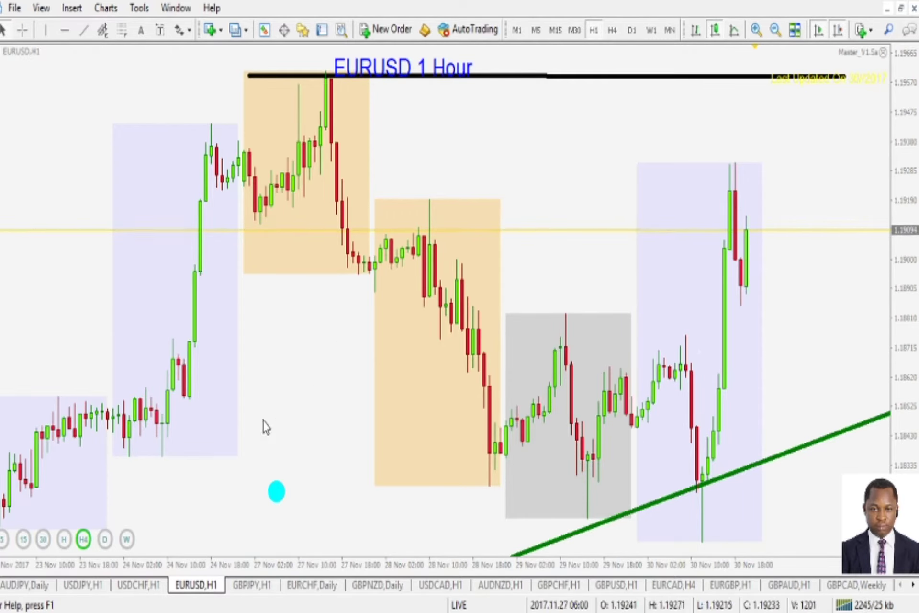
Revisit the USDCHF, USDJPY and AUDJPY charts and return to the USDJPY 1-hour chart
{"action": "left_click", "coordinate": [143, 586]}
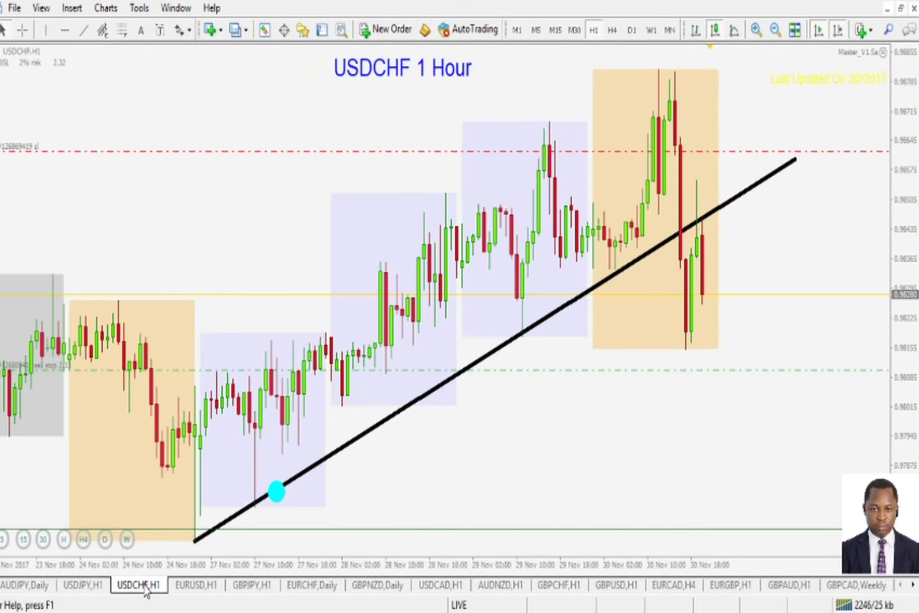
{"action": "left_click", "coordinate": [95, 585]}
{"action": "left_click", "coordinate": [25, 585]}
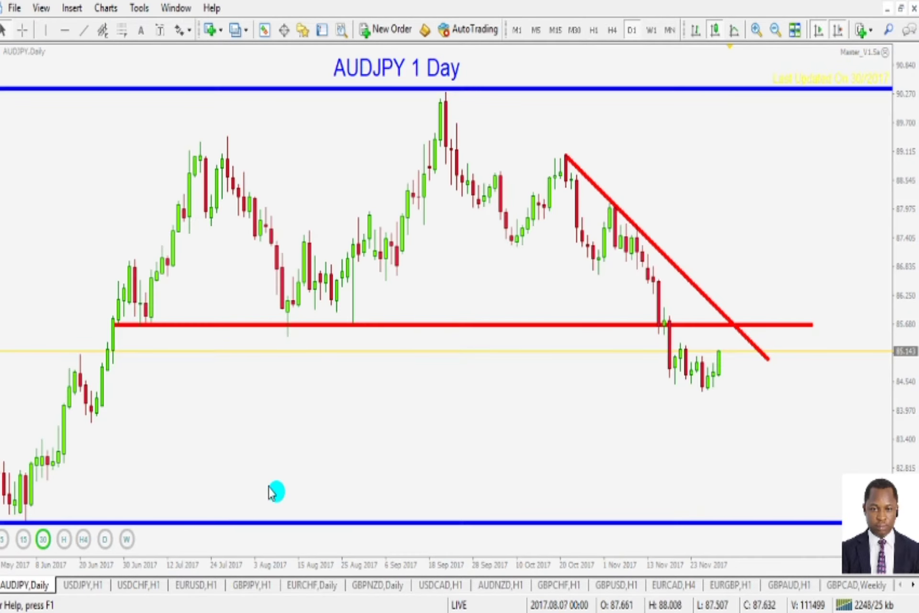
{"action": "left_click", "coordinate": [107, 585]}
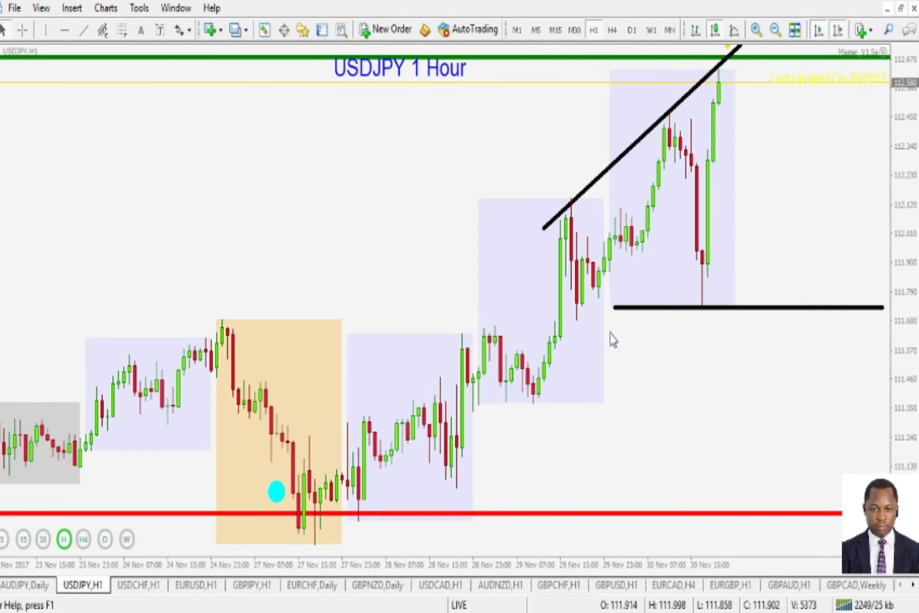